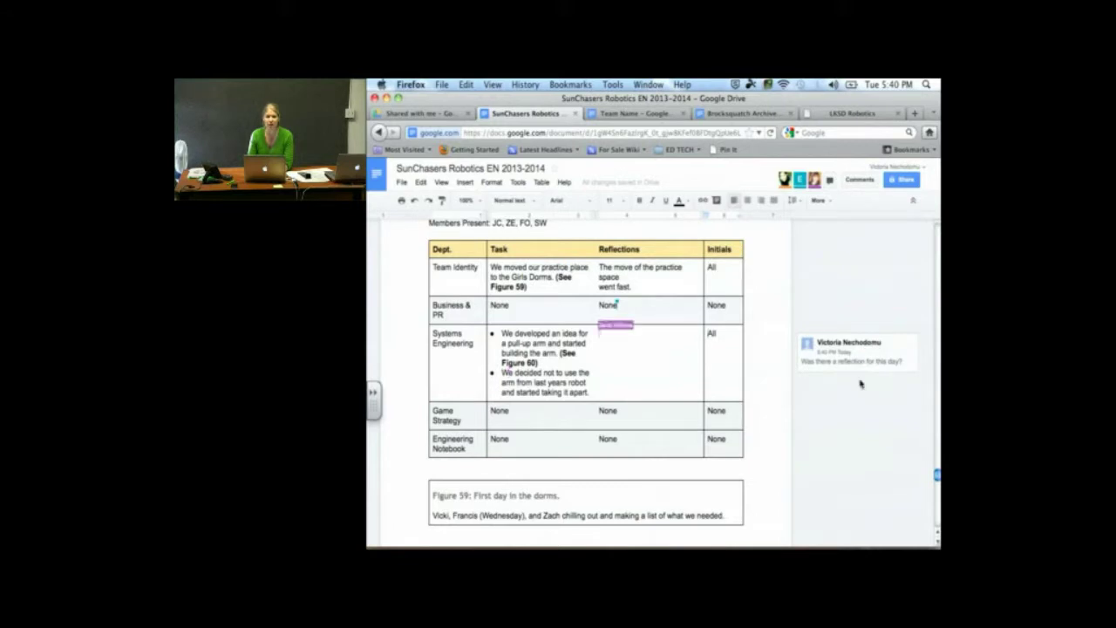
Wait while the collaborator types 'There are more' into the Systems Engineering Reflections cell
mouse_move(859, 545)
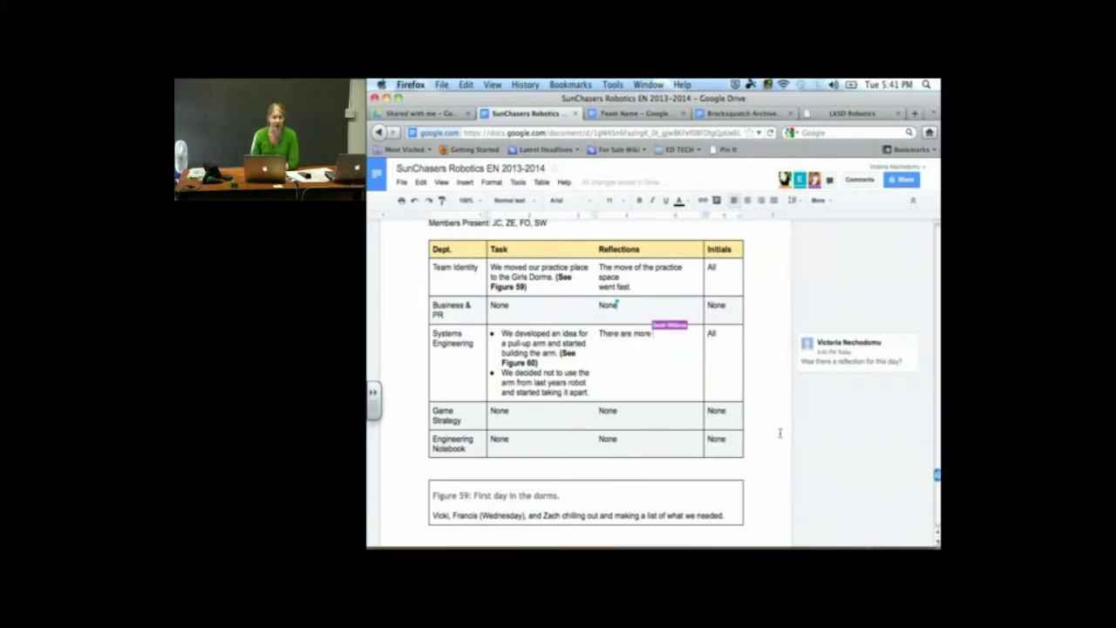
scroll(776, 443, "down", 3)
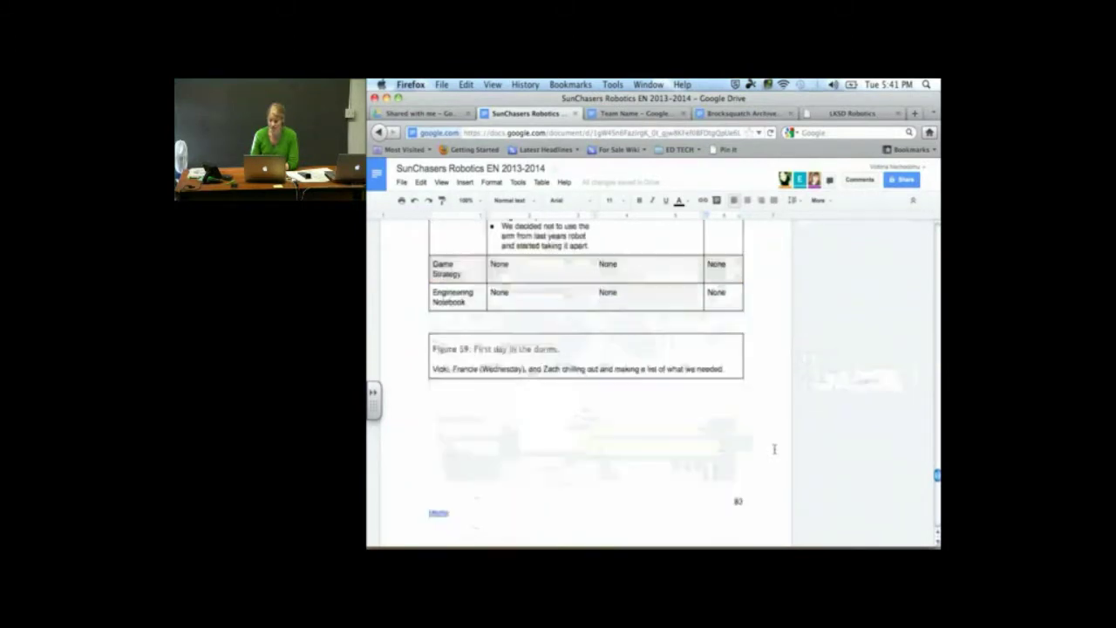
scroll(773, 449, "down", 1)
scroll(773, 449, "down", 3)
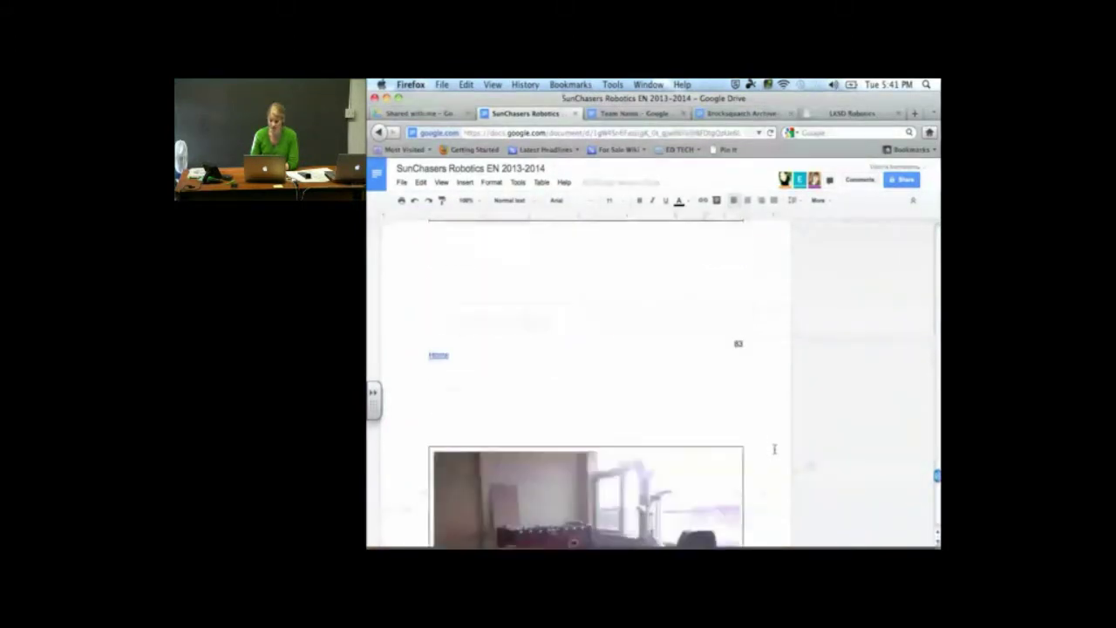
scroll(773, 449, "up", 2)
left_click(498, 288)
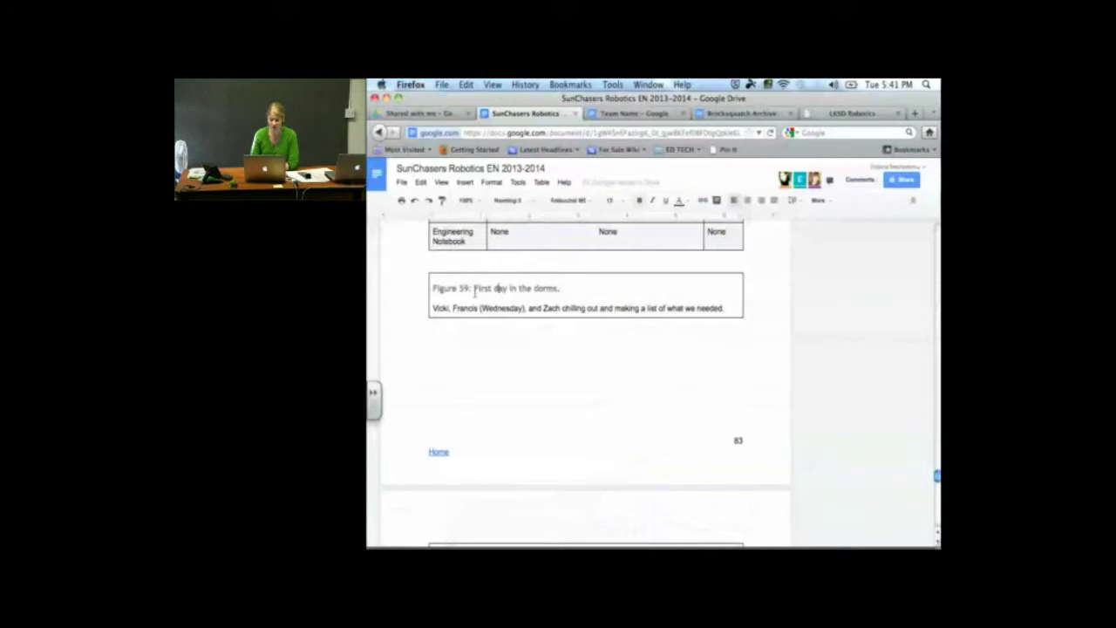
scroll(474, 292, "down", 4)
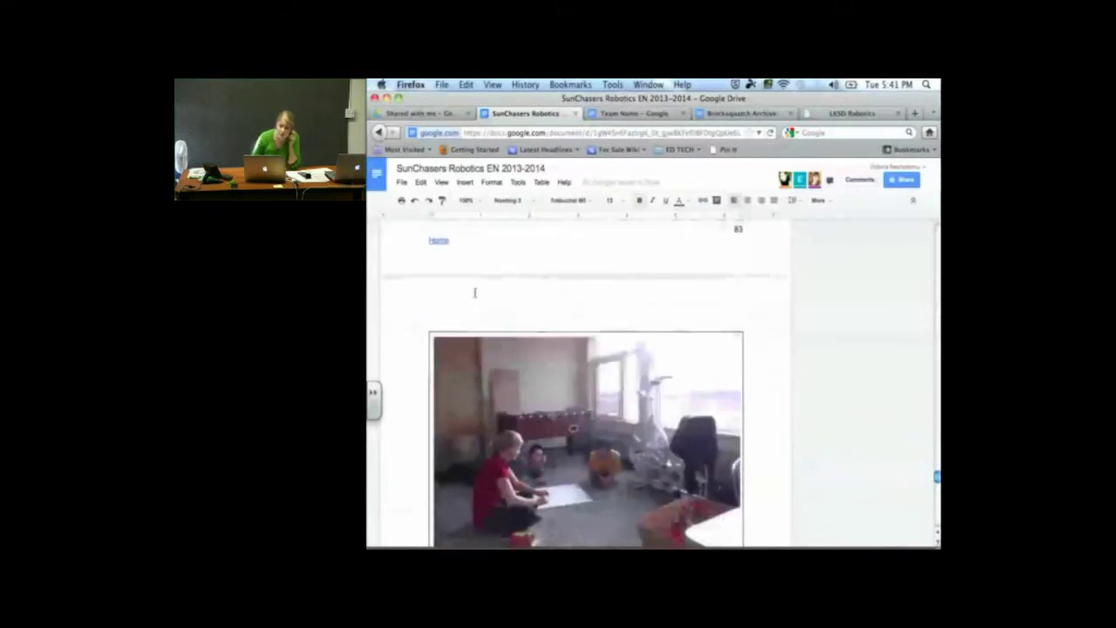
scroll(474, 292, "up", 2)
scroll(474, 292, "down", 3)
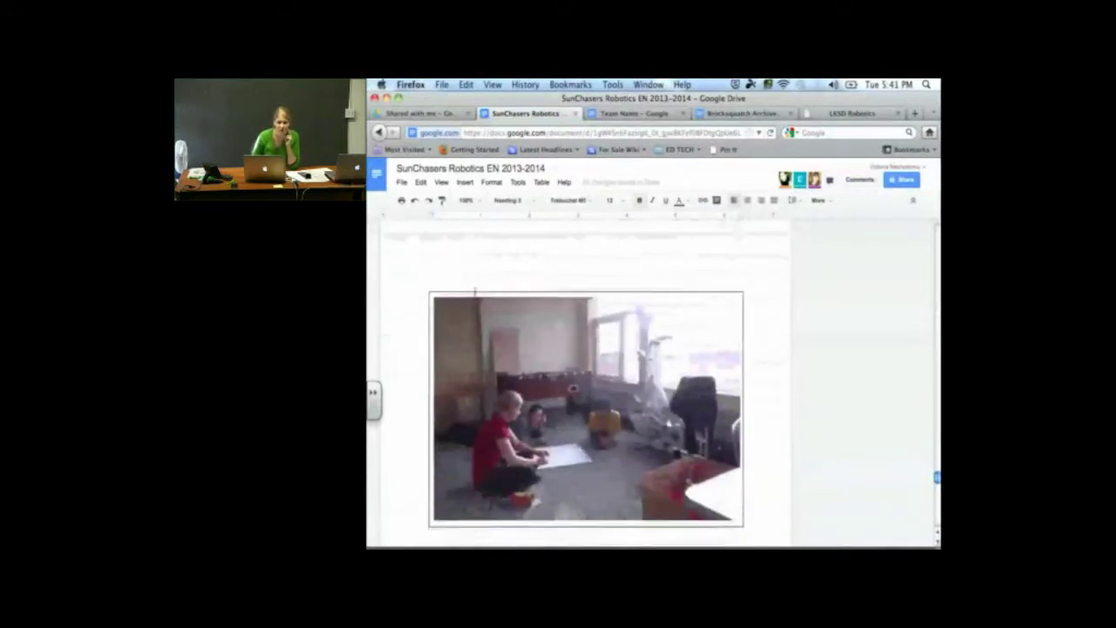
scroll(474, 292, "down", 3)
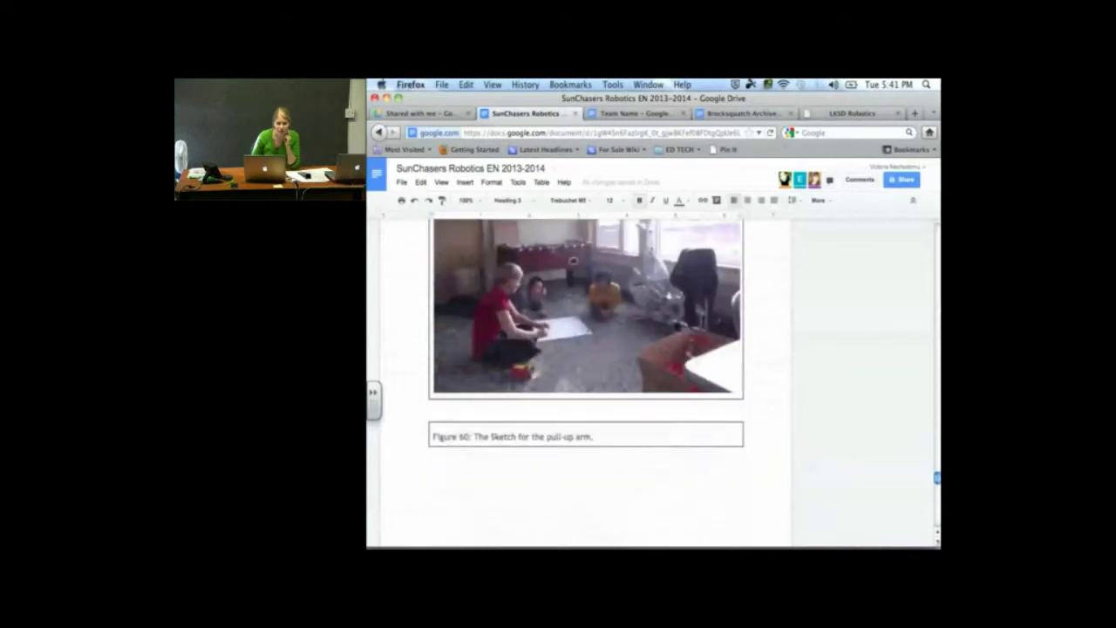
scroll(475, 292, "up", 8)
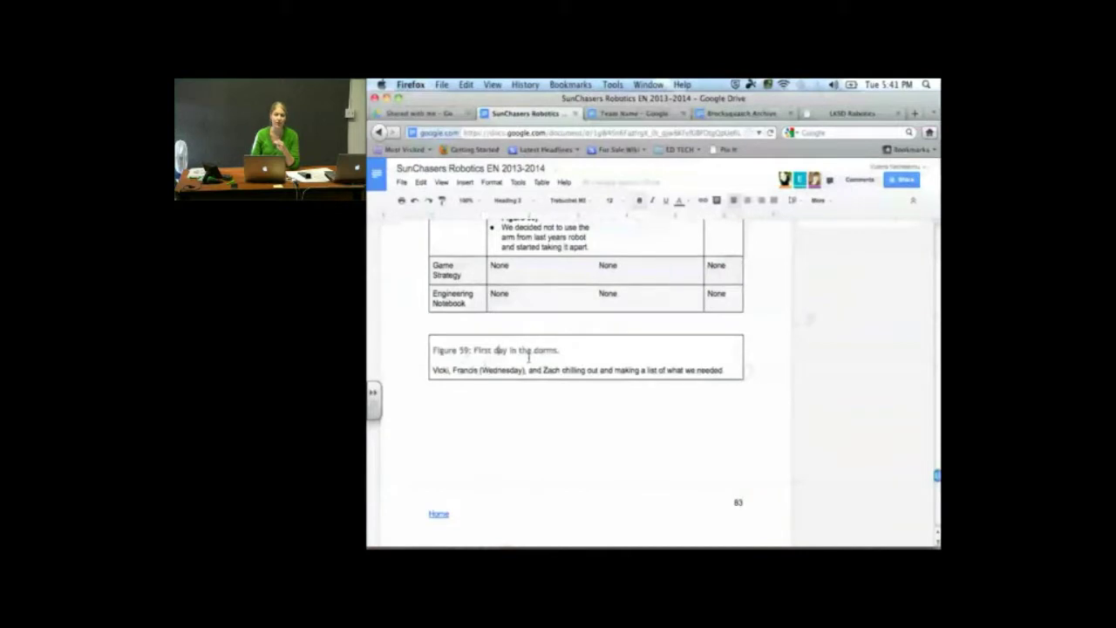
scroll(528, 357, "down", 1)
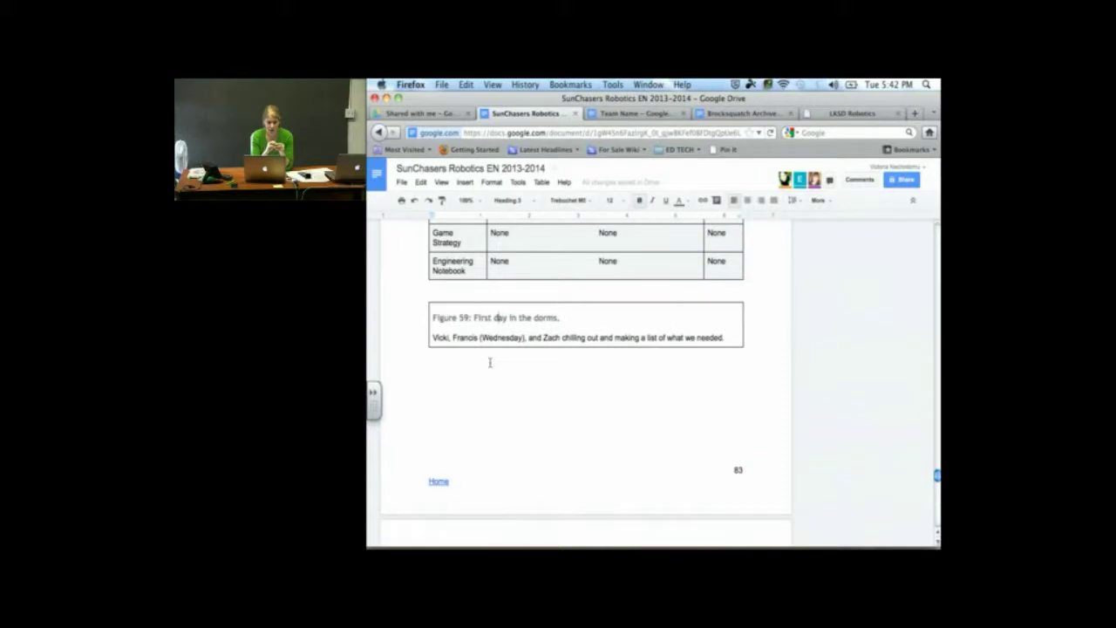
scroll(489, 362, "down", 2)
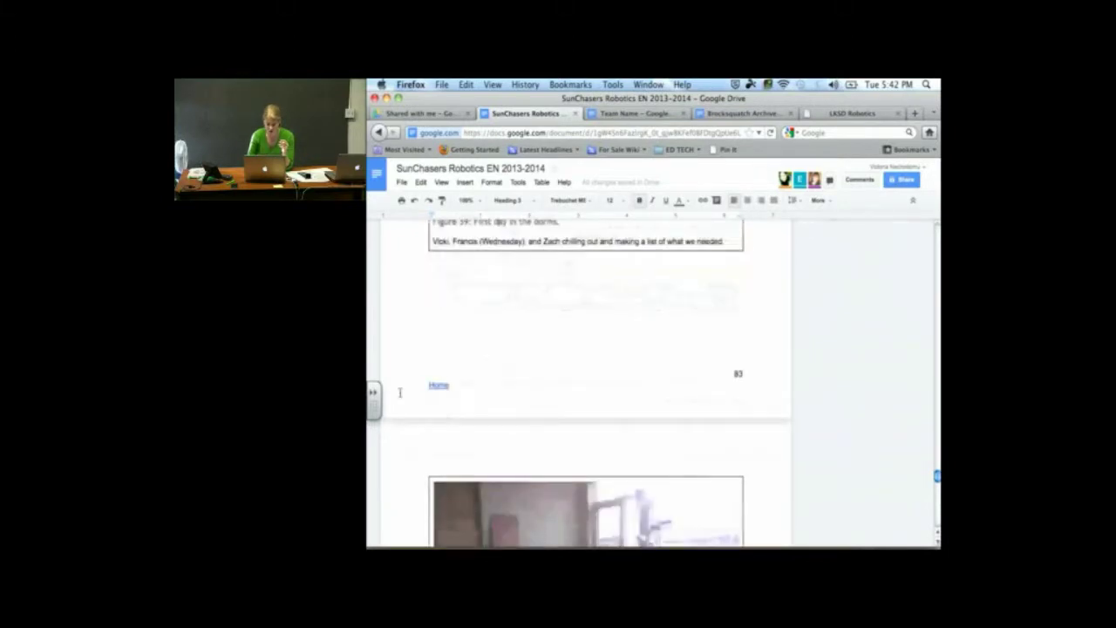
Follow the Home link to the table of contents and scroll through its October entries
left_click(440, 385)
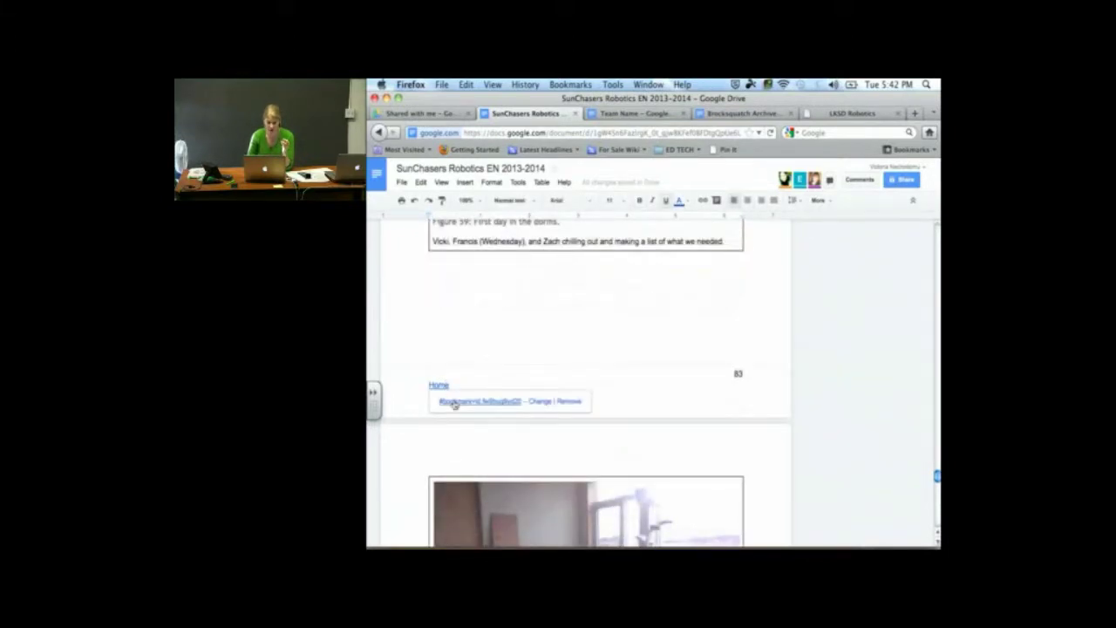
left_click(454, 402)
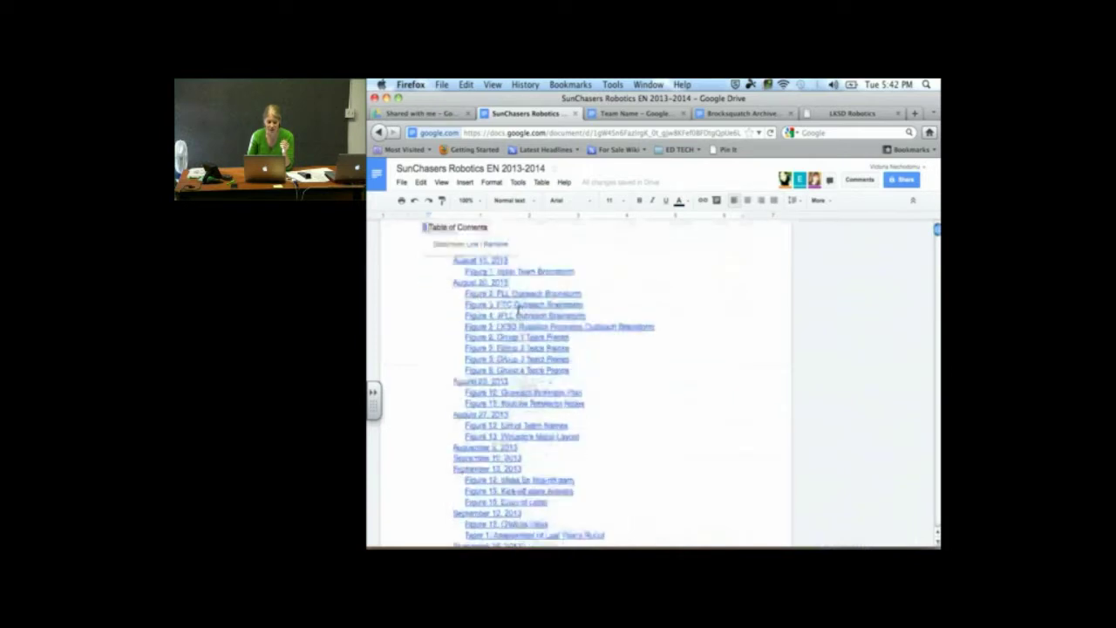
scroll(517, 311, "down", 10)
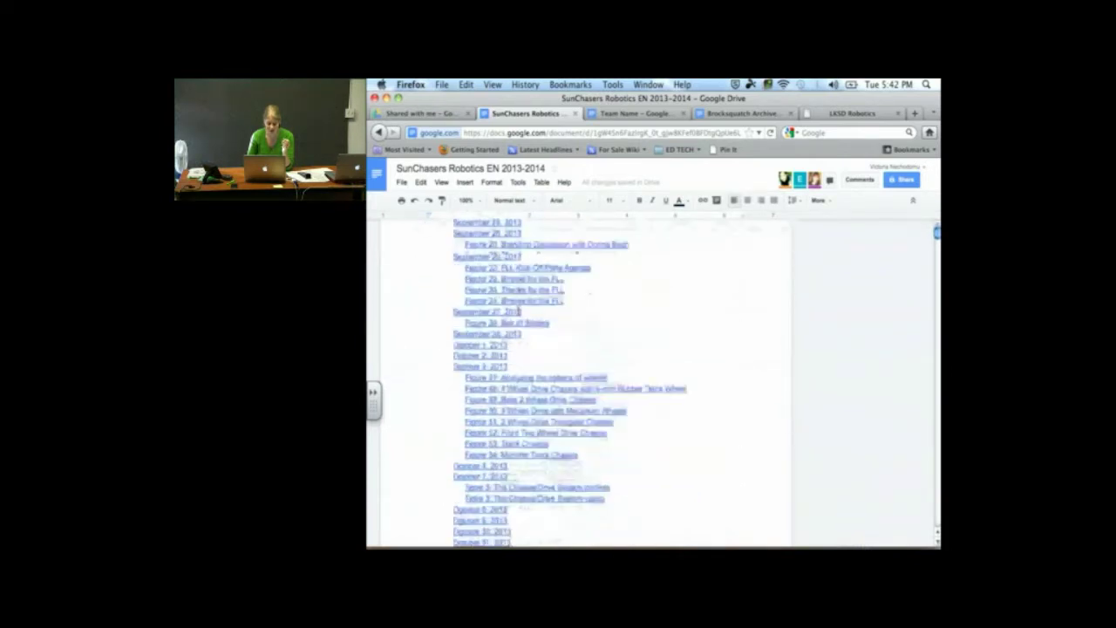
scroll(519, 312, "down", 3)
scroll(518, 310, "down", 10)
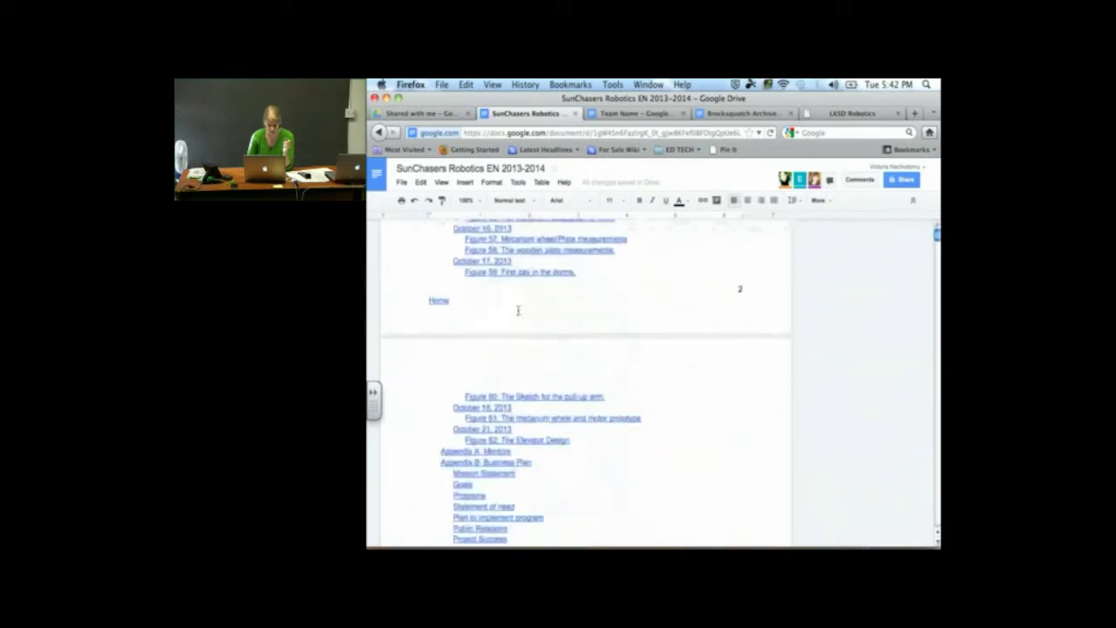
scroll(518, 310, "up", 7)
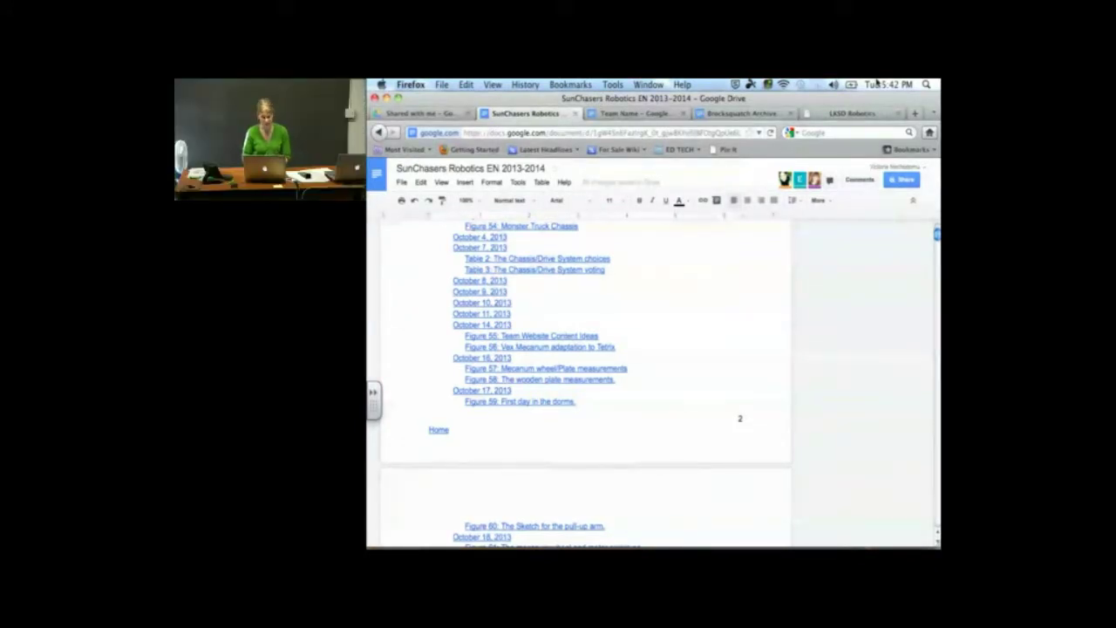
scroll(586, 327, "down", 3)
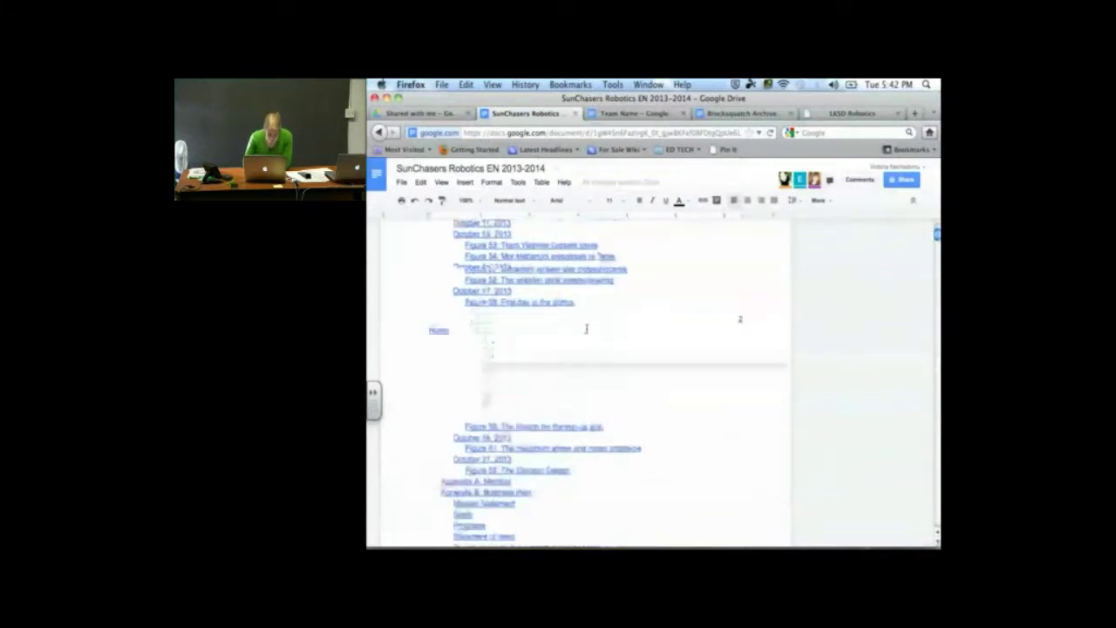
Jump from the table of contents to the October 21, 2013 practice entry
left_click(475, 405)
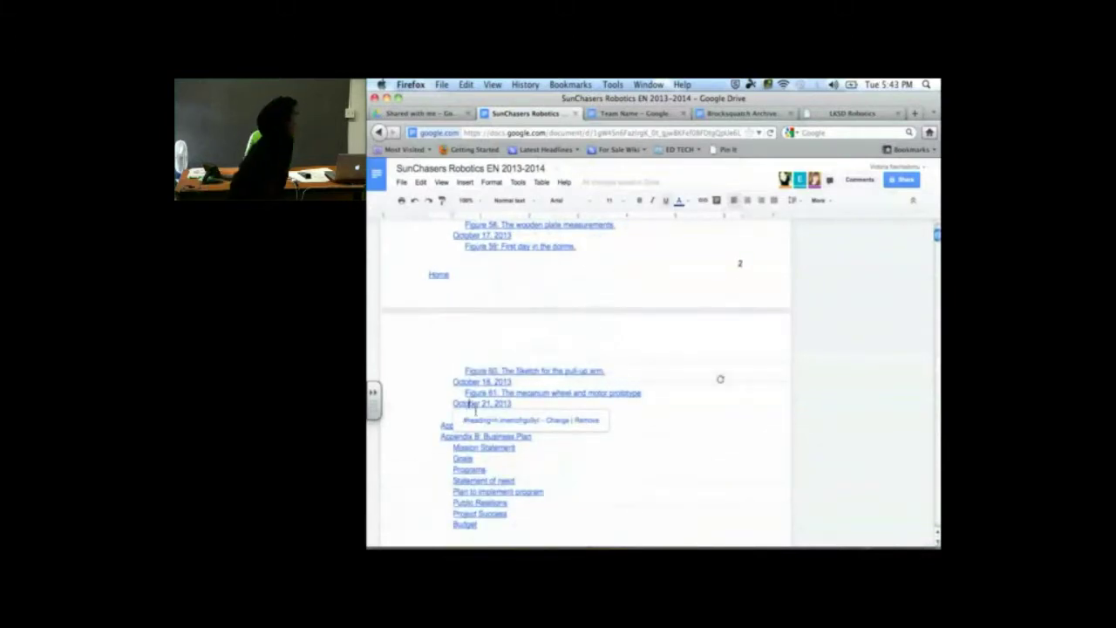
left_click(479, 419)
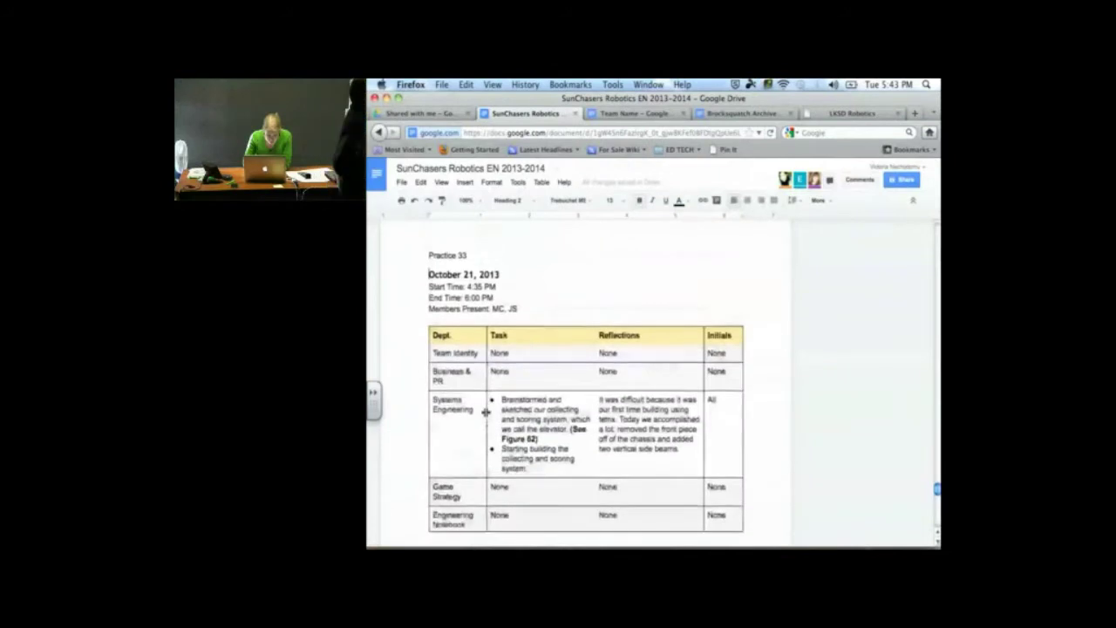
scroll(486, 411, "down", 10)
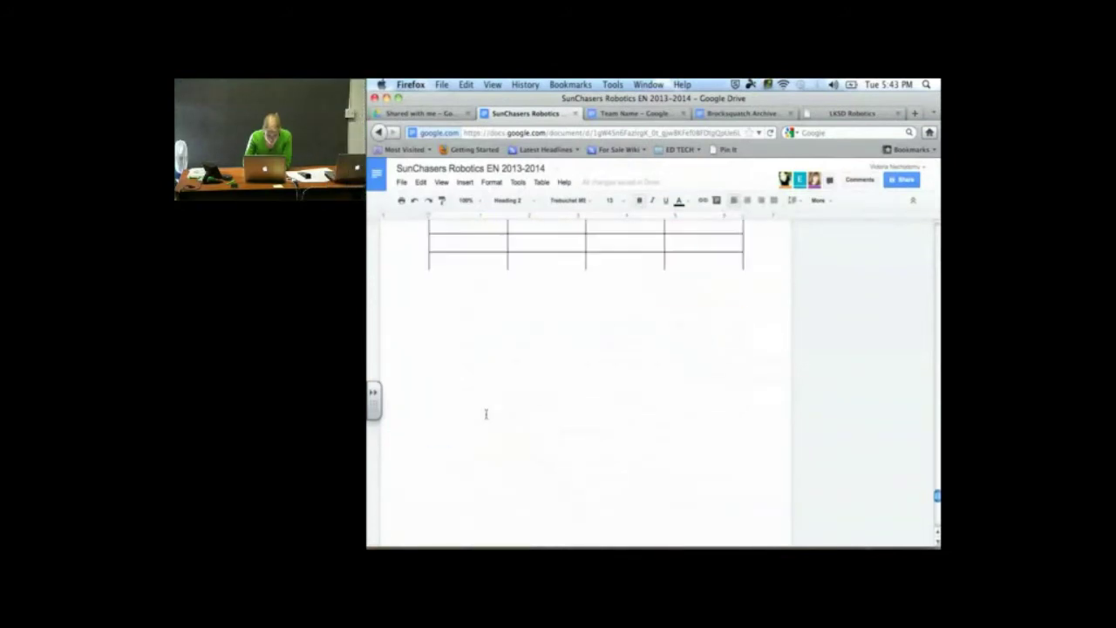
scroll(486, 413, "up", 3)
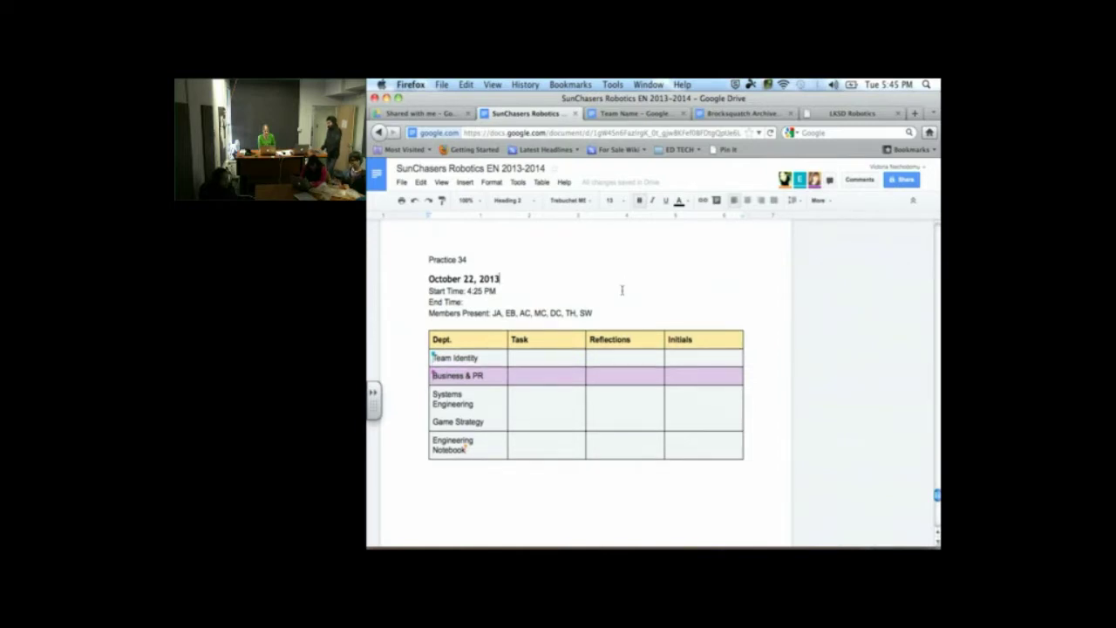
Scroll the Practice 34 table into view as 'All' appears under Business & PR Initials
scroll(521, 318, "up", 1)
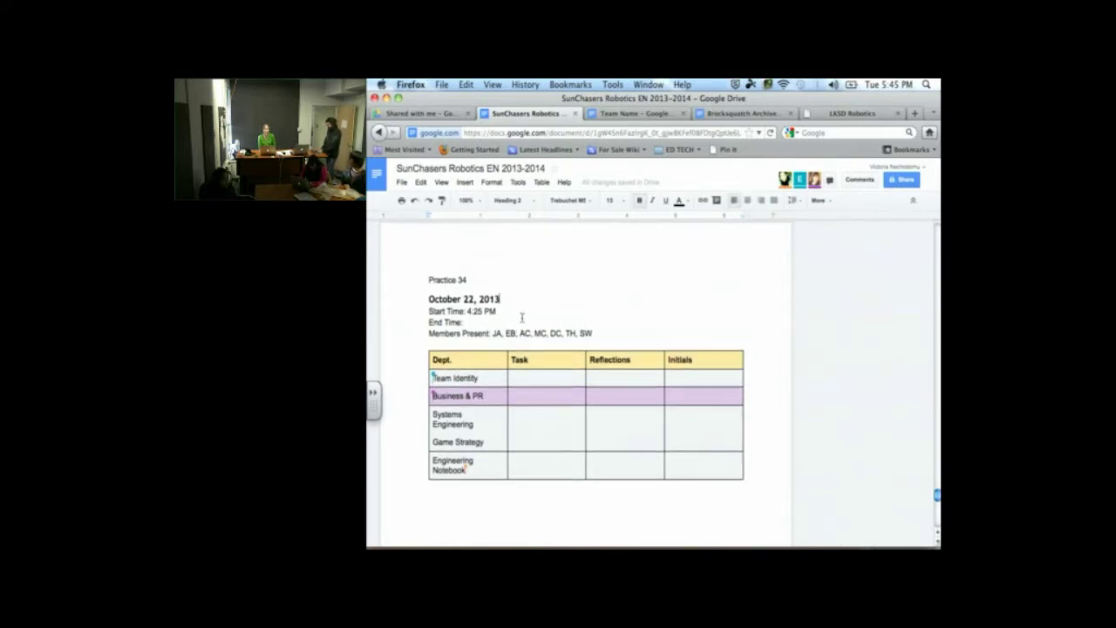
scroll(558, 340, "down", 5)
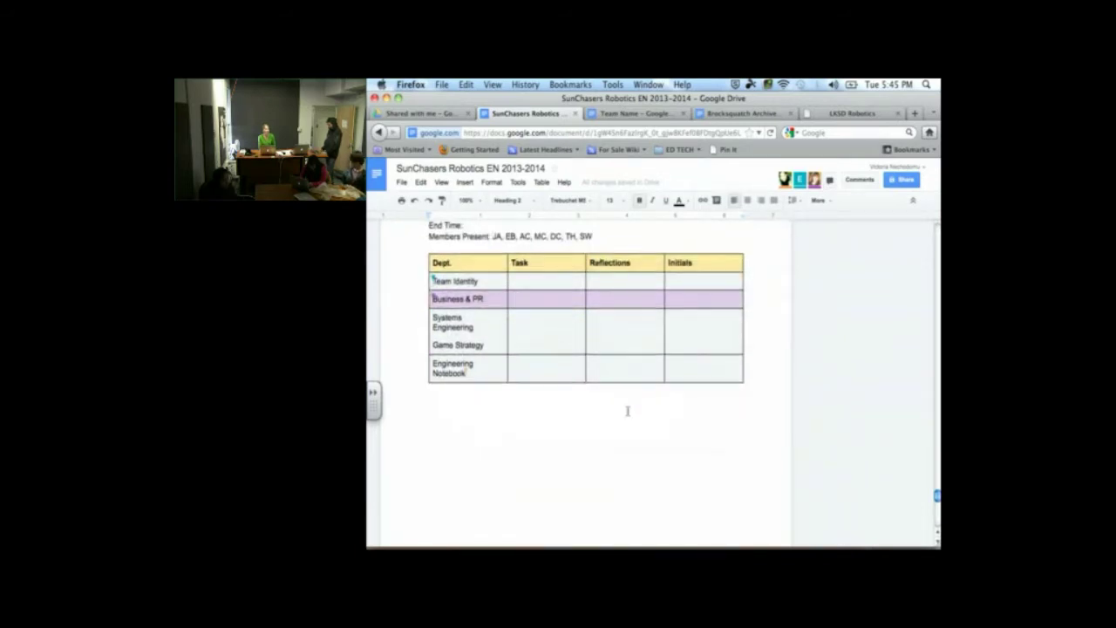
scroll(627, 410, "up", 2)
scroll(627, 411, "up", 1)
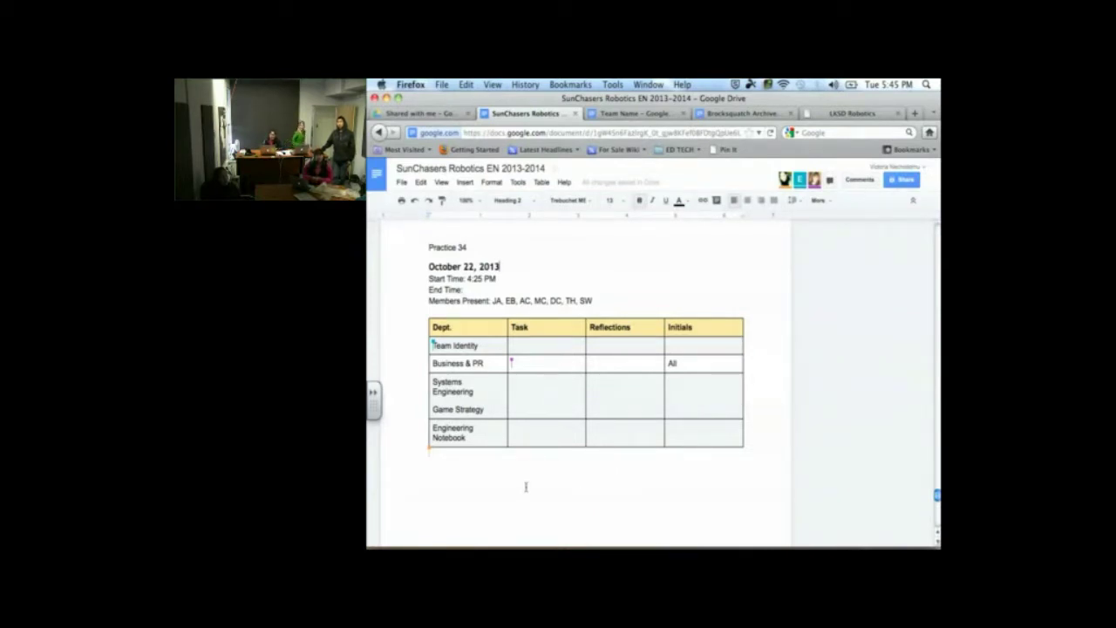
Insert a page break after the Practice 34 table to start a blank page
left_click(482, 475)
key("super+Return")
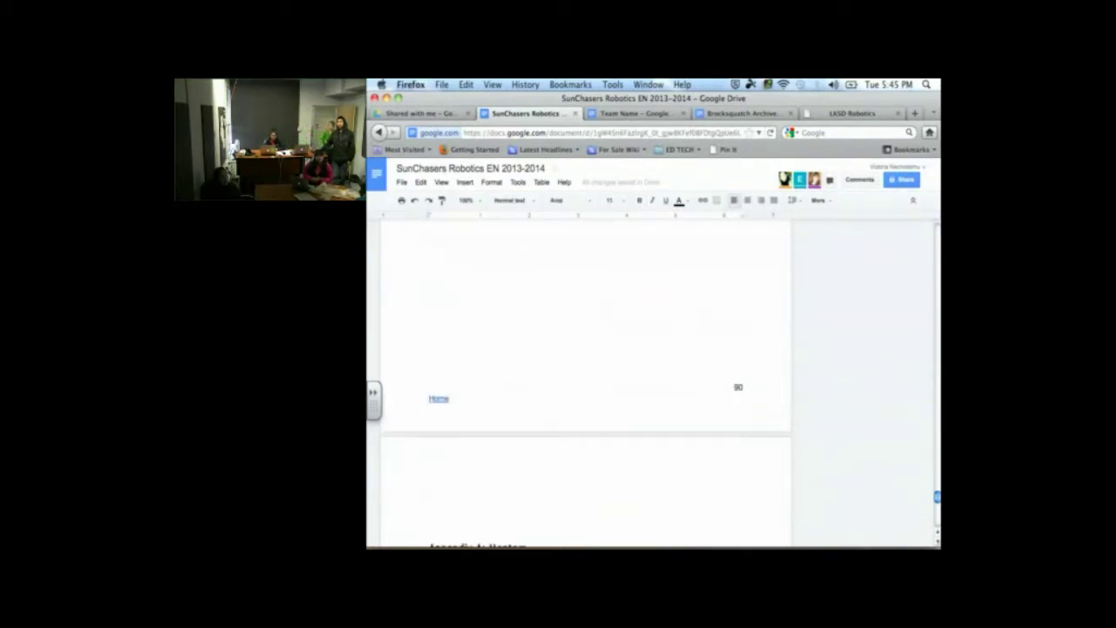
key("BackSpace")
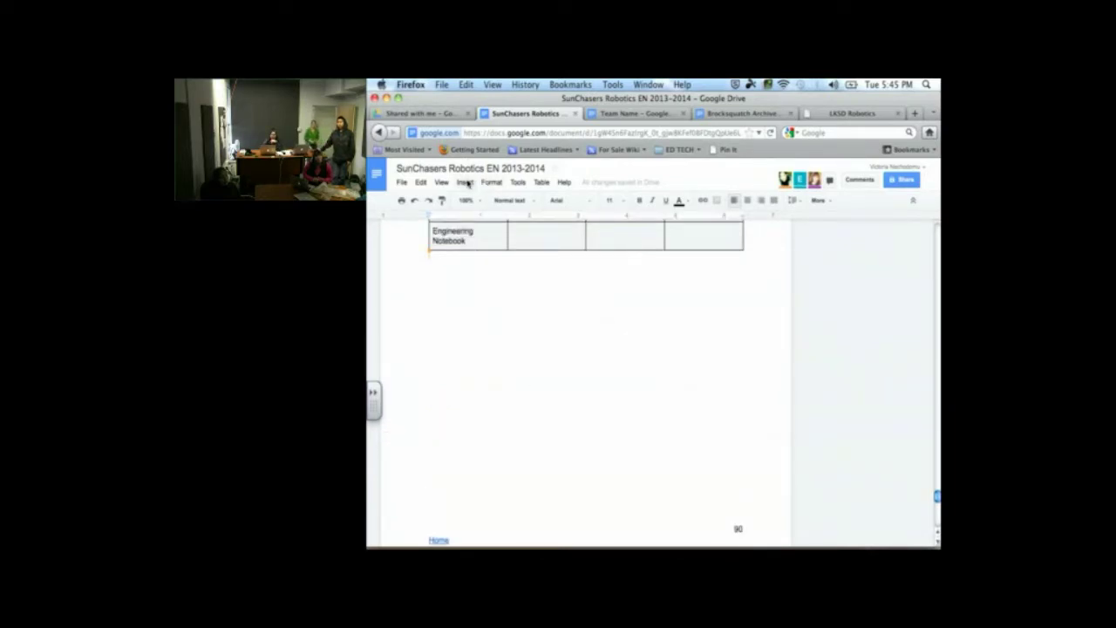
left_click(466, 182)
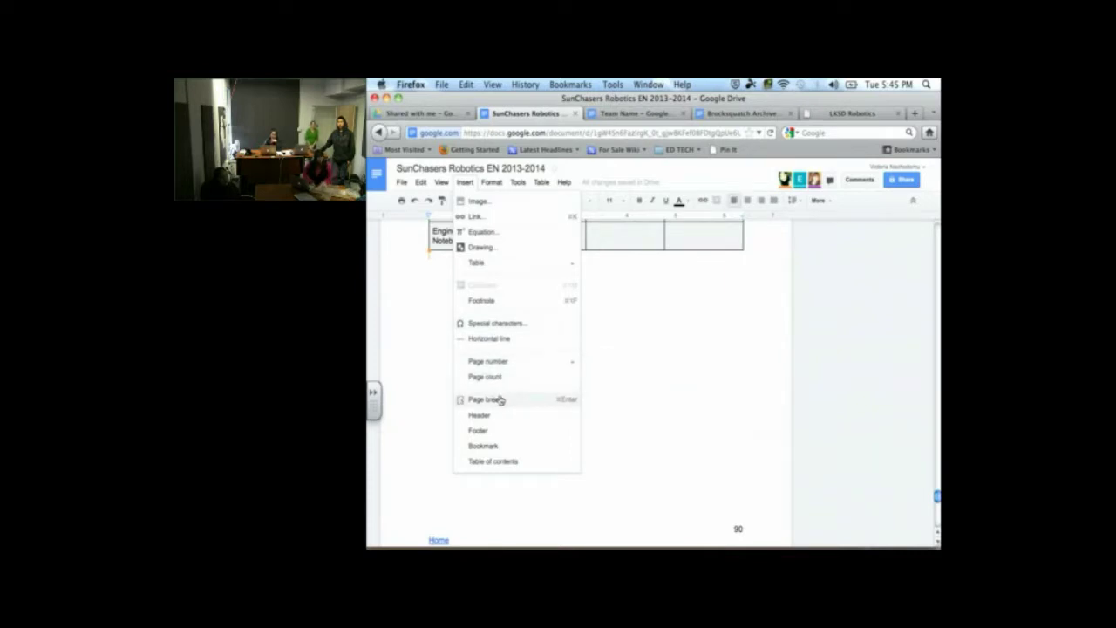
left_click(499, 400)
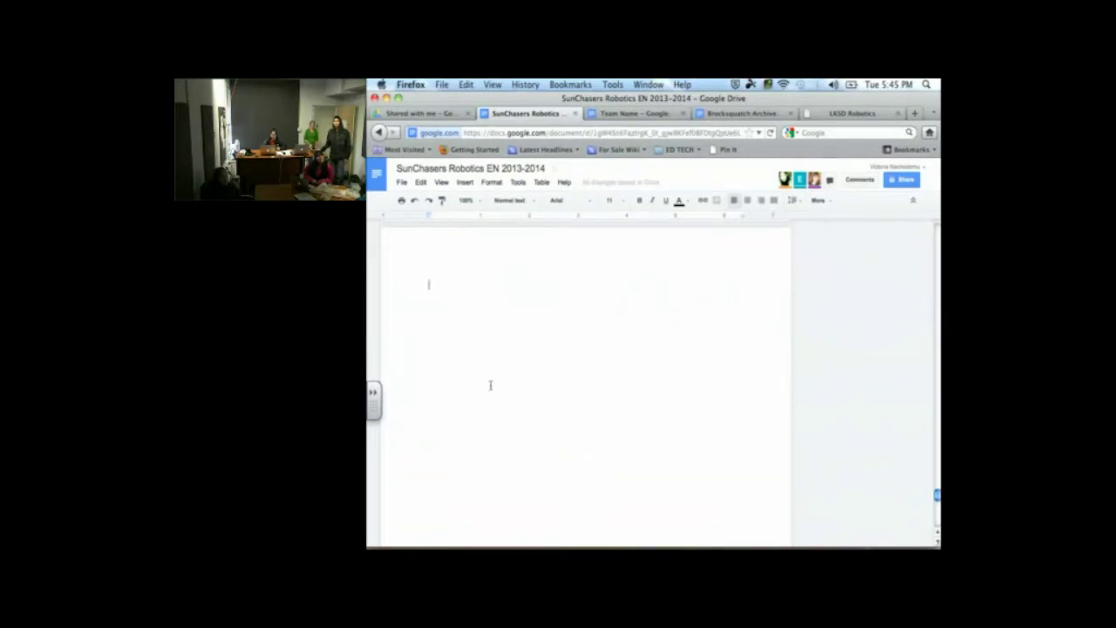
Title the new page 'Practice 35' and begin a Heading 2 date line below it
type("P")
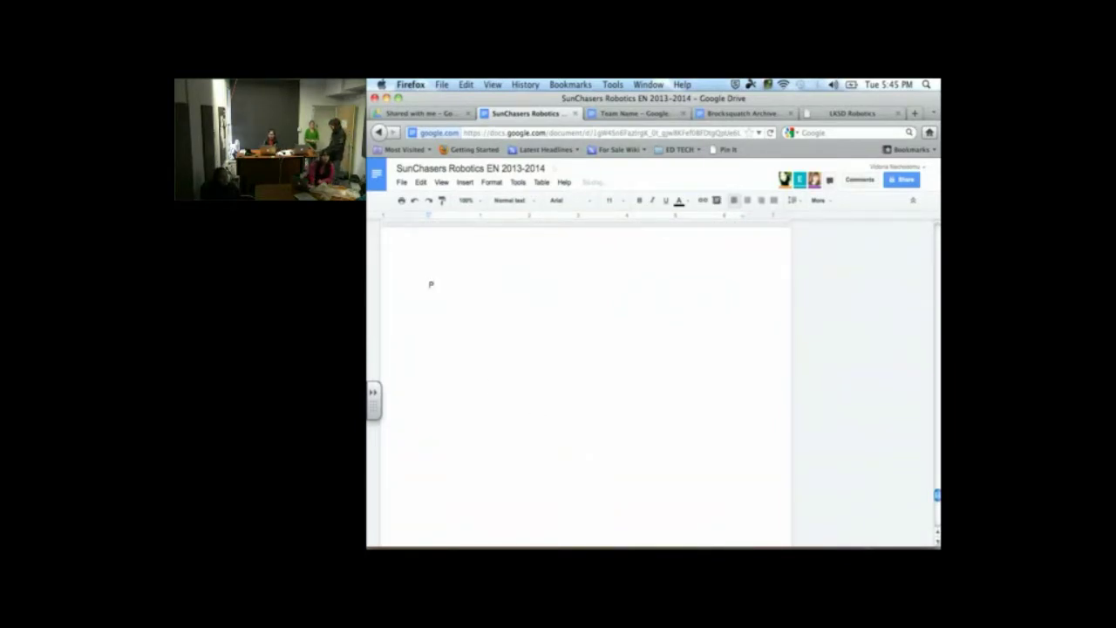
type("ractice")
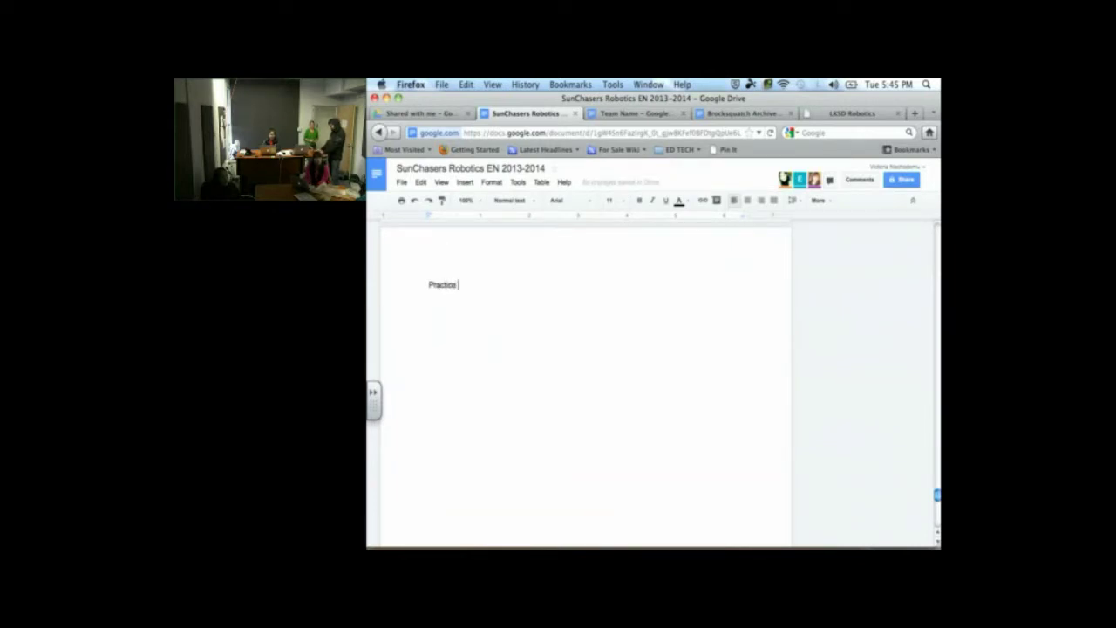
type(" 35")
key("Return")
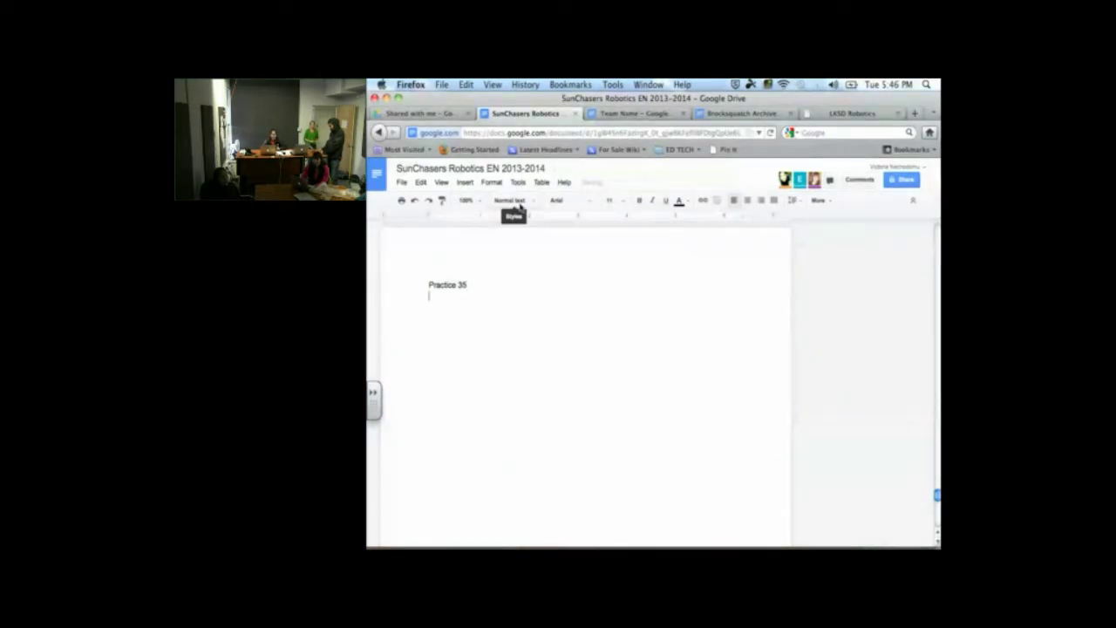
left_click(520, 202)
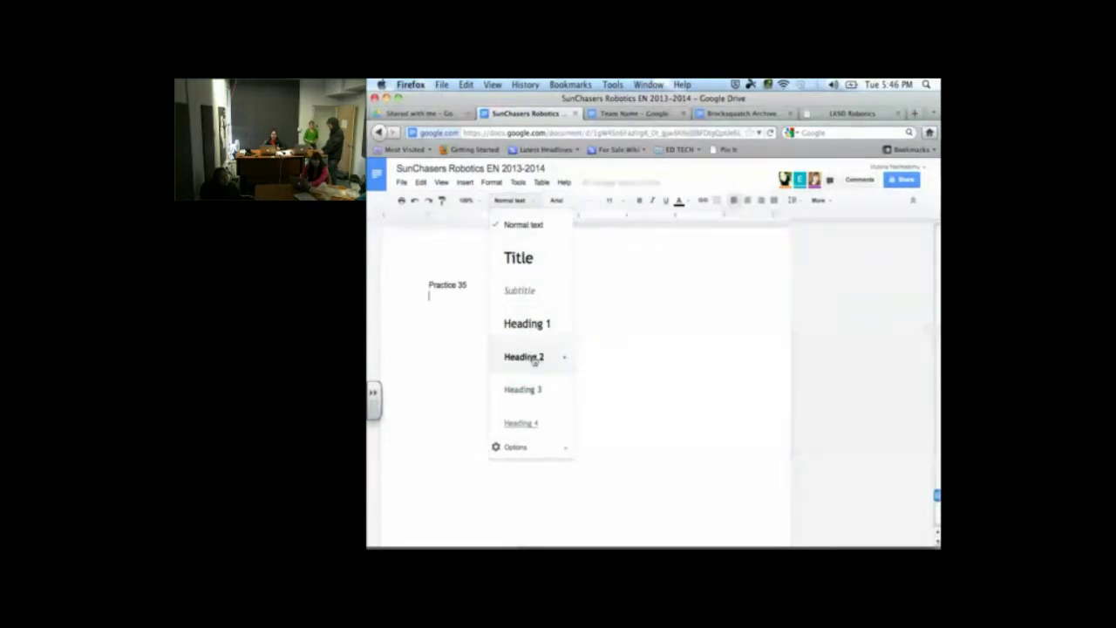
left_click(534, 359)
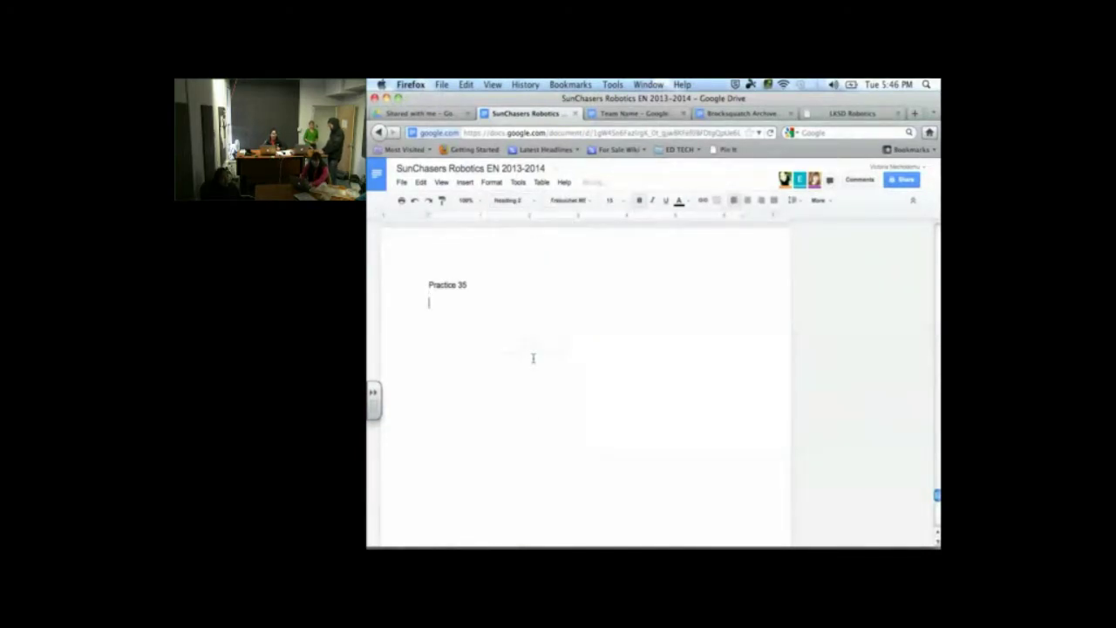
type("dctober ")
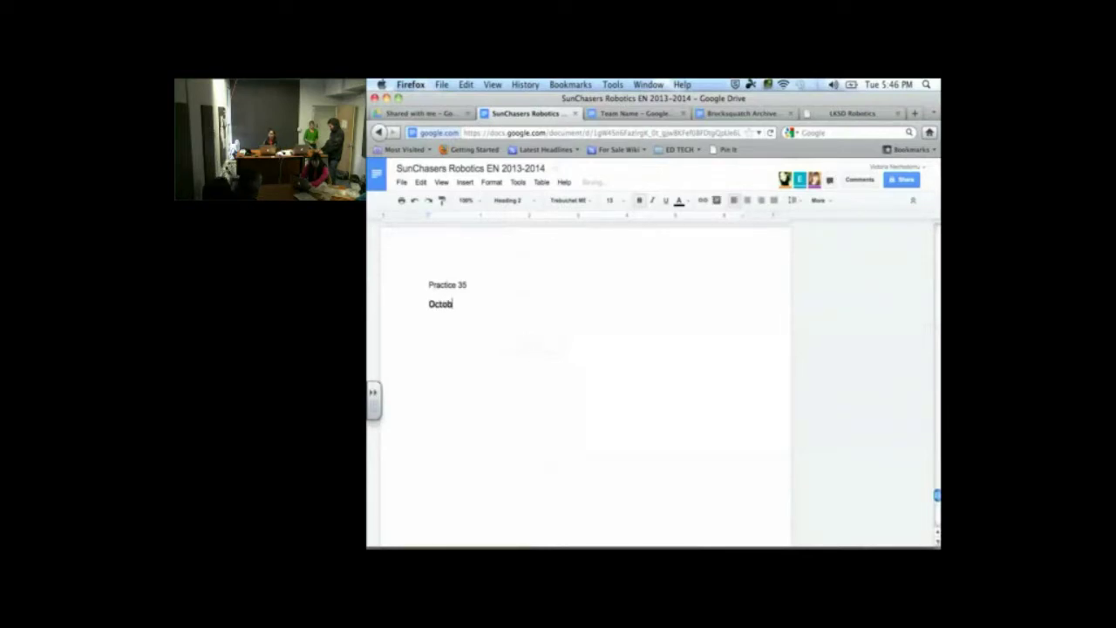
type("2")
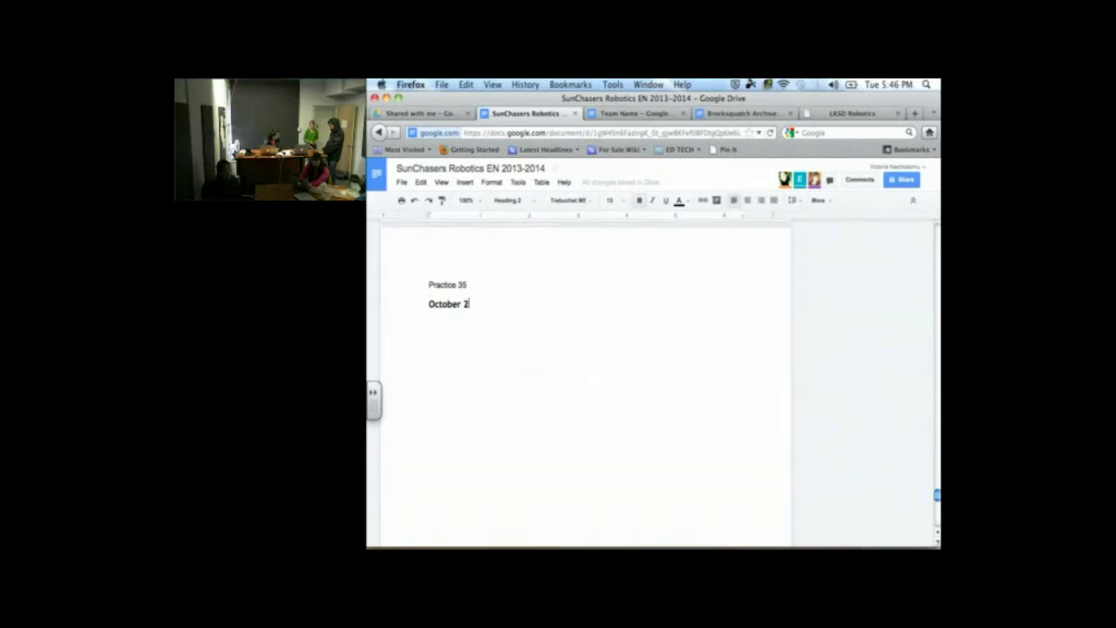
type("3, ")
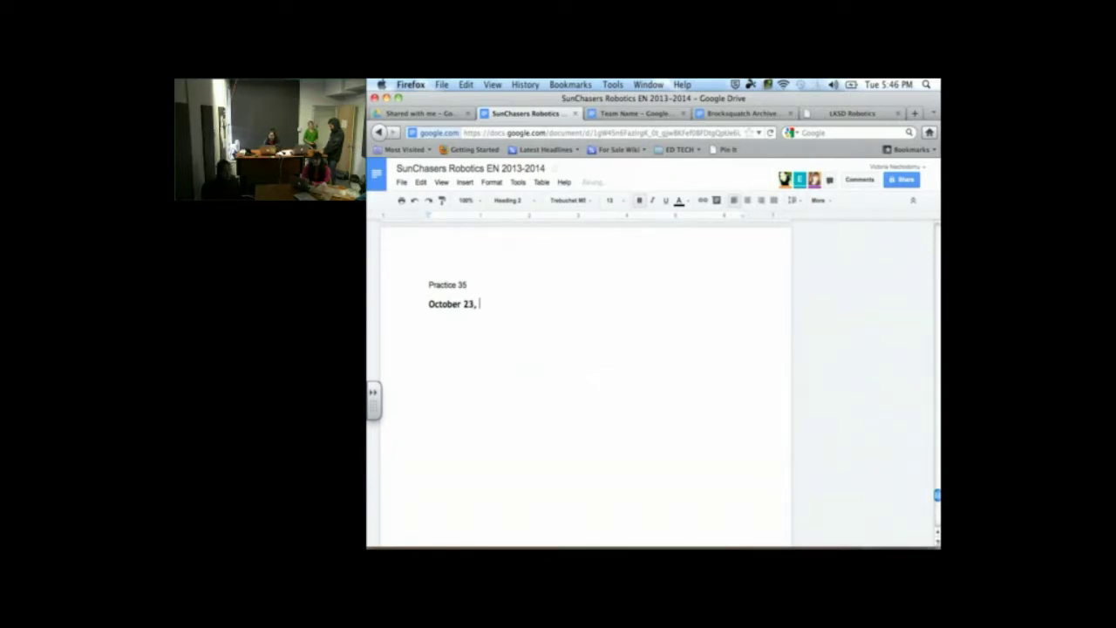
type("2013")
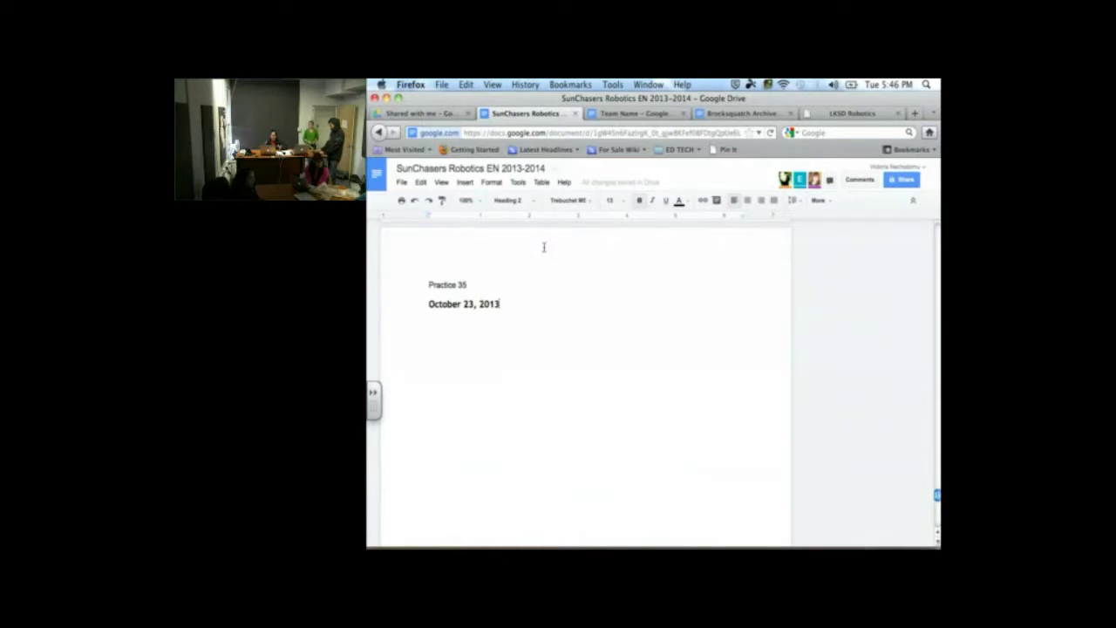
Add Normal text lines 'Start Time:', 'End Time:' and 'Members Present:' below the date heading
key("Return")
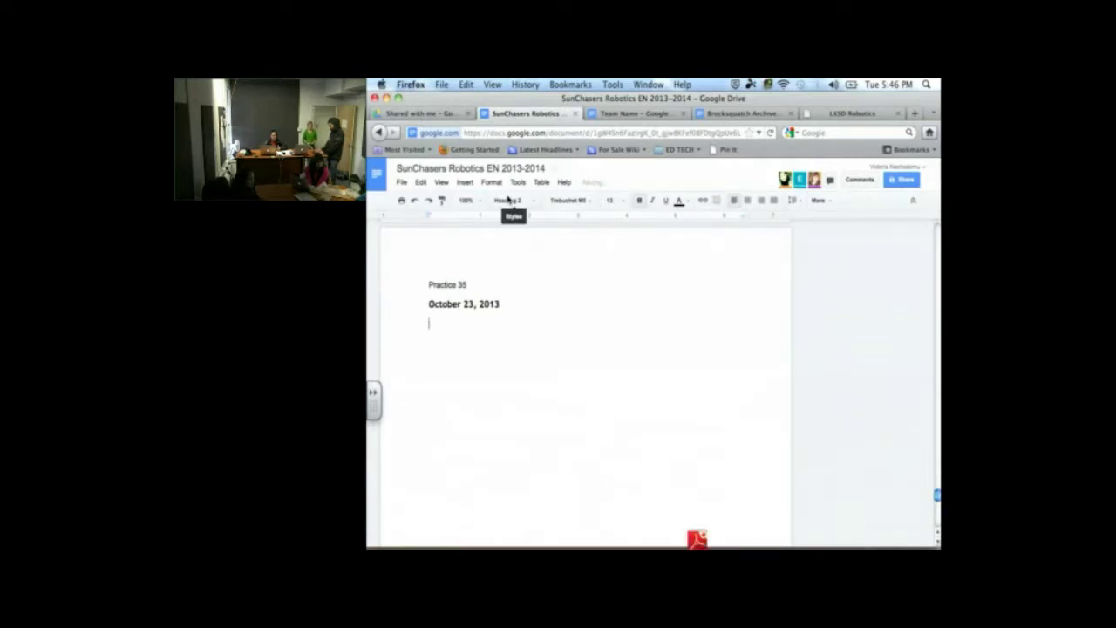
left_click(508, 200)
left_click(515, 227)
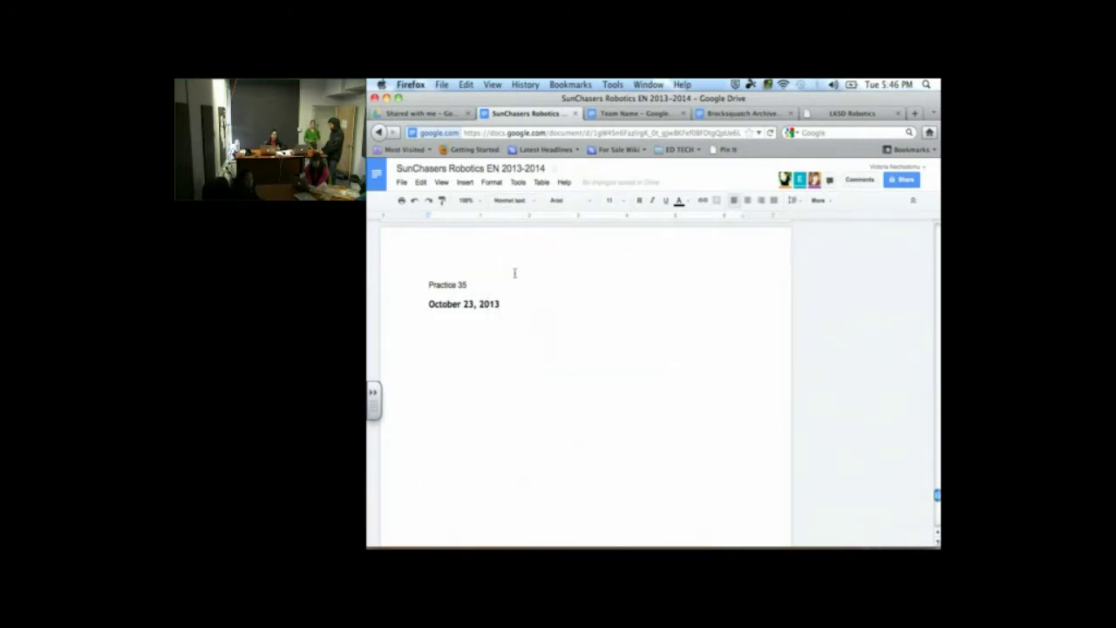
type("St")
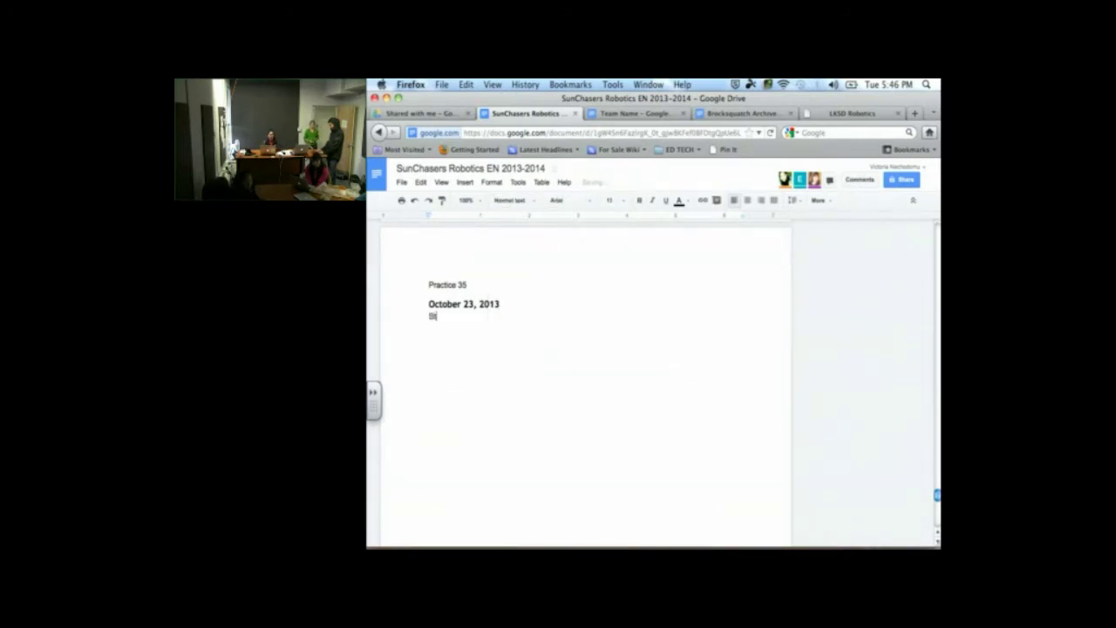
type("art Time:")
key("Return")
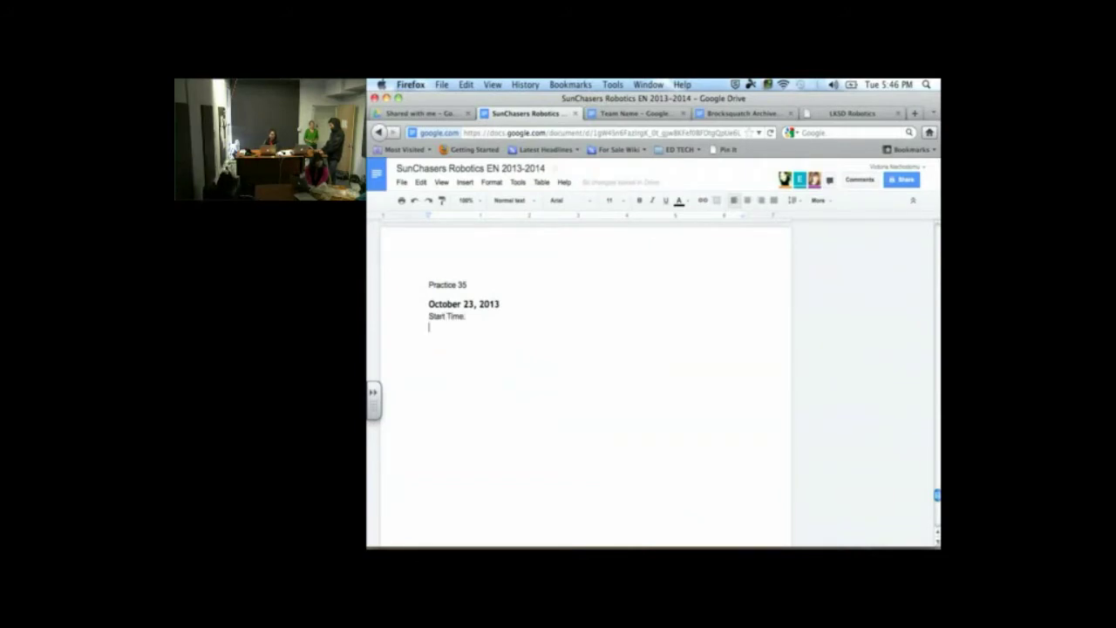
type("End Time:")
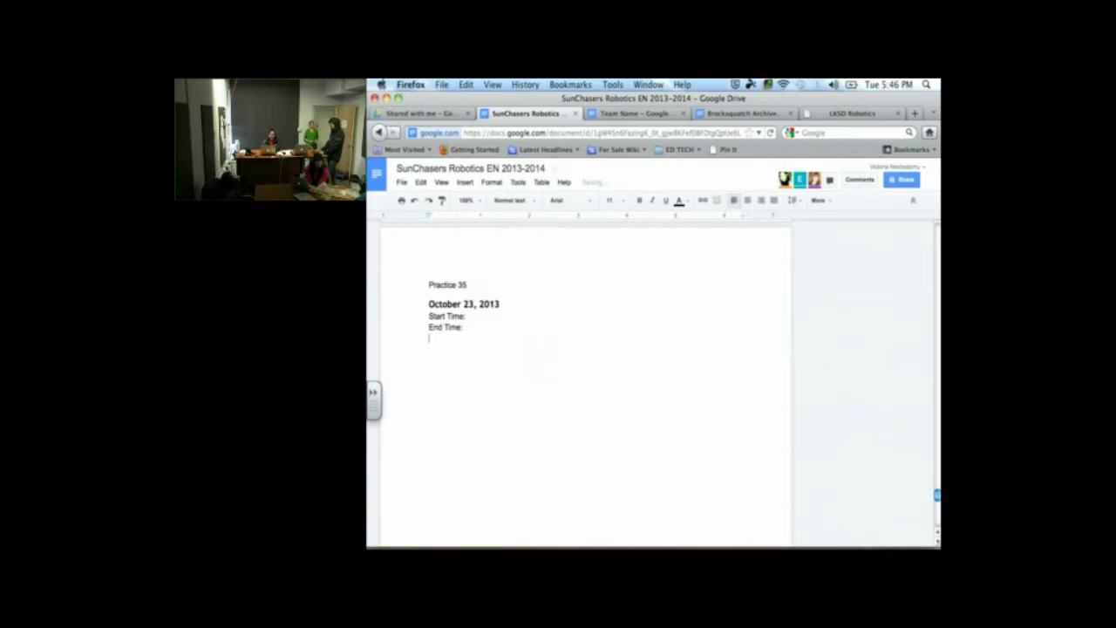
key("Return")
type("Members Pre")
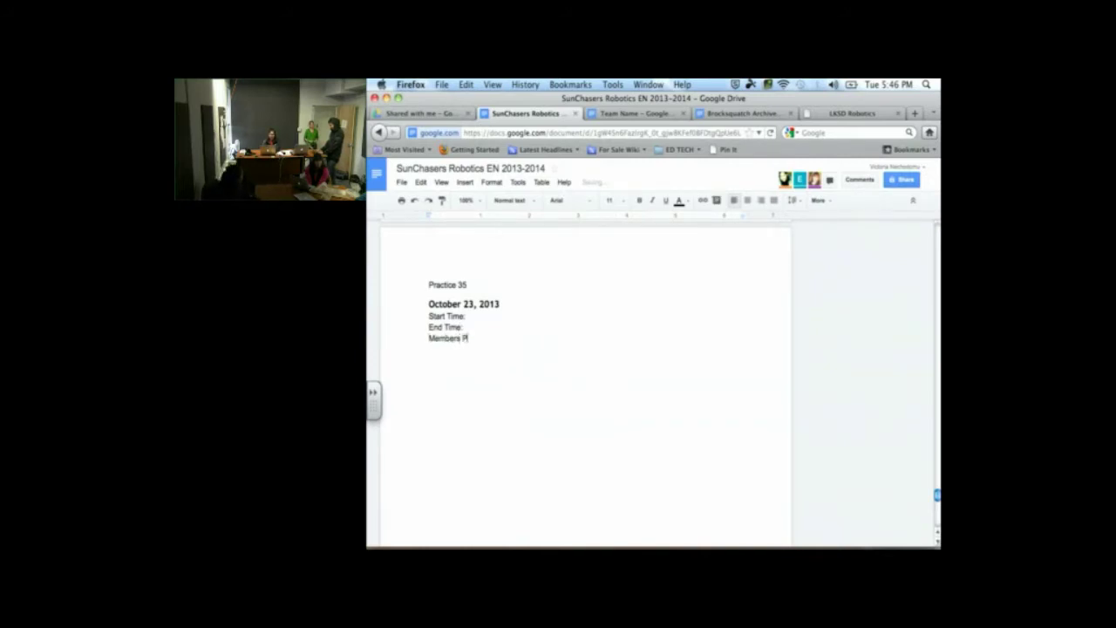
type("sent:")
key("Return")
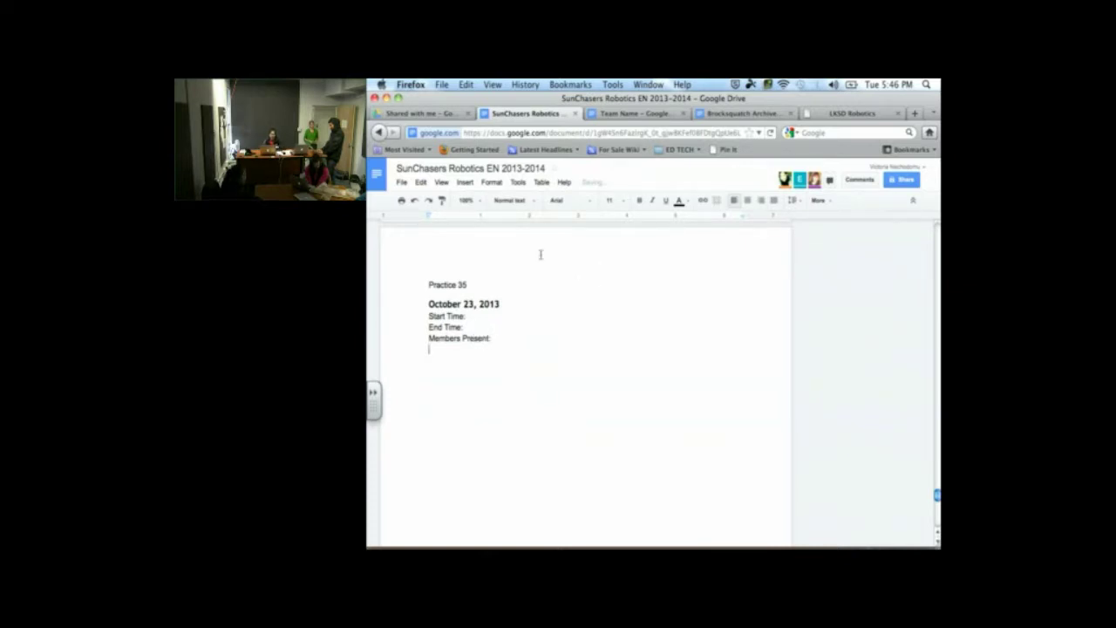
Insert a 4-column, 5-row table below Members Present:
left_click(537, 185)
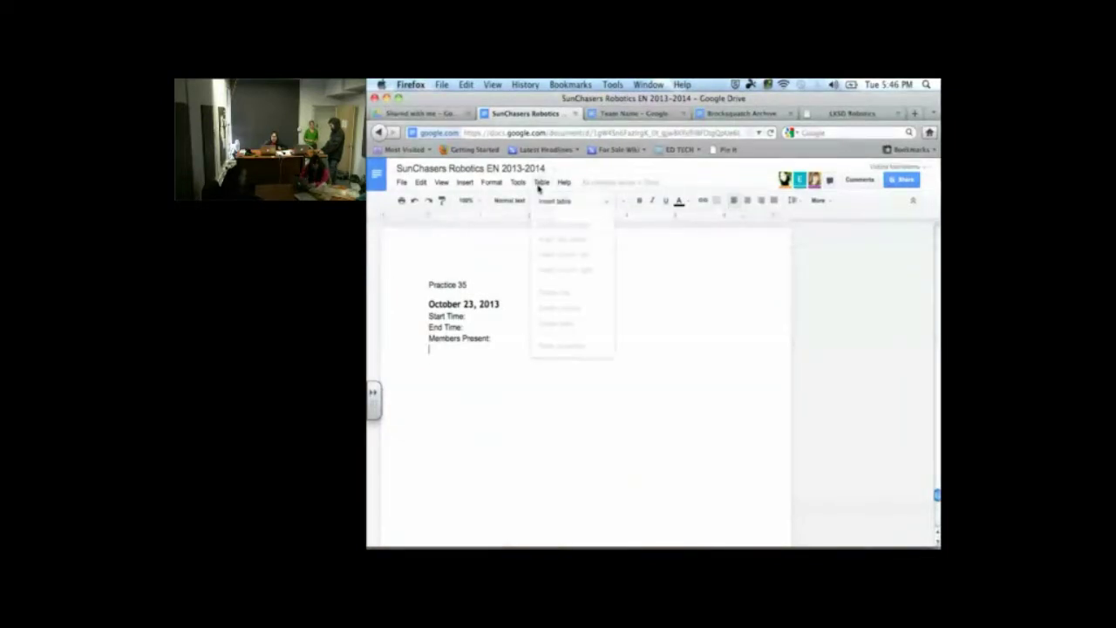
mouse_move(571, 203)
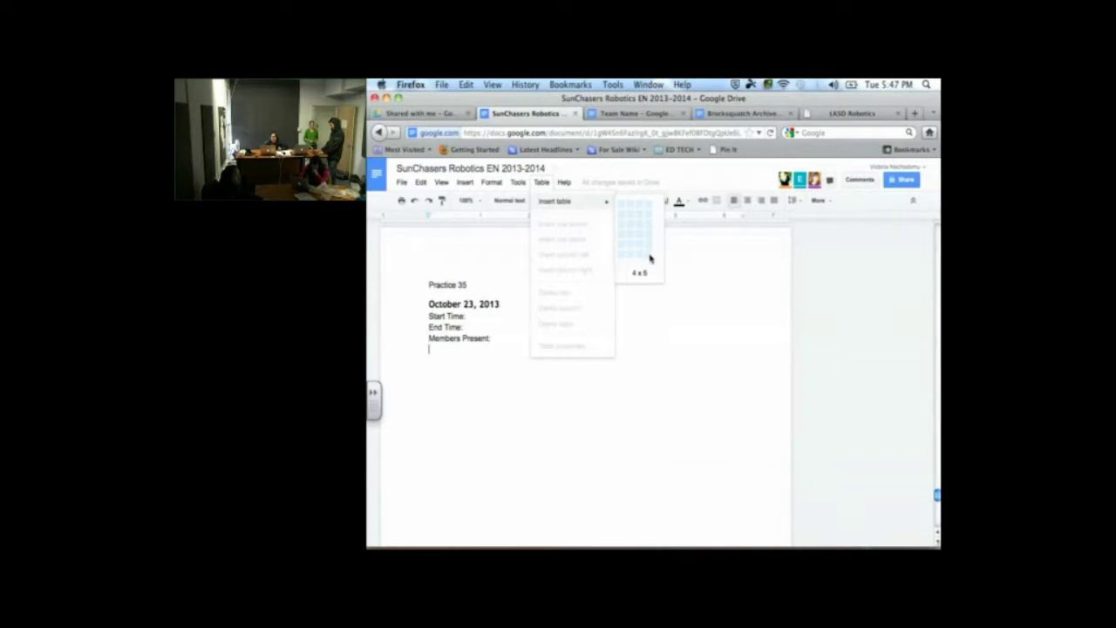
left_click(650, 258)
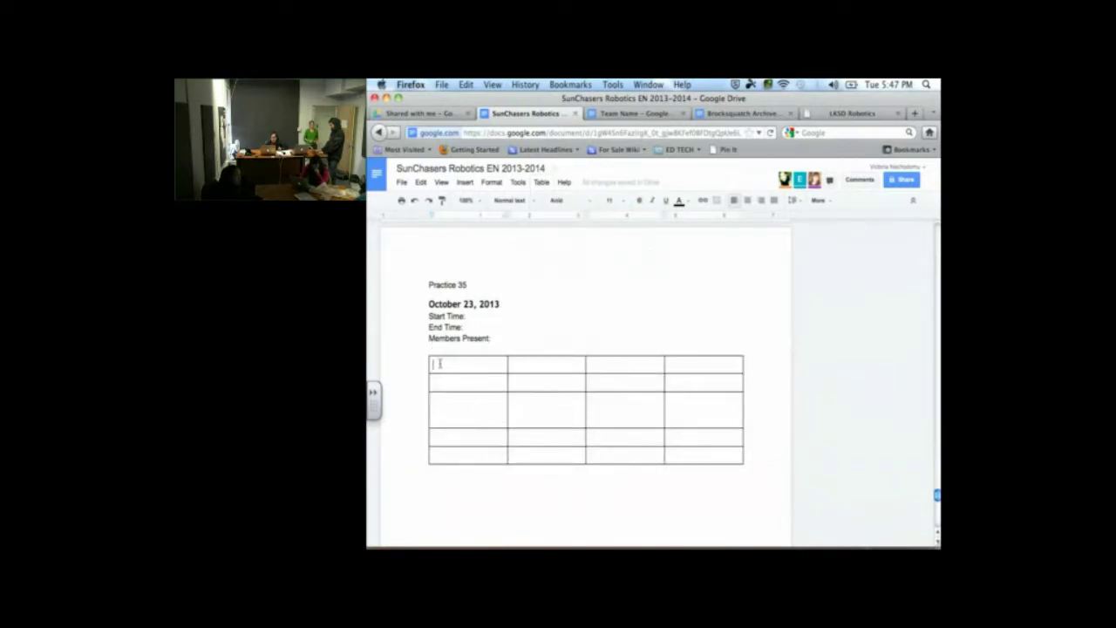
Shade the table's top row light yellow through Table properties
left_click_drag(440, 363, 677, 366)
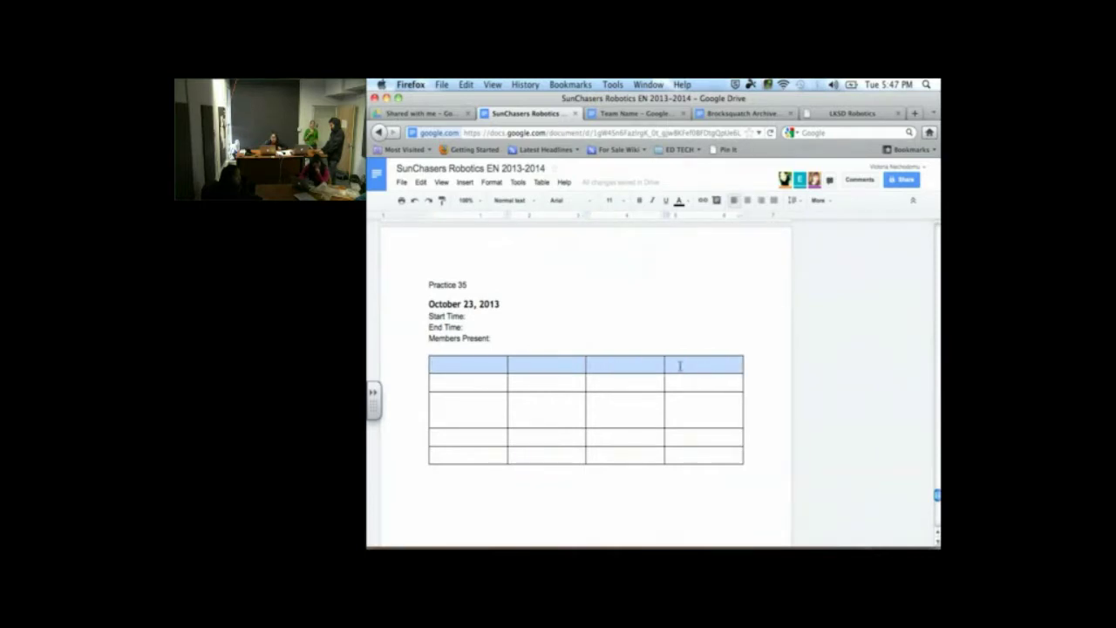
left_click(544, 185)
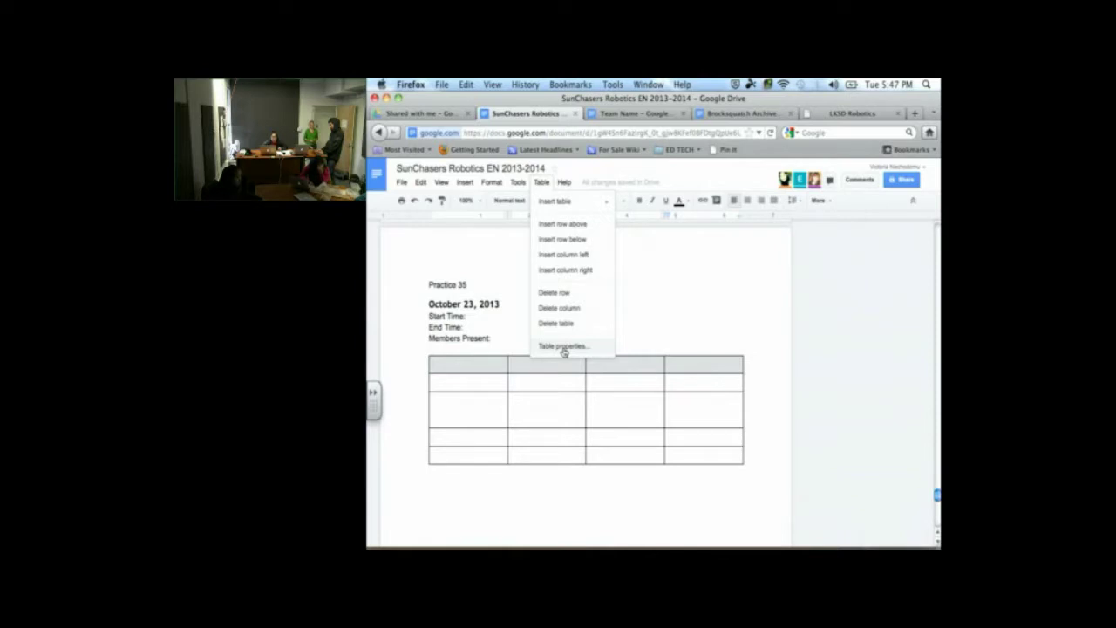
left_click(564, 346)
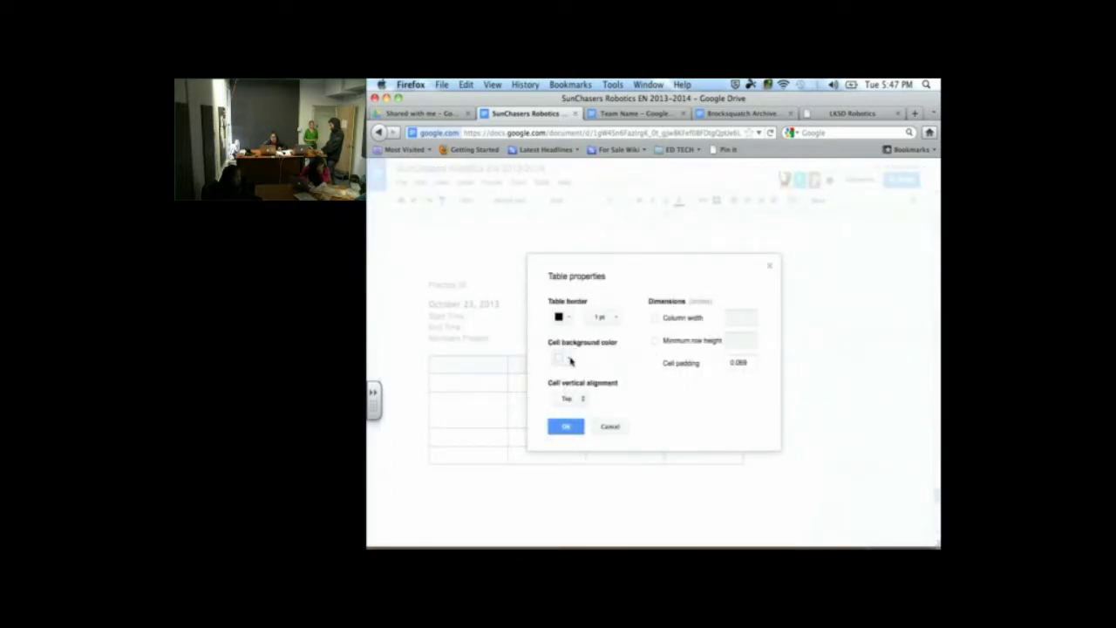
left_click(560, 360)
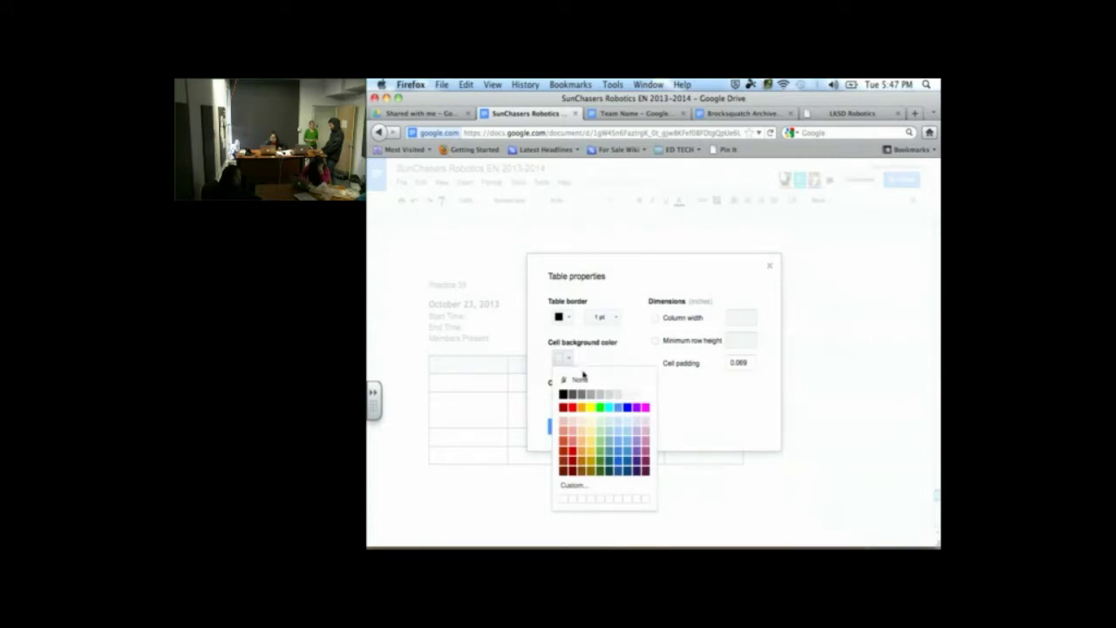
left_click(591, 431)
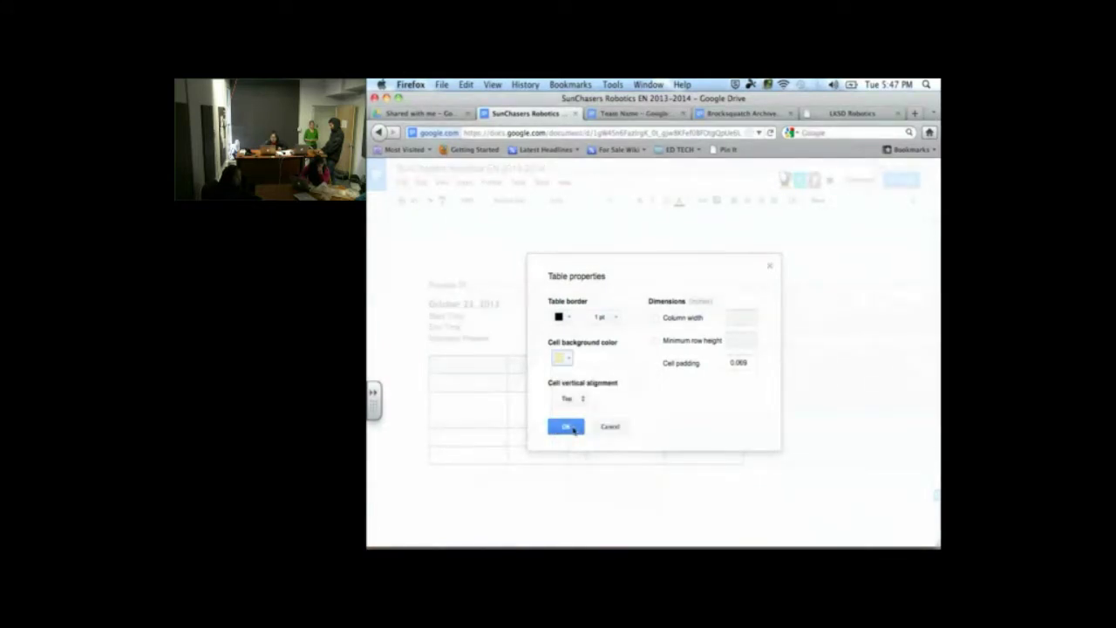
left_click(566, 427)
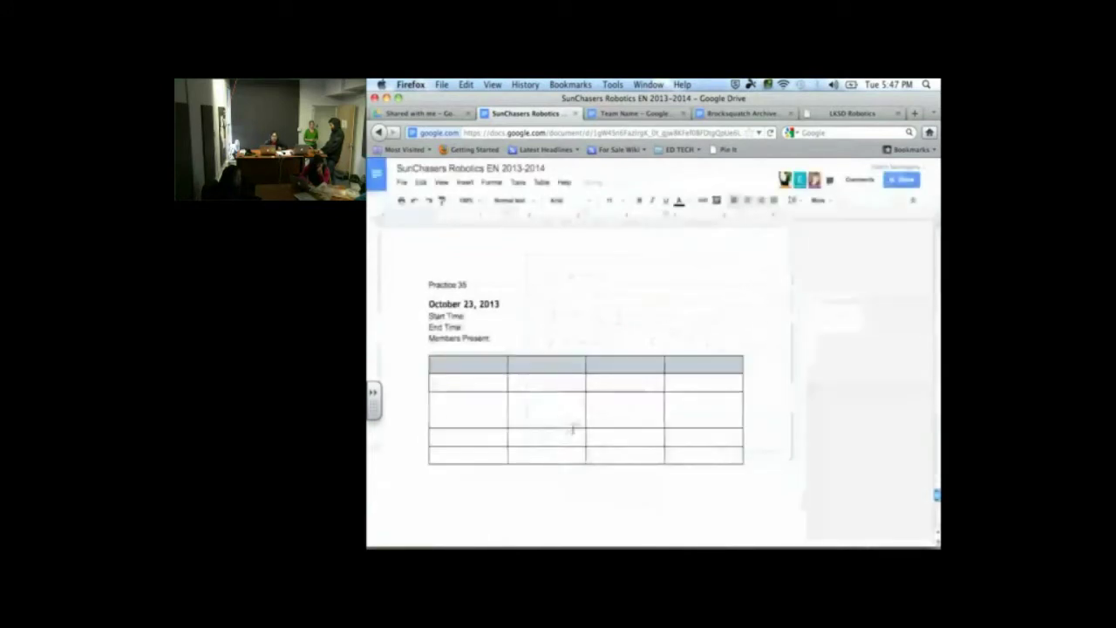
left_click(485, 382)
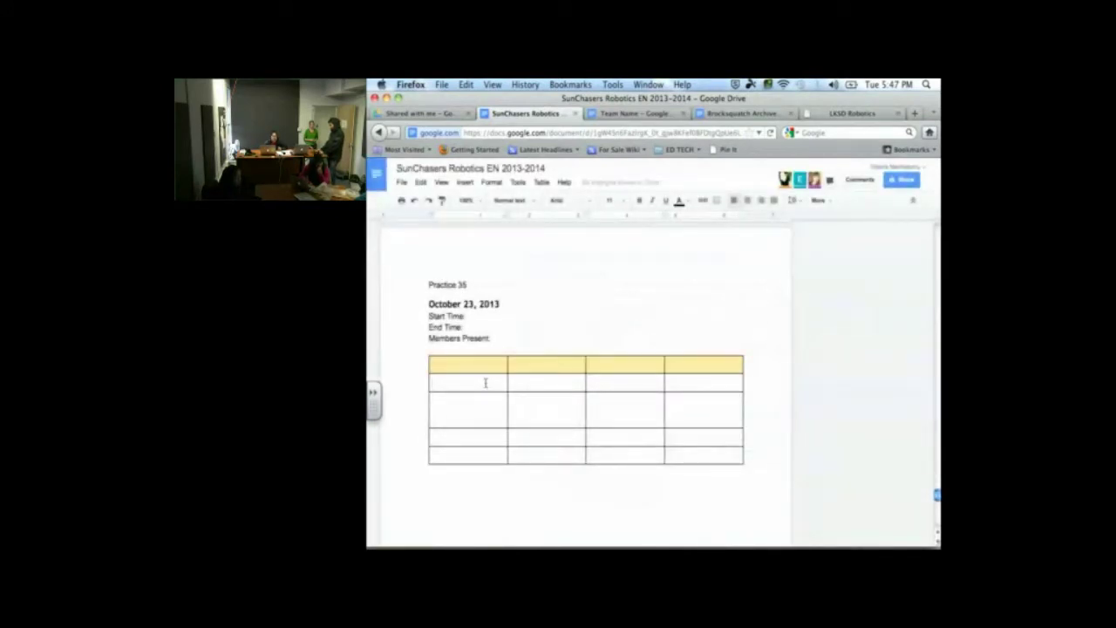
Fill the yellow header row with bold labels Dept., Task, Reflections and Initials
left_click(483, 365)
left_click(640, 201)
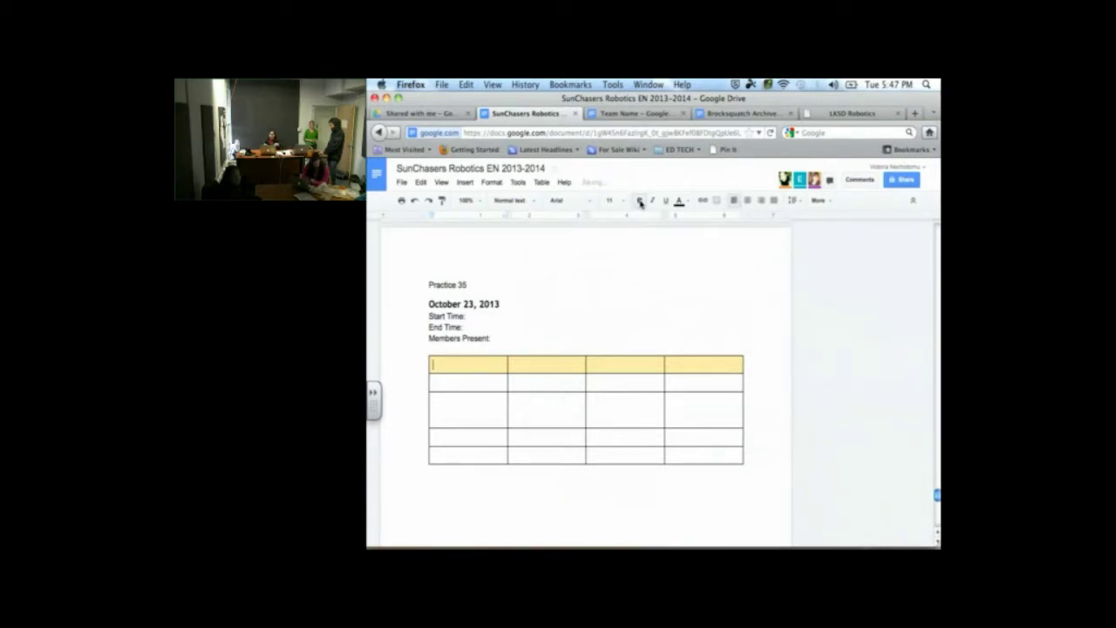
type("Dept.")
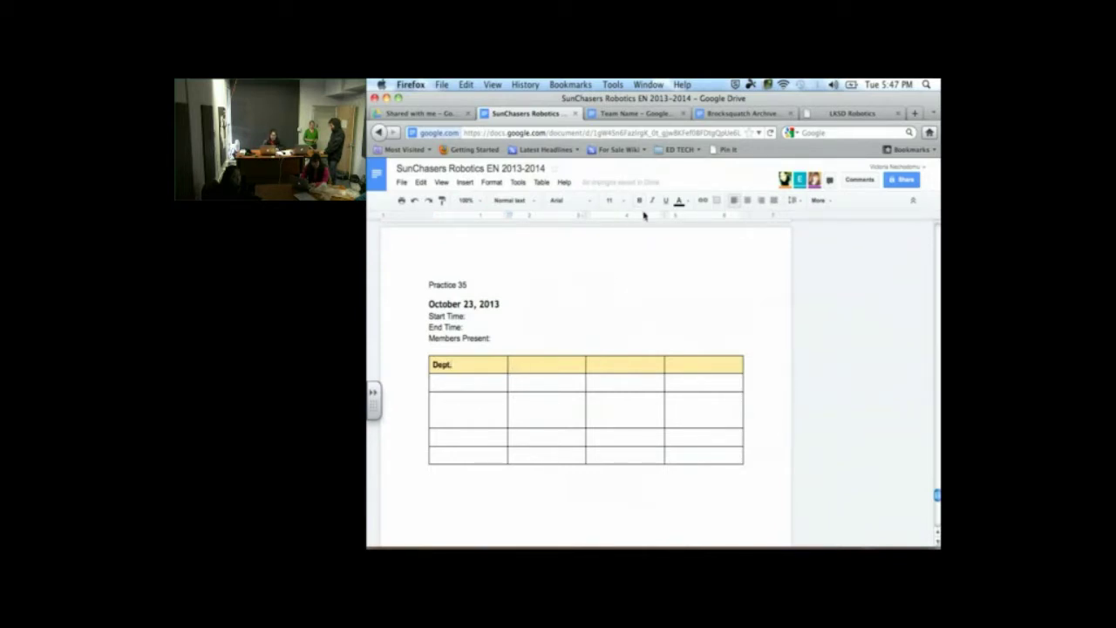
key("Tab")
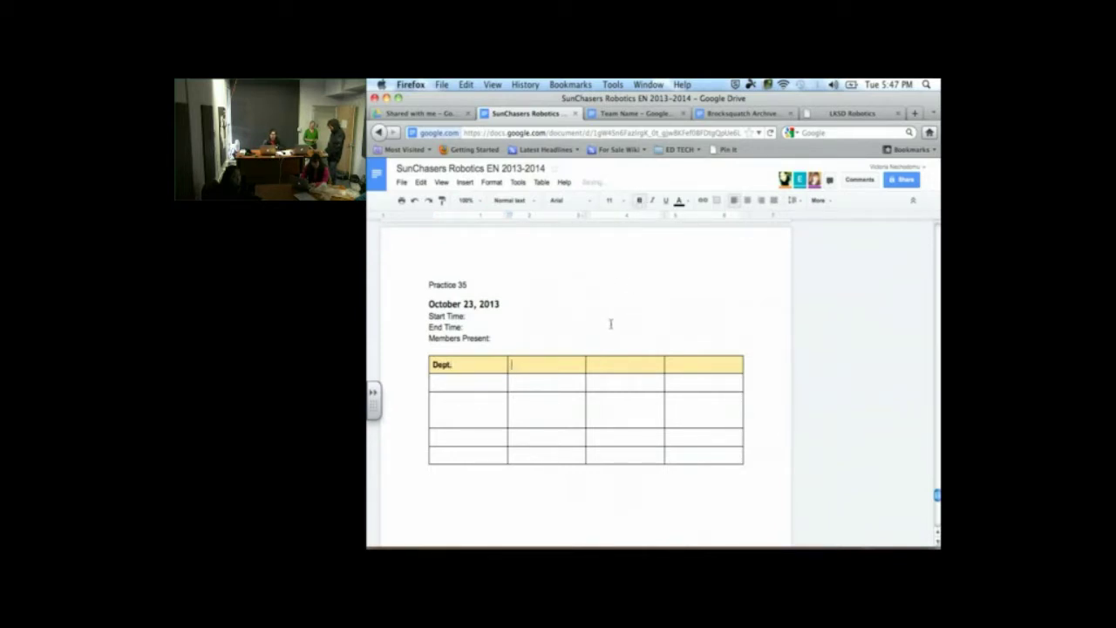
type("Task")
left_click(615, 368)
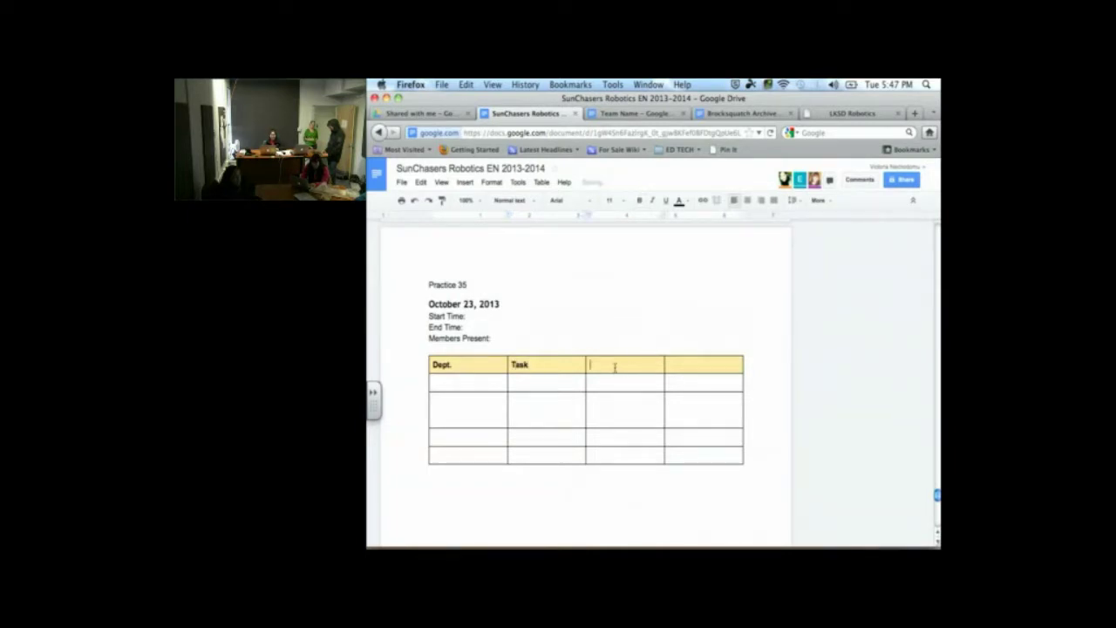
left_click(640, 201)
type("Reflections")
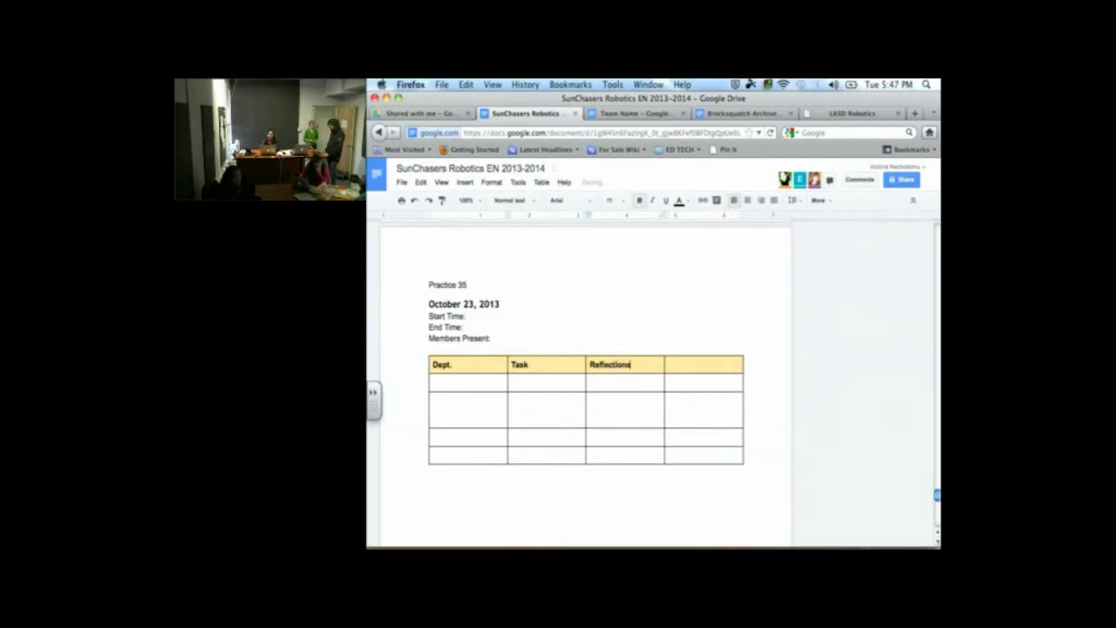
left_click(689, 360)
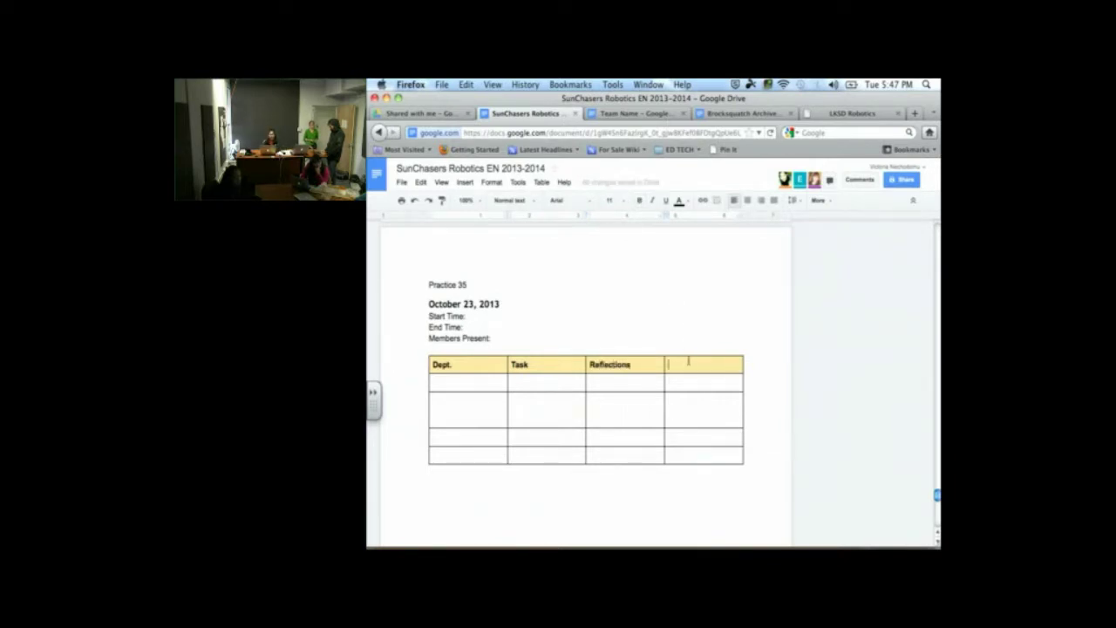
left_click(639, 201)
type("Ini")
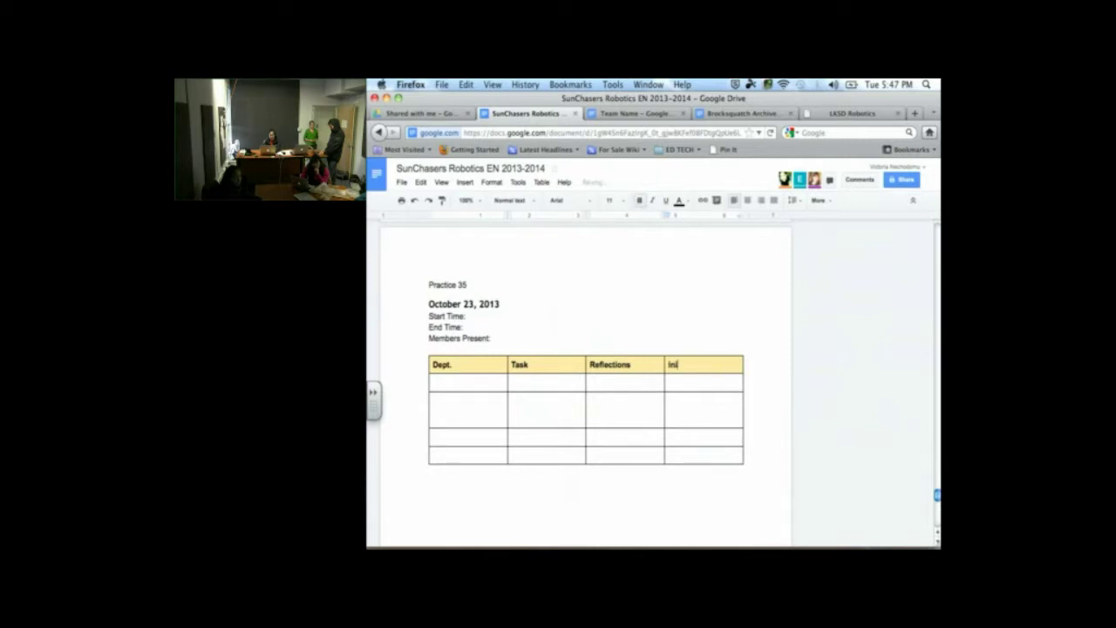
type("tials")
Enter department names down the Dept. column, including 'Business & PR' and 'Engineering Notebook'
left_click(481, 383)
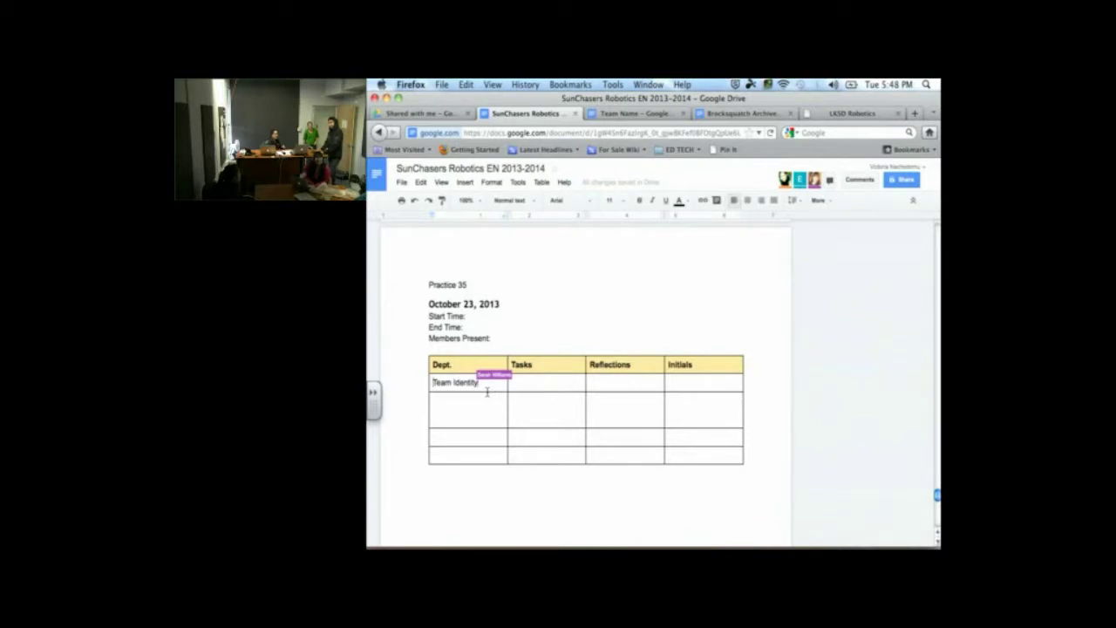
left_click(482, 404)
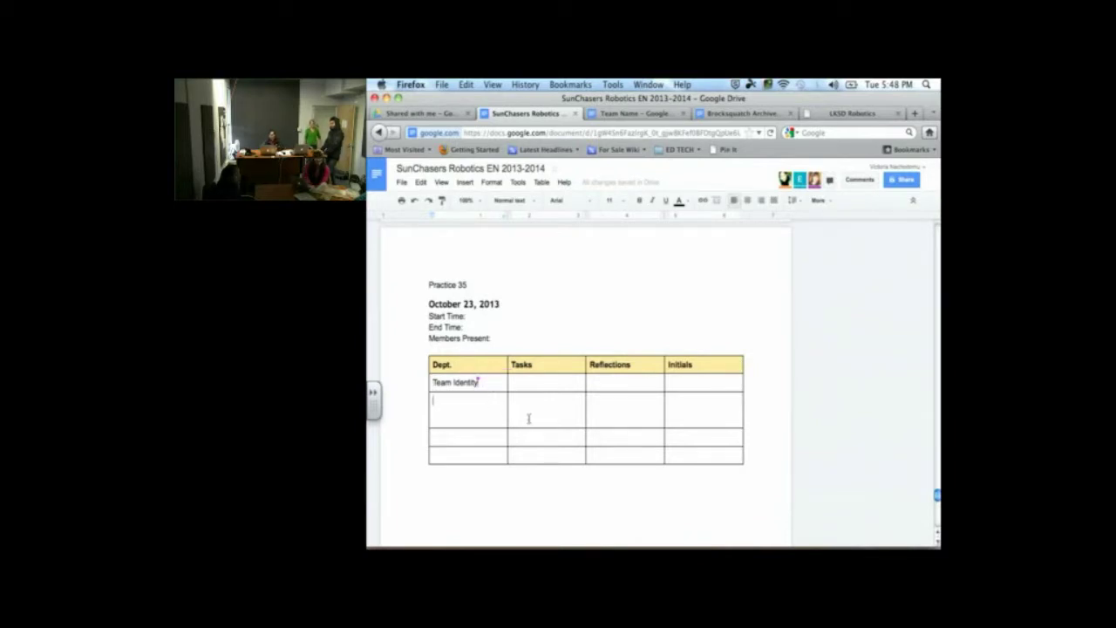
type("Business")
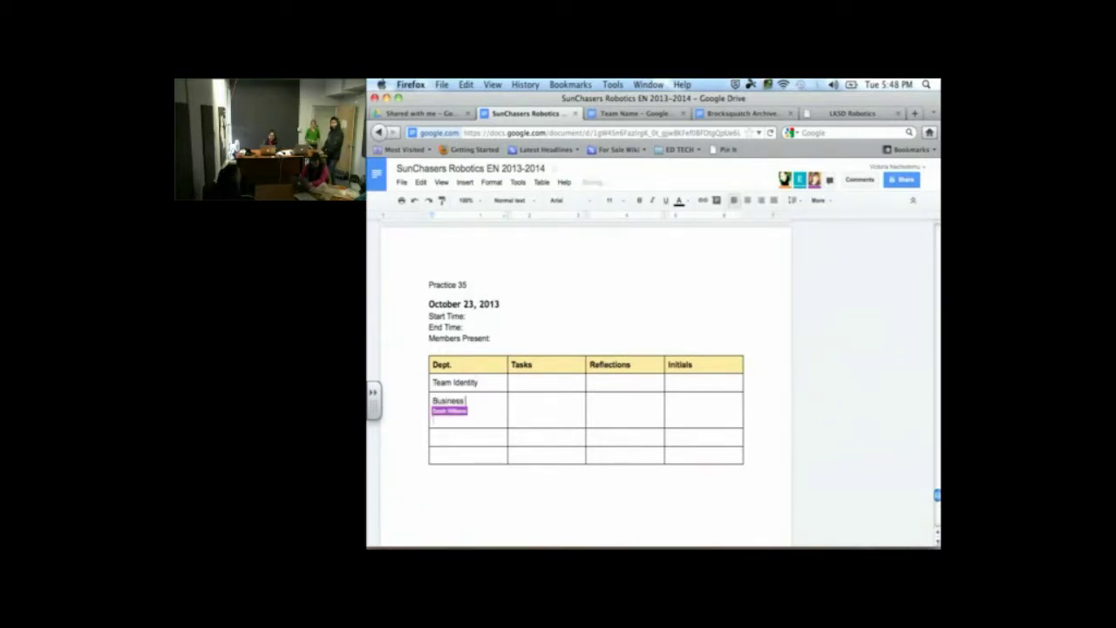
type(" & PR")
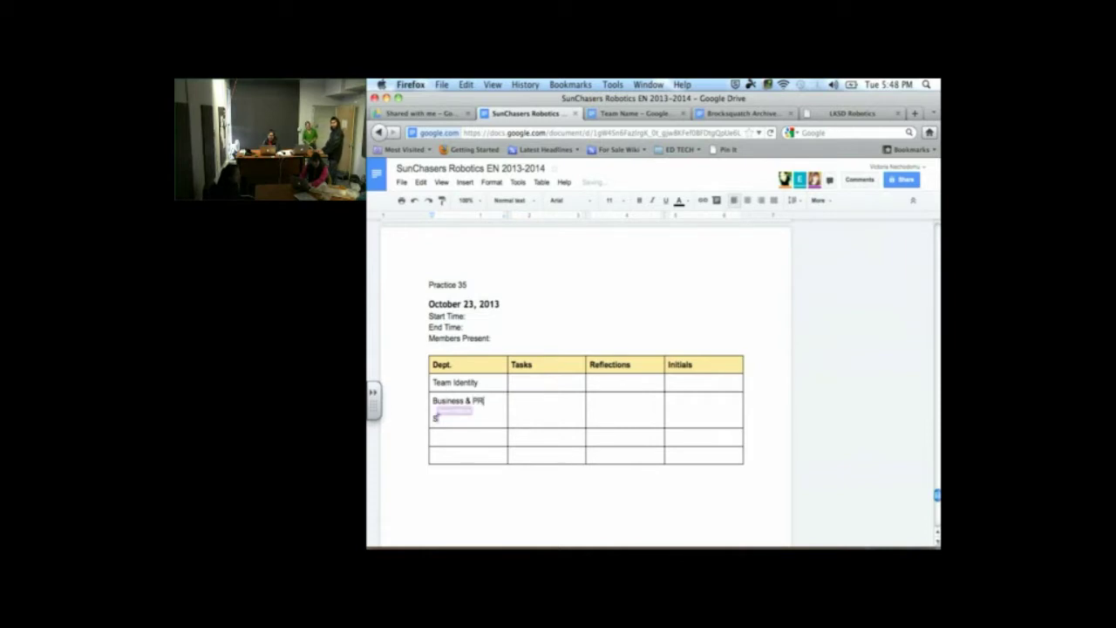
left_click(450, 436)
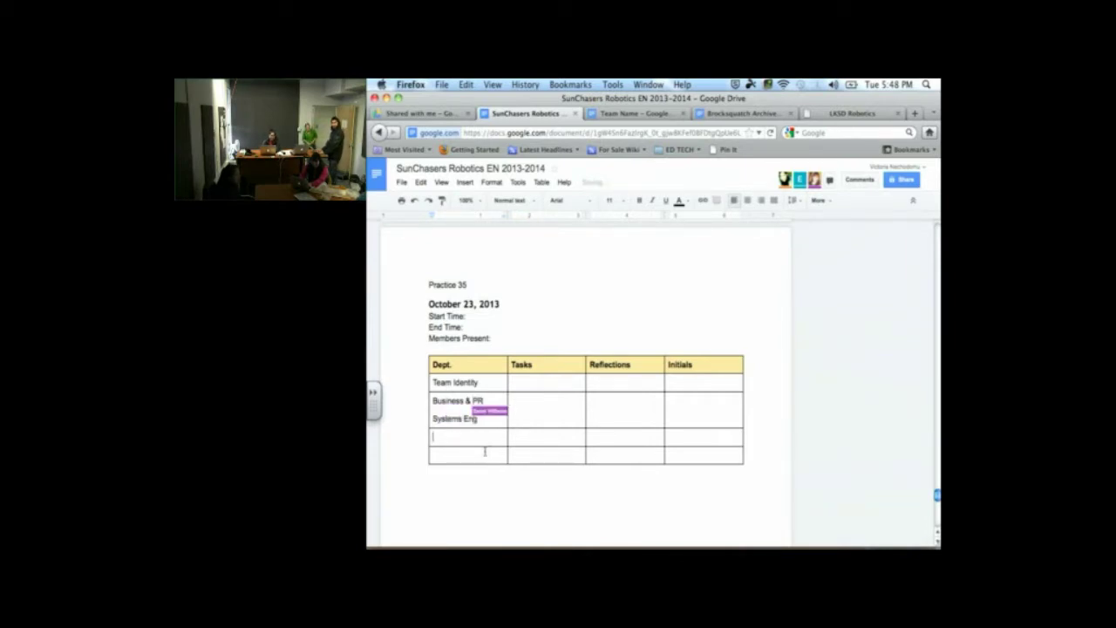
left_click(484, 451)
type("Engineer")
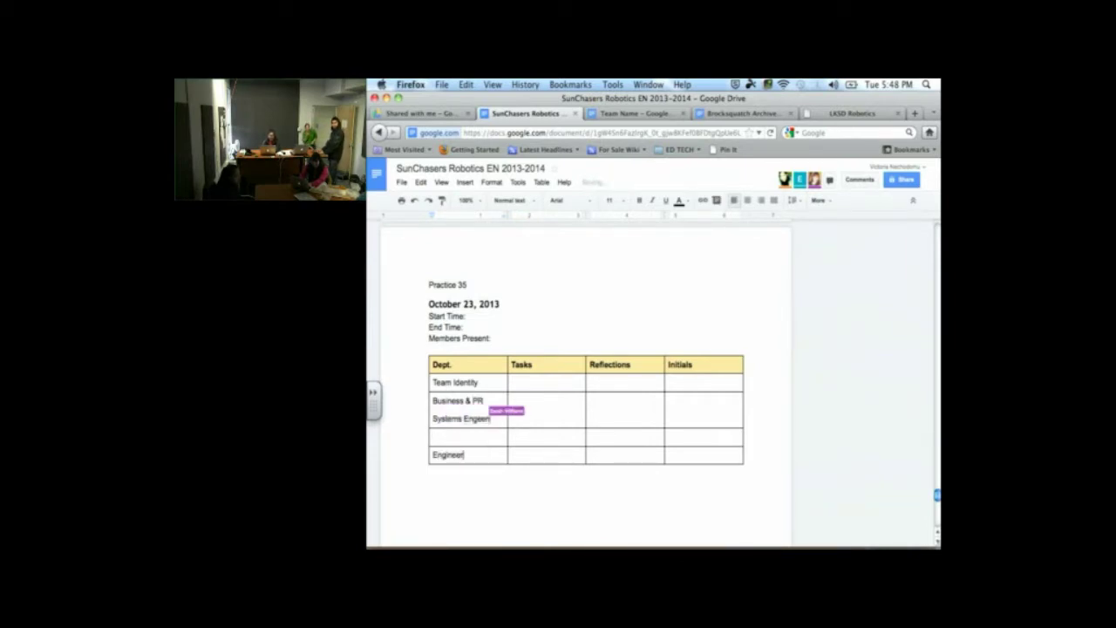
type("ing Notebook")
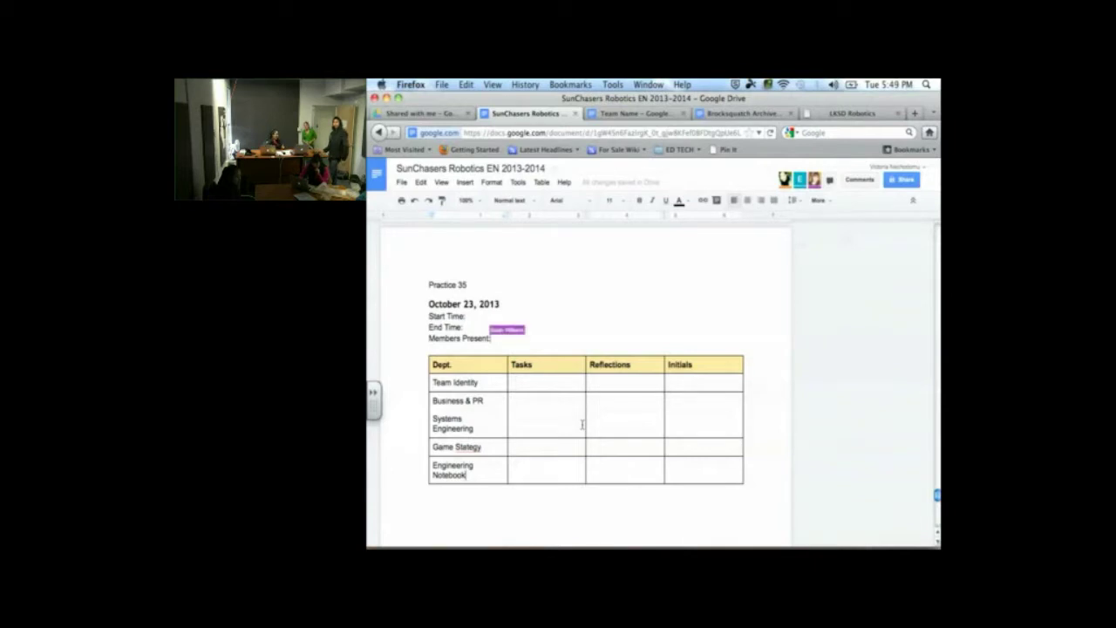
Add an 's' to the Practice 34 table's Task header so it reads 'Tasks'
scroll(581, 424, "up", 3)
scroll(581, 424, "up", 3)
scroll(582, 425, "down", 6)
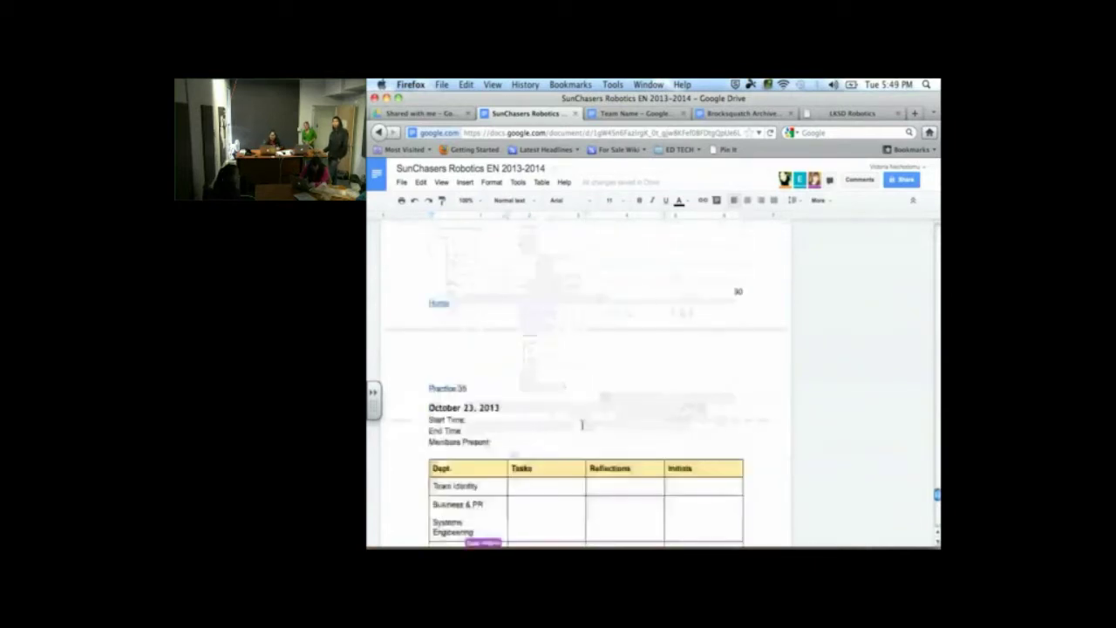
scroll(581, 425, "up", 10)
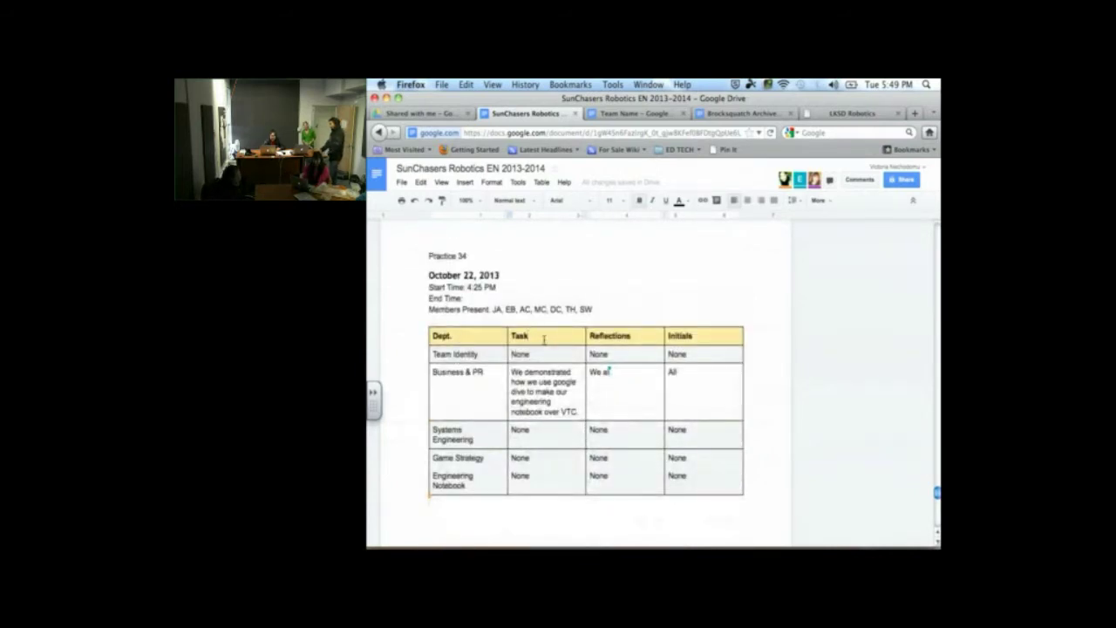
left_click(544, 339)
type("s")
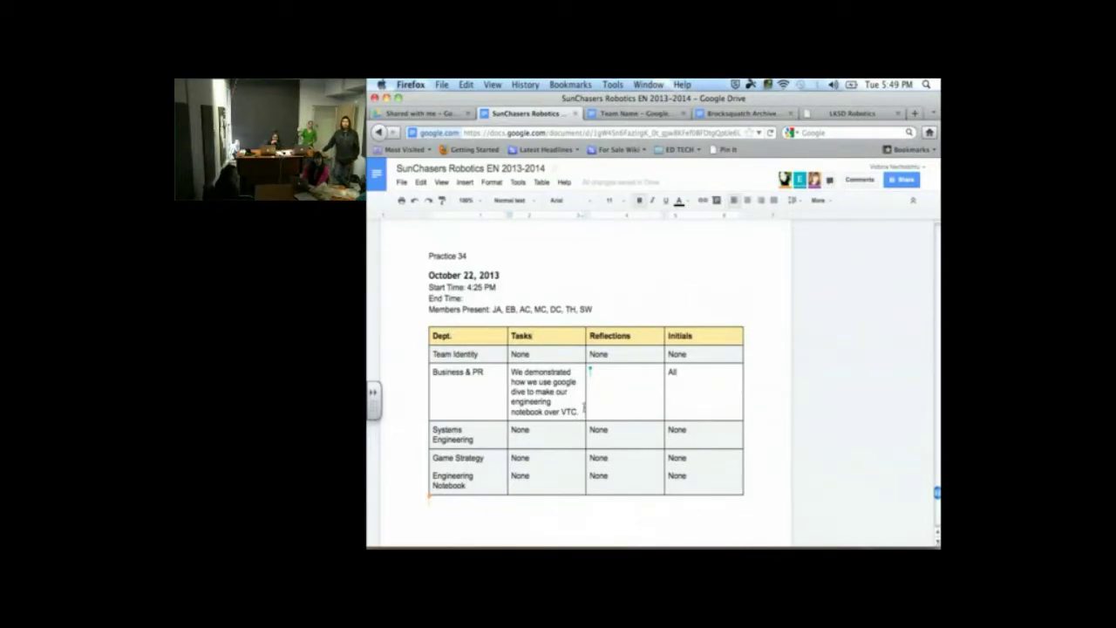
scroll(584, 407, "up", 1)
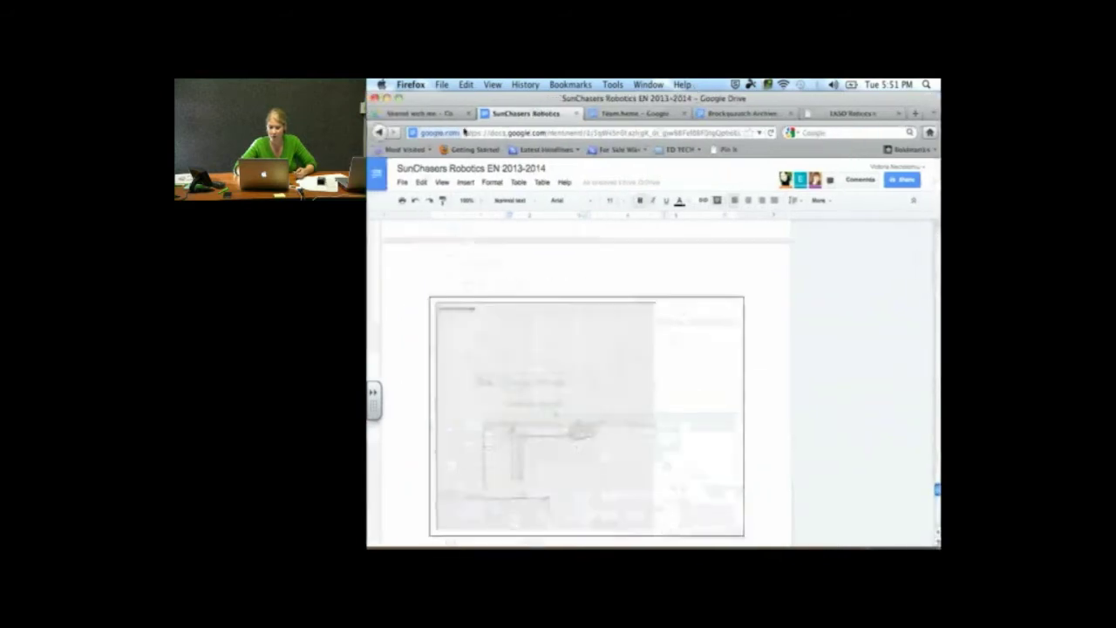
scroll(529, 335, "down", 5)
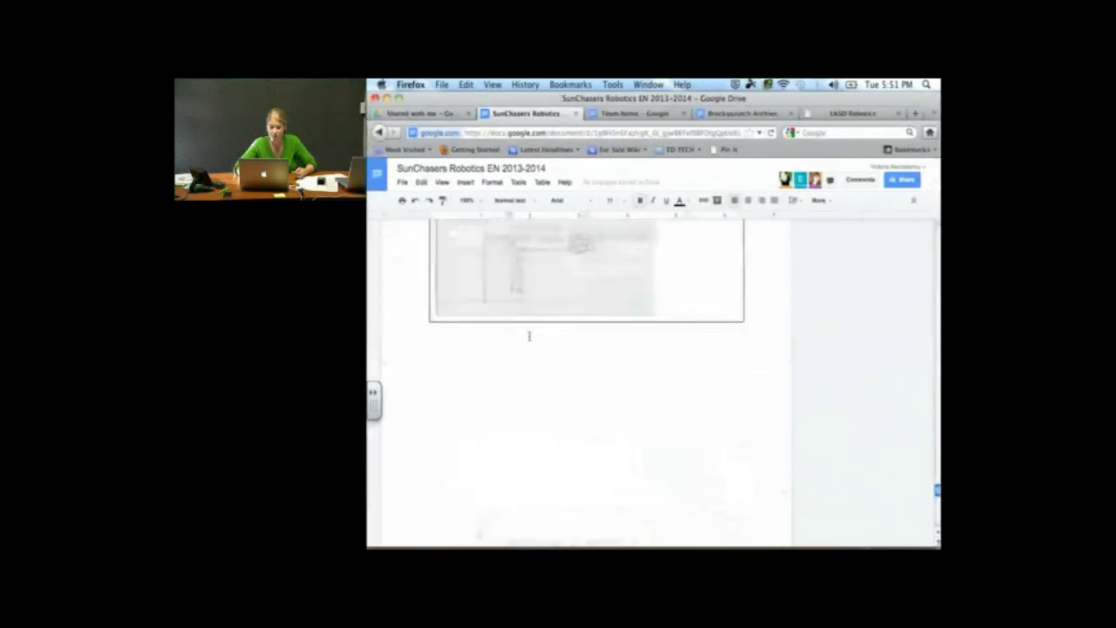
scroll(529, 336, "down", 5)
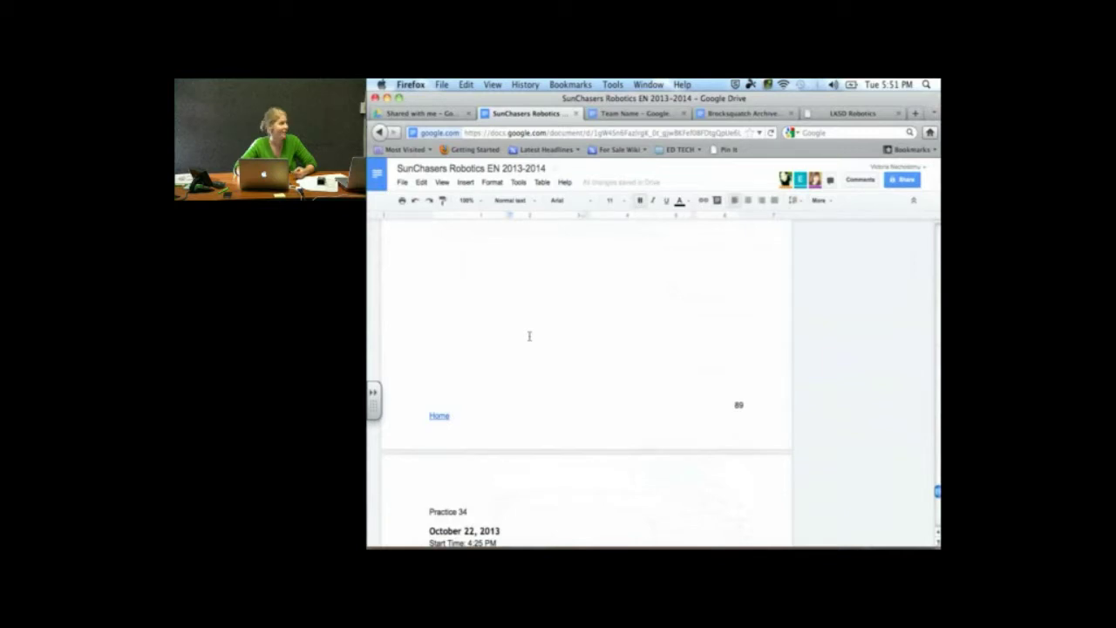
scroll(529, 335, "down", 6)
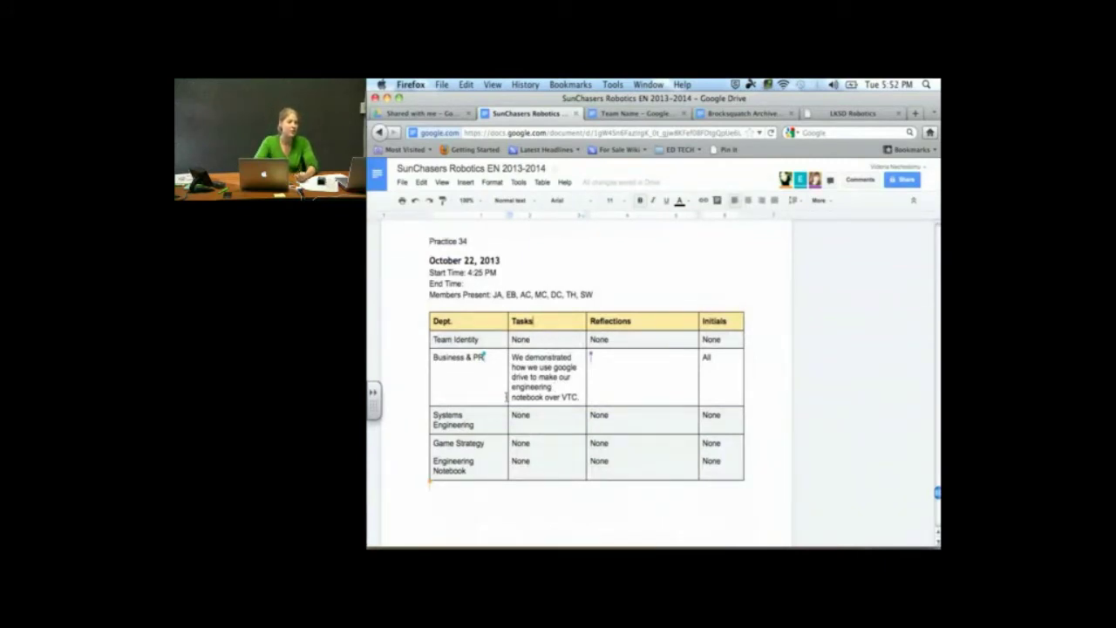
mouse_move(508, 395)
left_mouse_down()
mouse_move(488, 396)
mouse_move(525, 389)
left_mouse_up()
left_click_drag(526, 390, 503, 387)
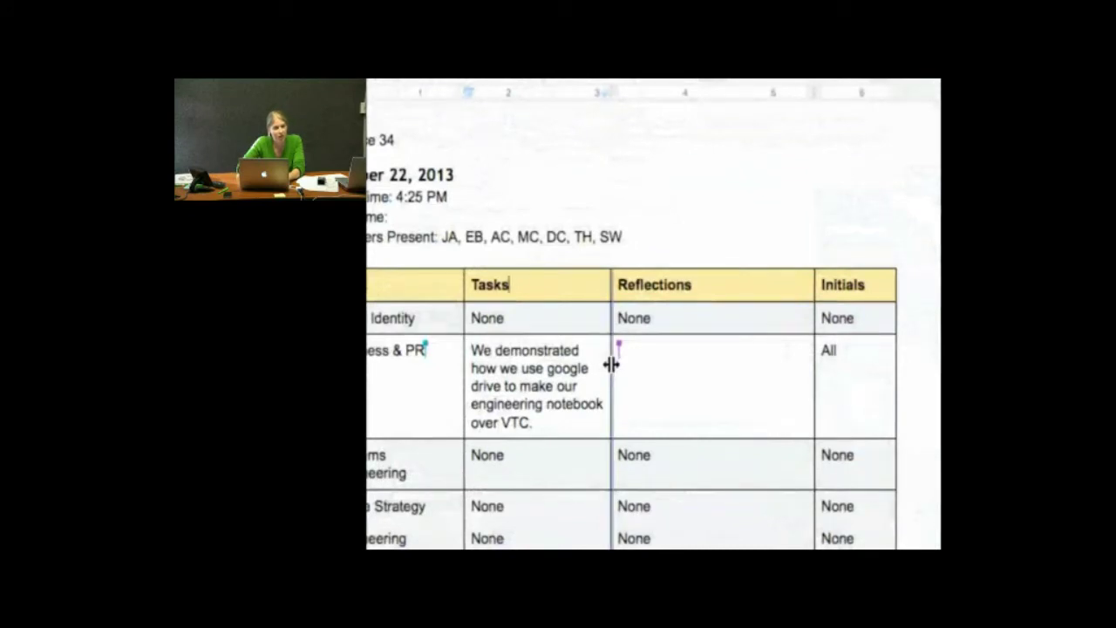
left_click_drag(625, 365, 618, 370)
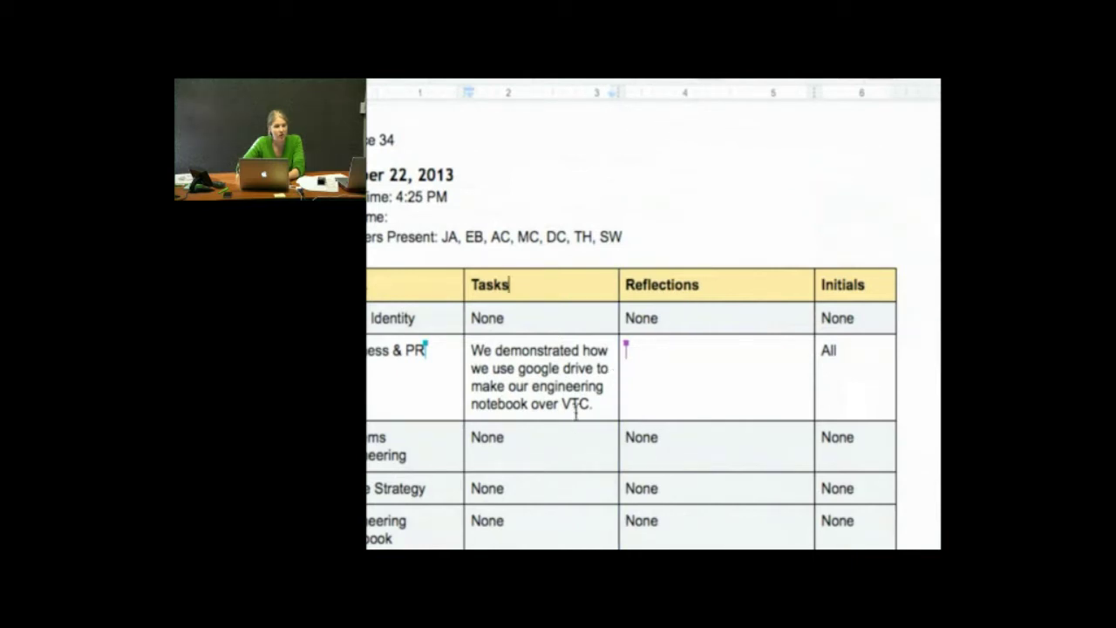
scroll(576, 412, "up", 1)
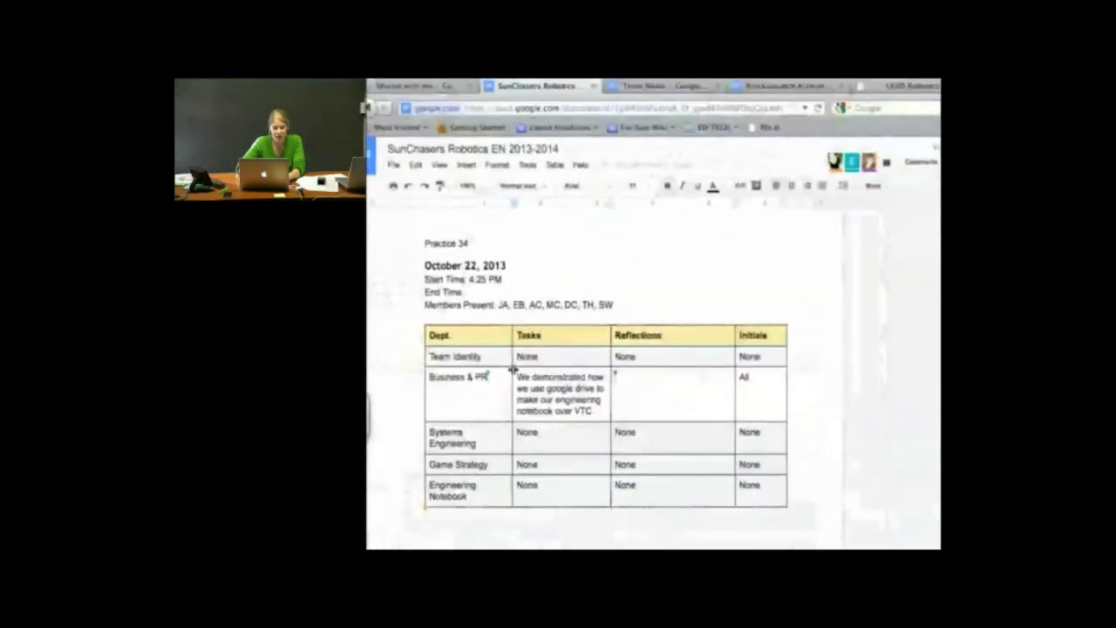
left_click_drag(511, 372, 509, 372)
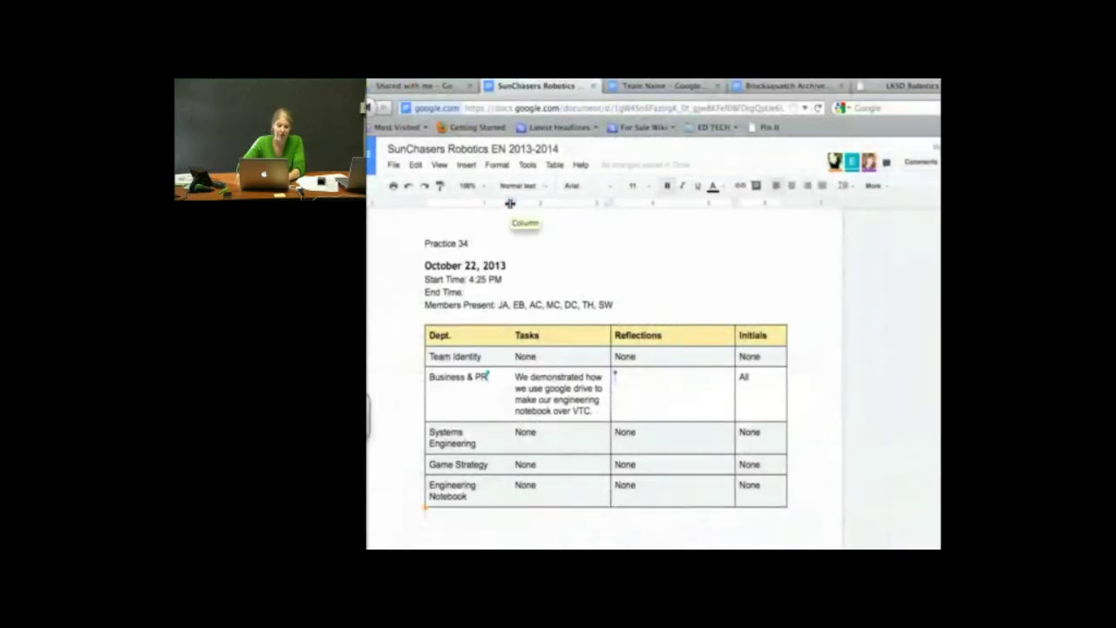
left_click_drag(510, 202, 514, 201)
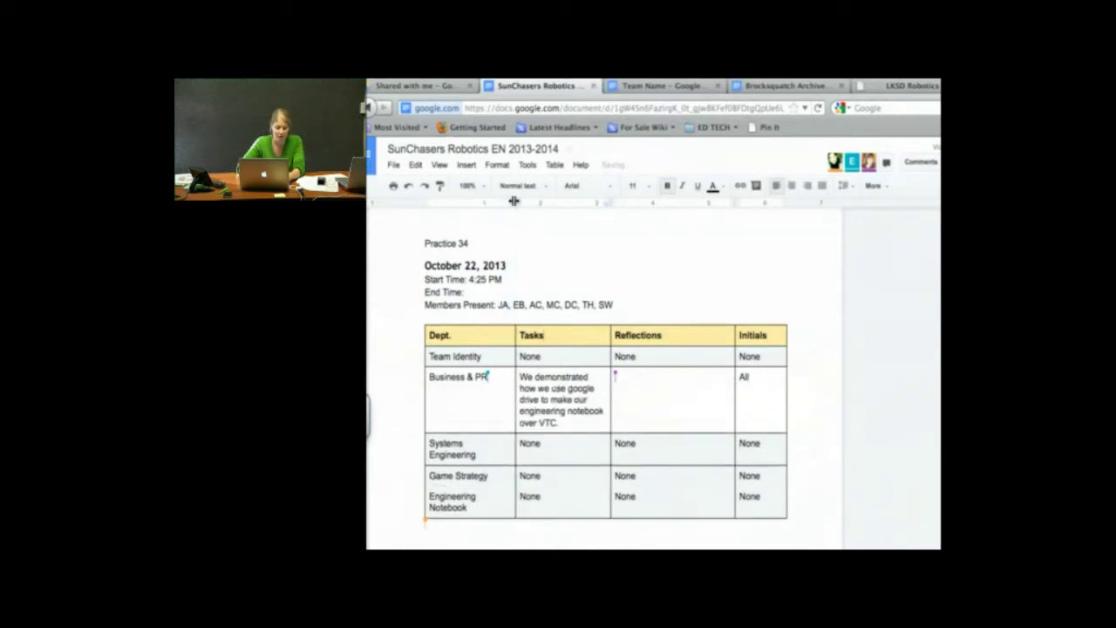
left_click(563, 233)
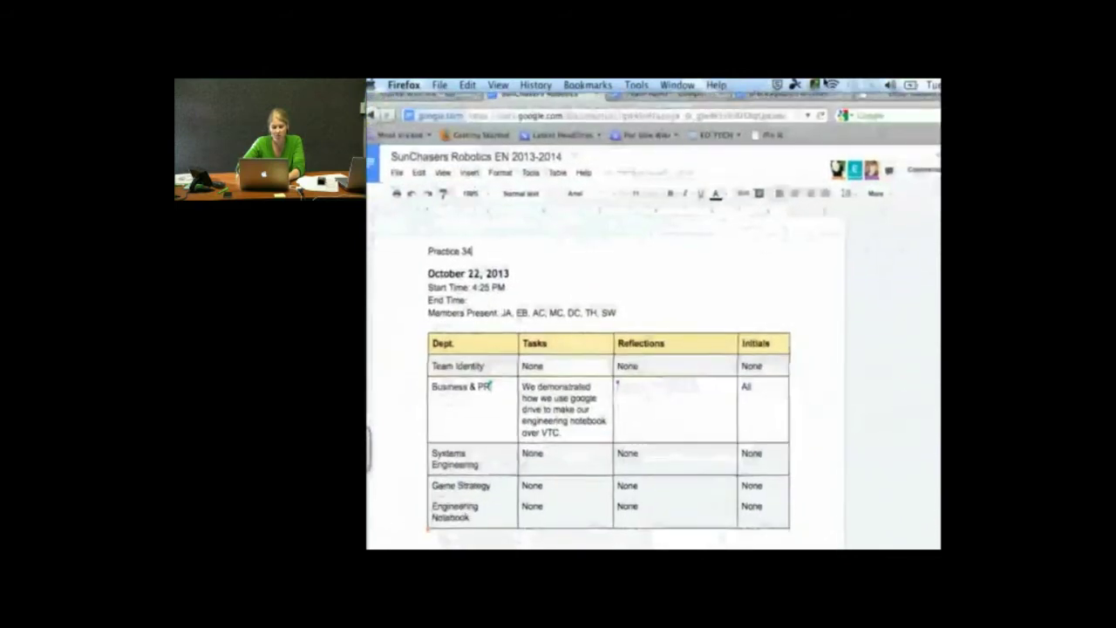
left_click(742, 324)
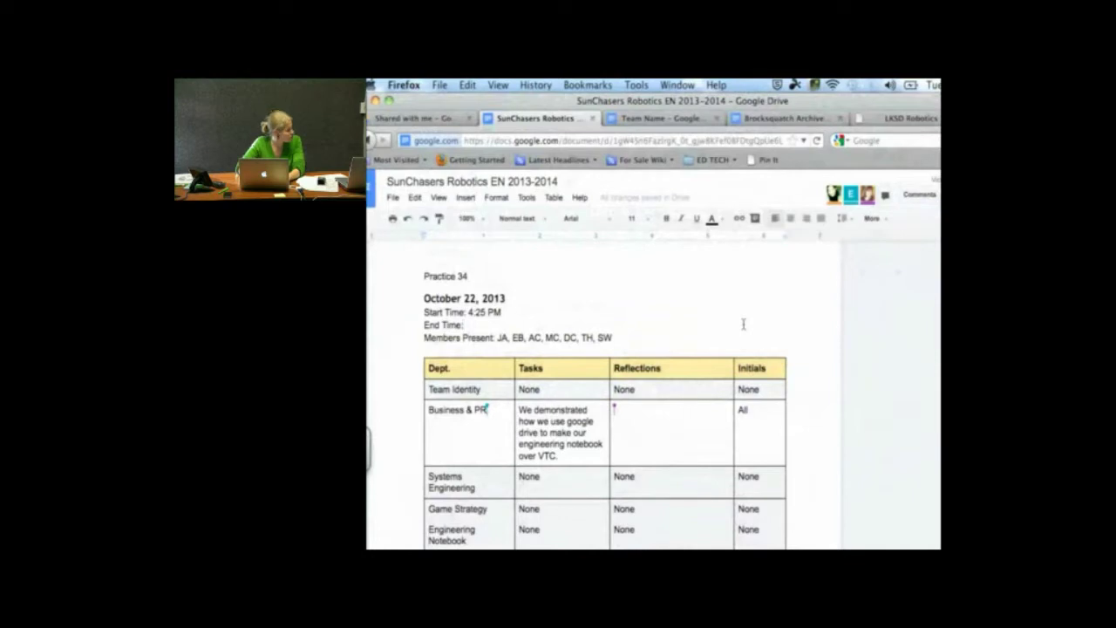
Select the full Business & PR text in the Tasks column of the Practice 34 table
scroll(743, 324, "down", 1)
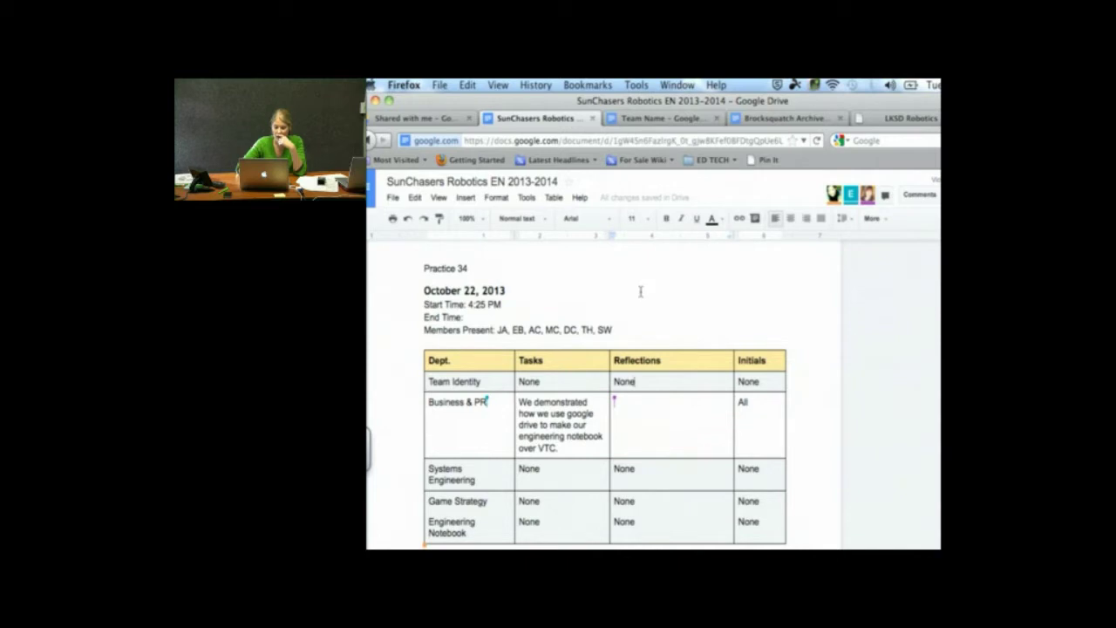
scroll(575, 412, "up", 1)
scroll(620, 427, "down", 2)
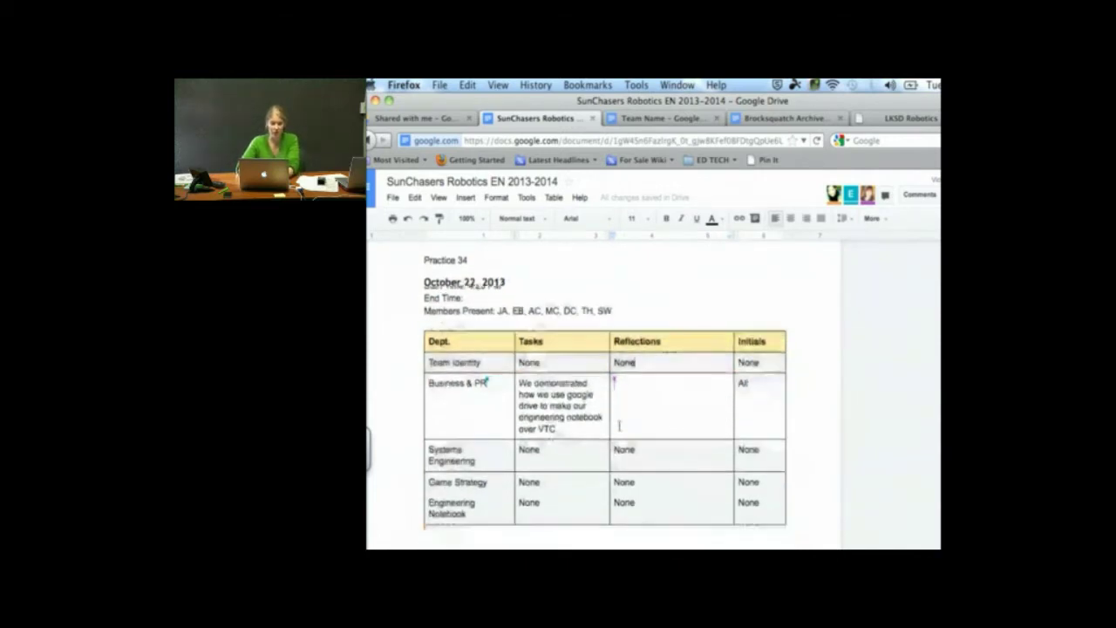
scroll(619, 426, "down", 2)
scroll(620, 427, "up", 4)
scroll(601, 436, "down", 1)
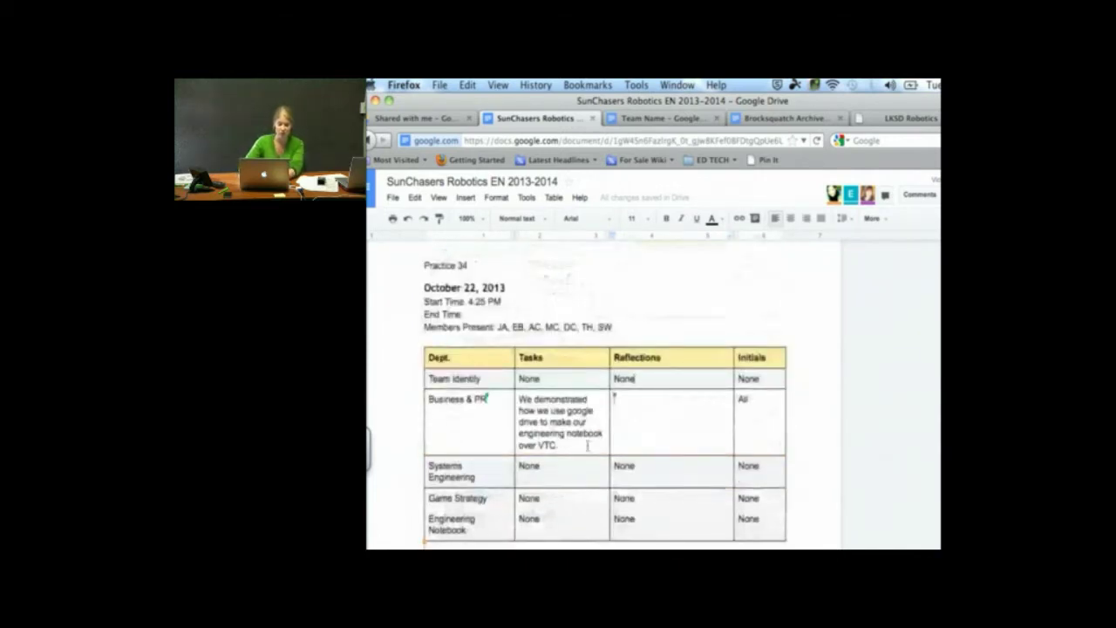
left_click_drag(588, 446, 515, 395)
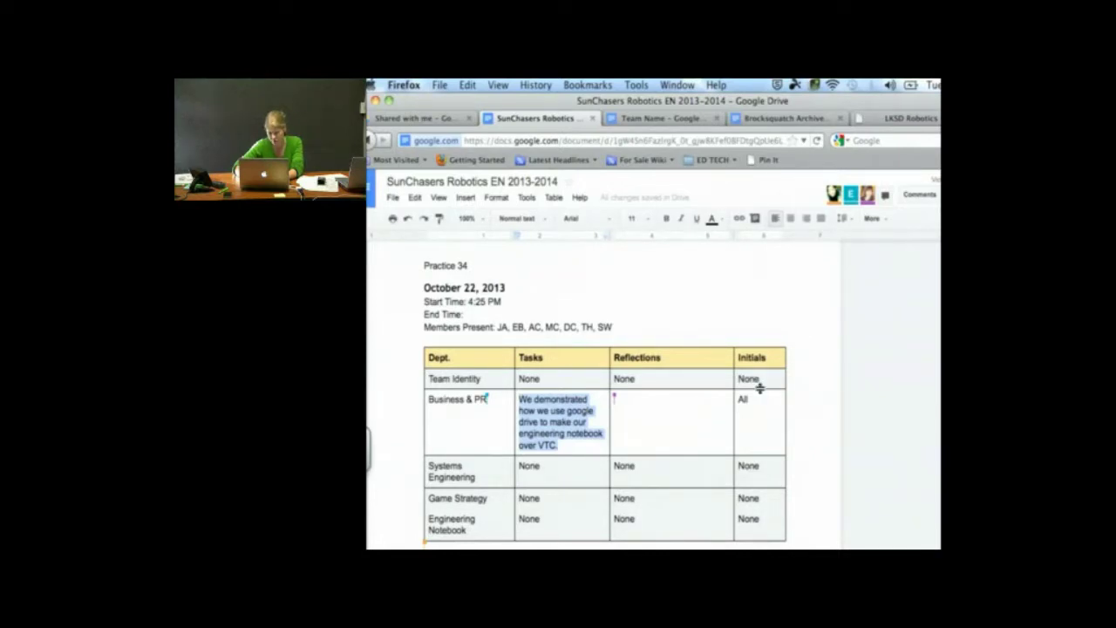
Turn the Business & PR Tasks entry into a bullet and add an empty bullet after 'VTC.'
left_click(889, 221)
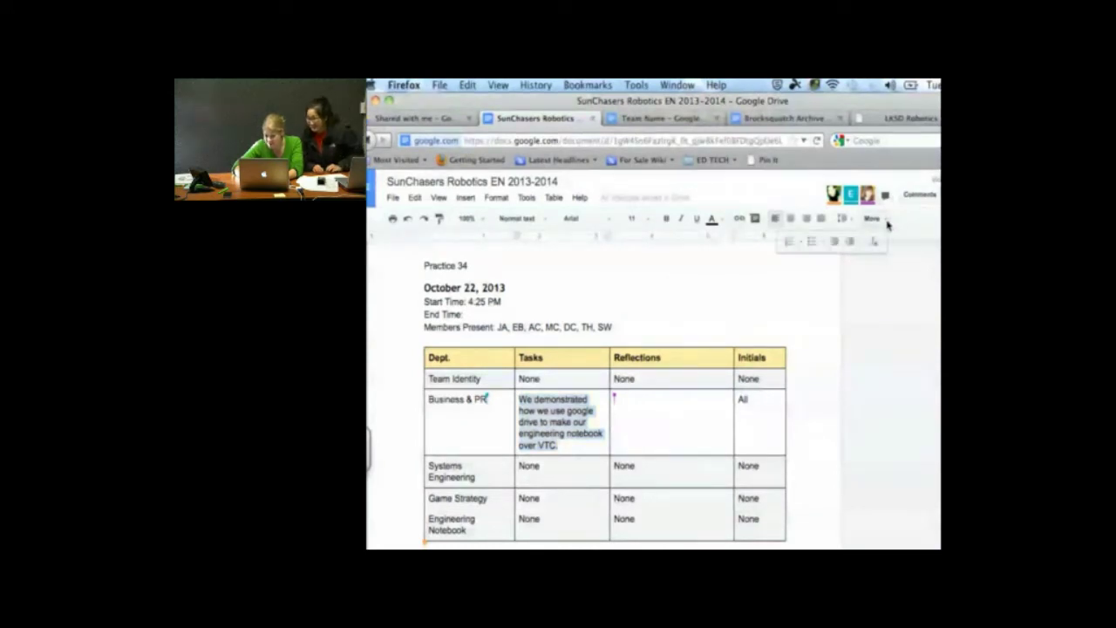
left_click(812, 241)
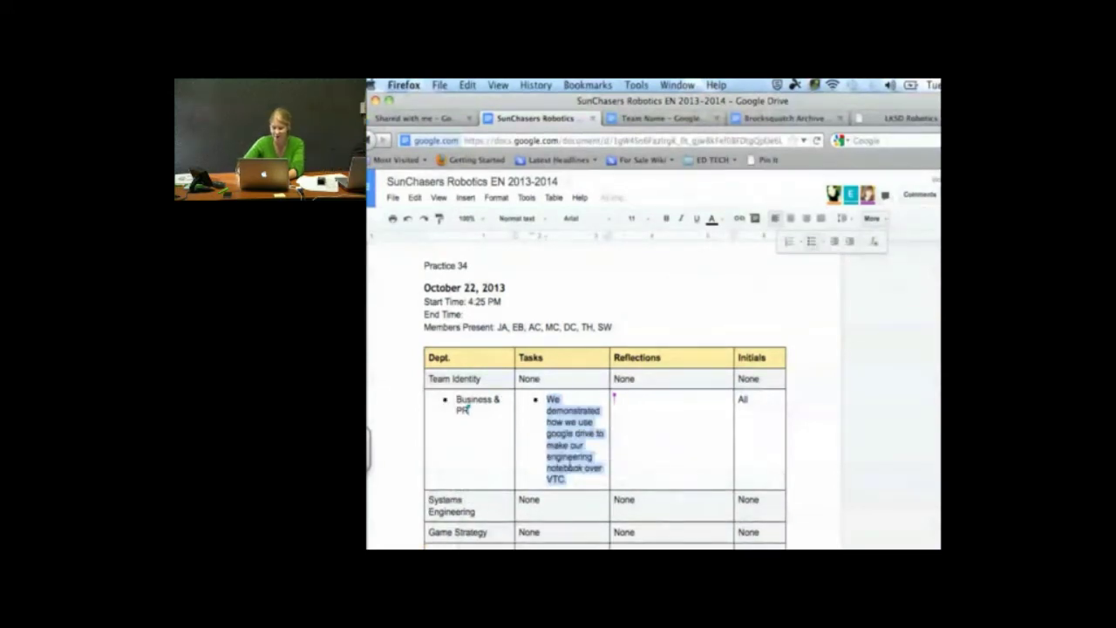
left_click(567, 468)
double_click(567, 467)
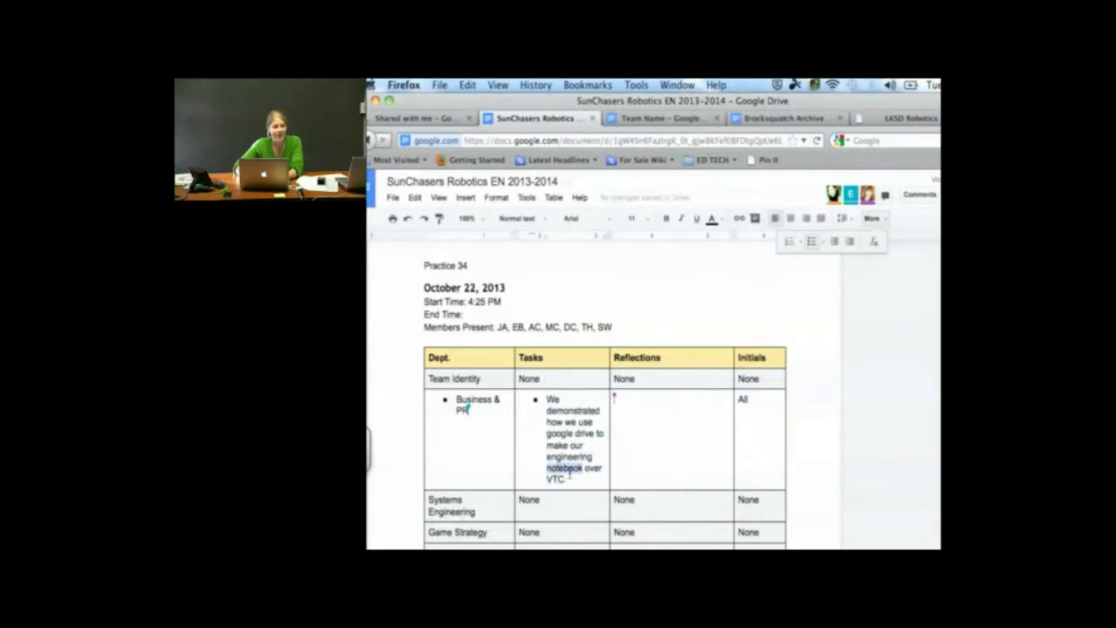
left_click(567, 468)
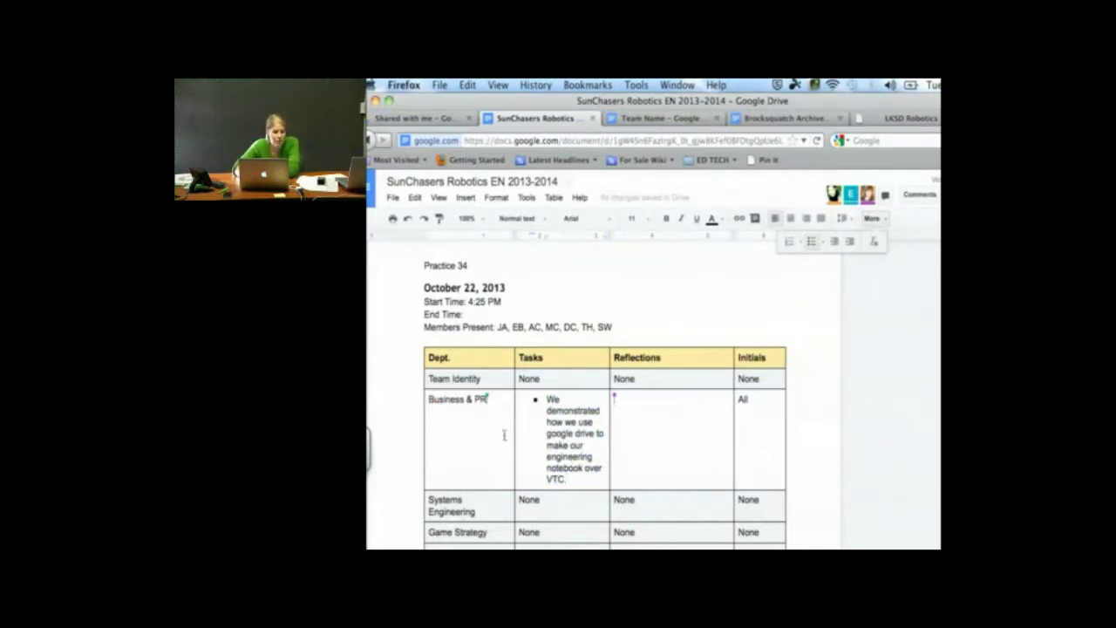
key("Return")
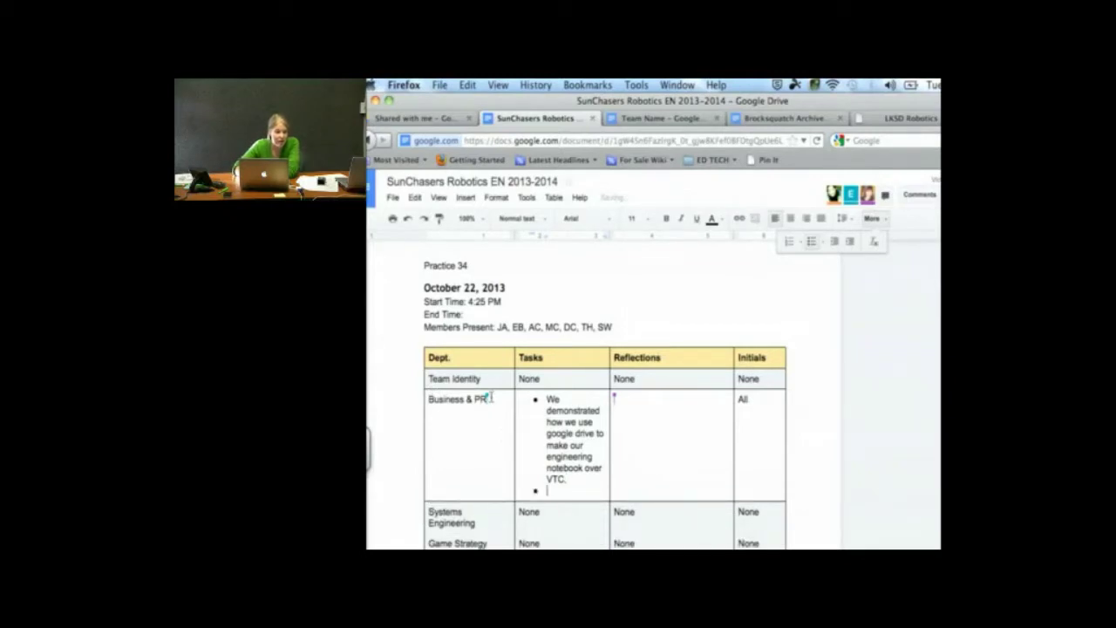
Select both bullets and drag the ruler indent marker left to reduce their indent
left_click(537, 407)
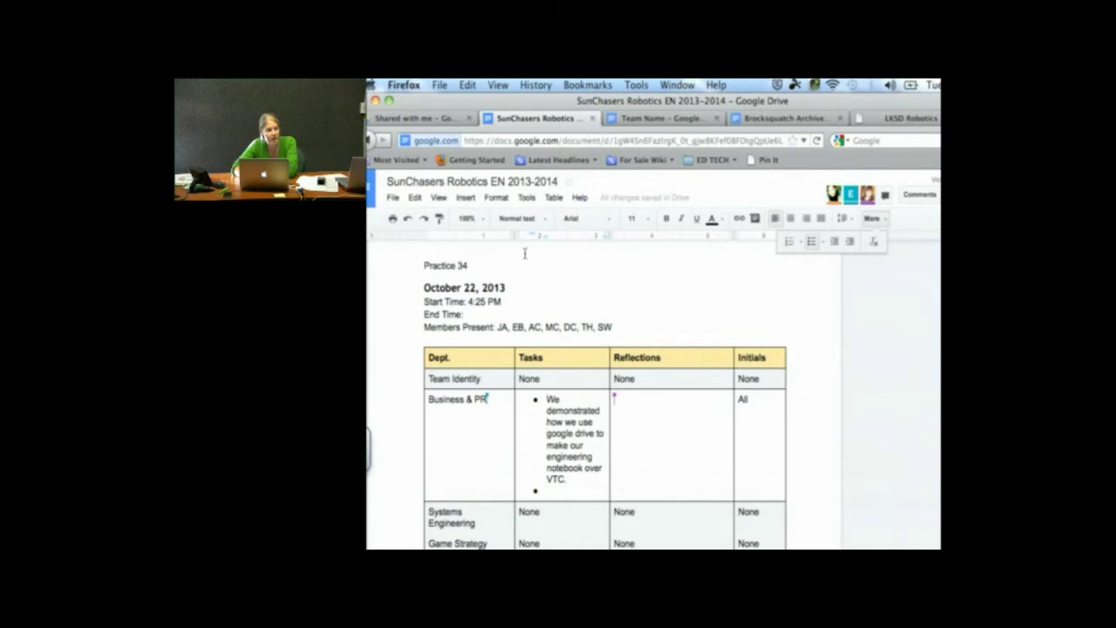
left_click(578, 495)
left_click_drag(578, 495, 537, 397)
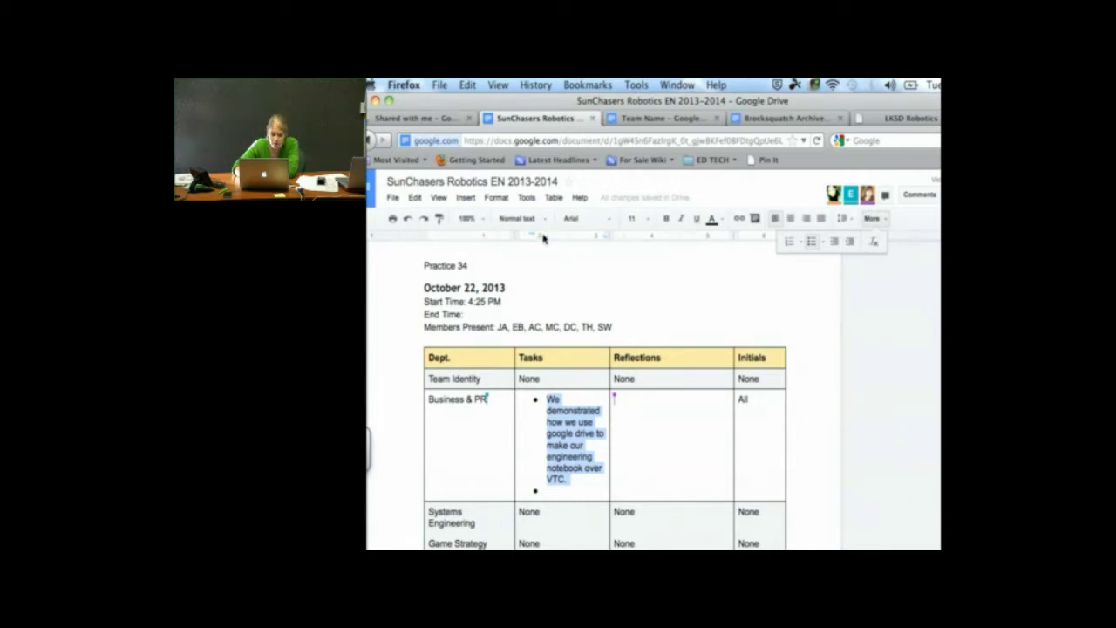
mouse_move(533, 235)
left_mouse_down()
mouse_move(523, 236)
mouse_move(558, 237)
left_mouse_up()
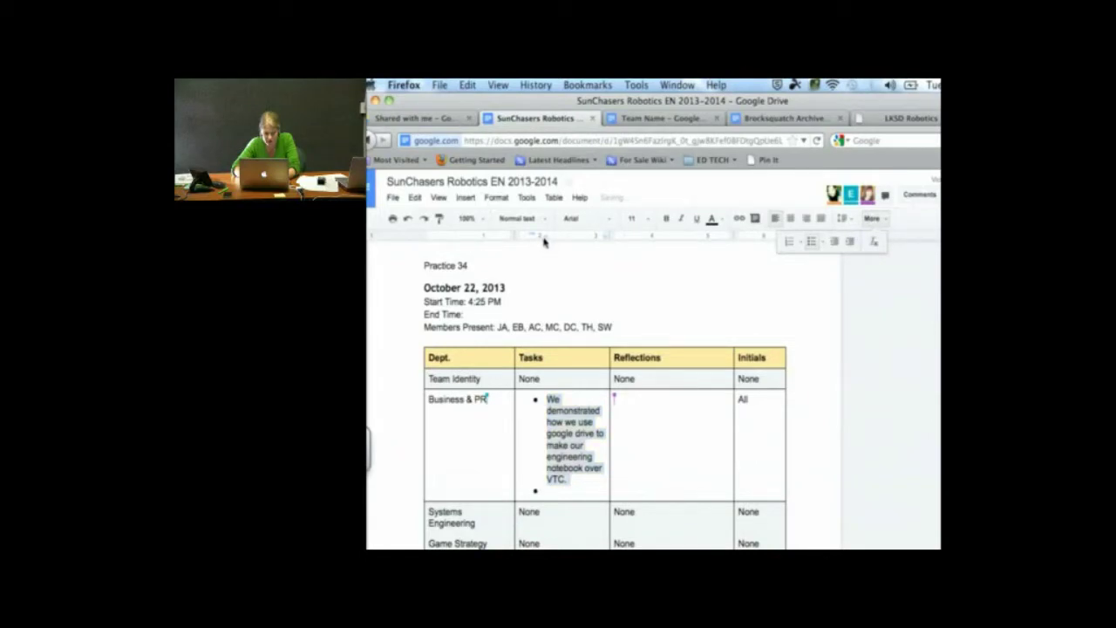
left_click_drag(543, 238, 534, 243)
left_click_drag(528, 243, 515, 244)
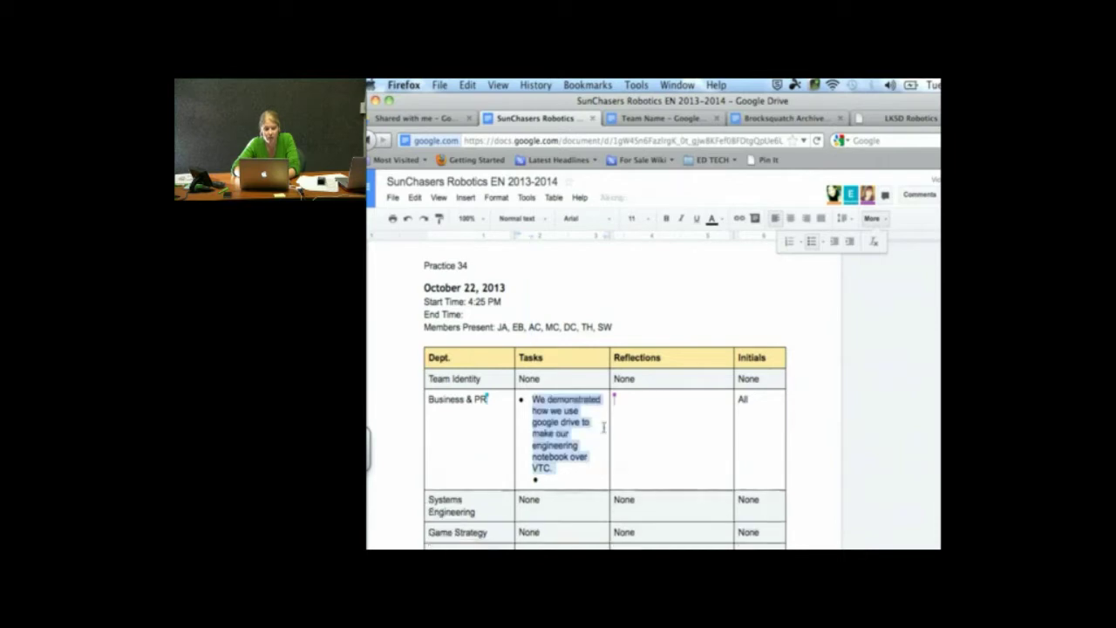
Delete the empty second bullet and undo the bullet formatting on the Tasks entry
left_click(593, 481)
key("BackSpace")
key("BackSpace")
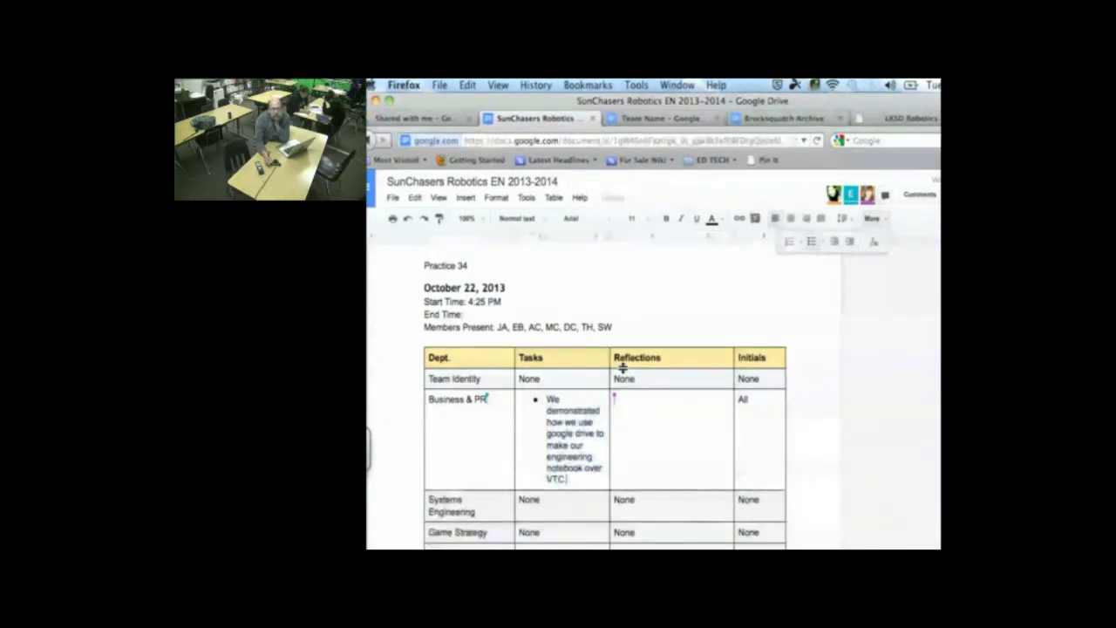
key("super+z")
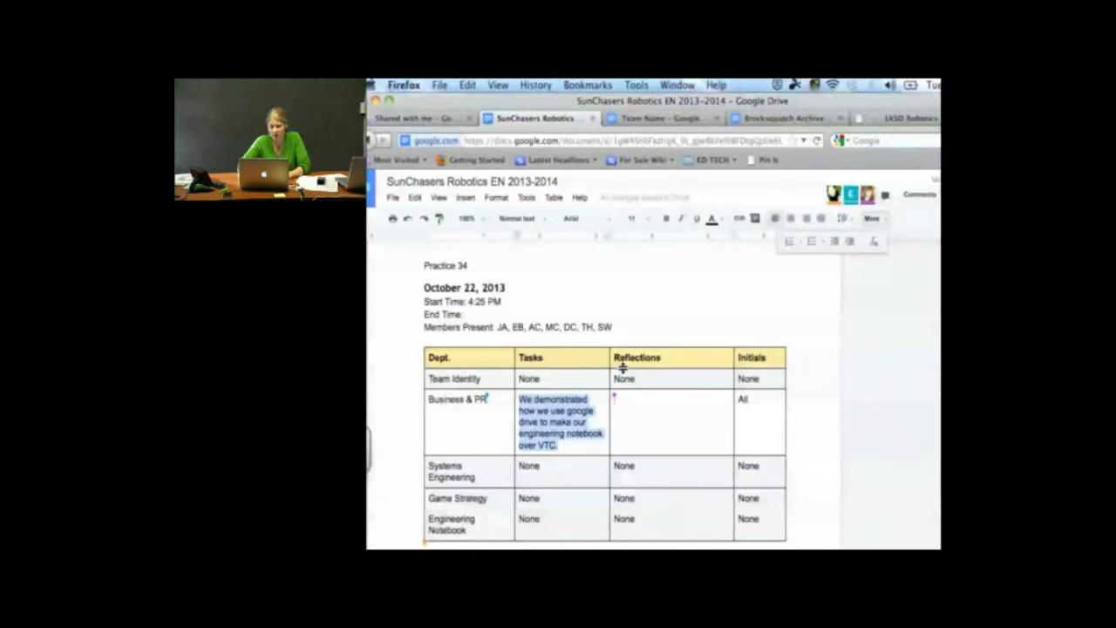
Drag the Firefox window left so the Share button comes into view
left_click(705, 290)
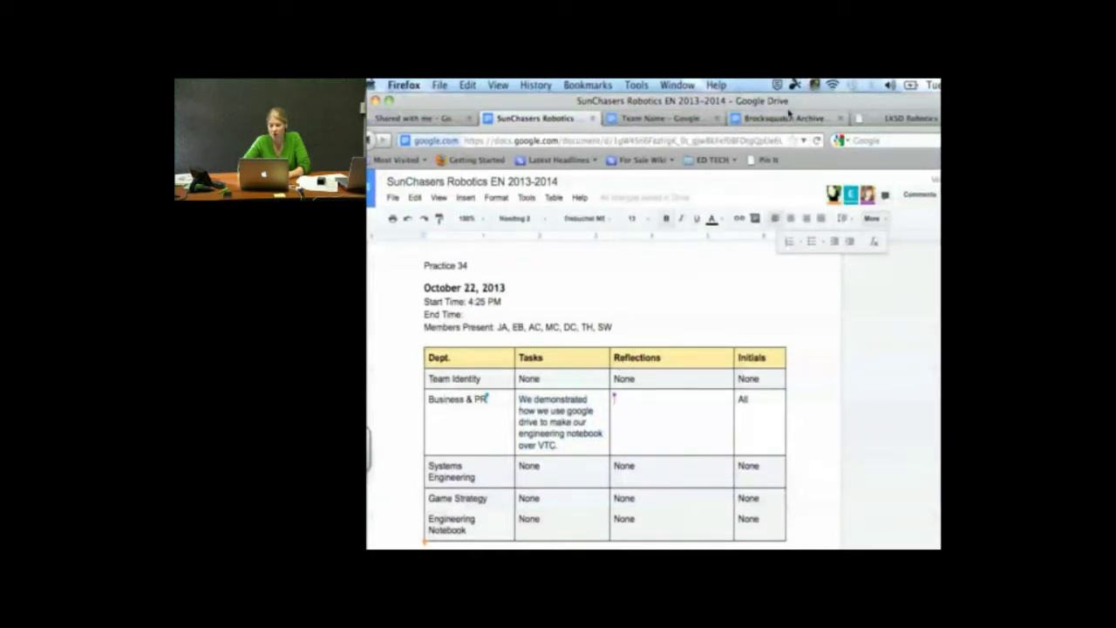
left_click_drag(791, 103, 744, 103)
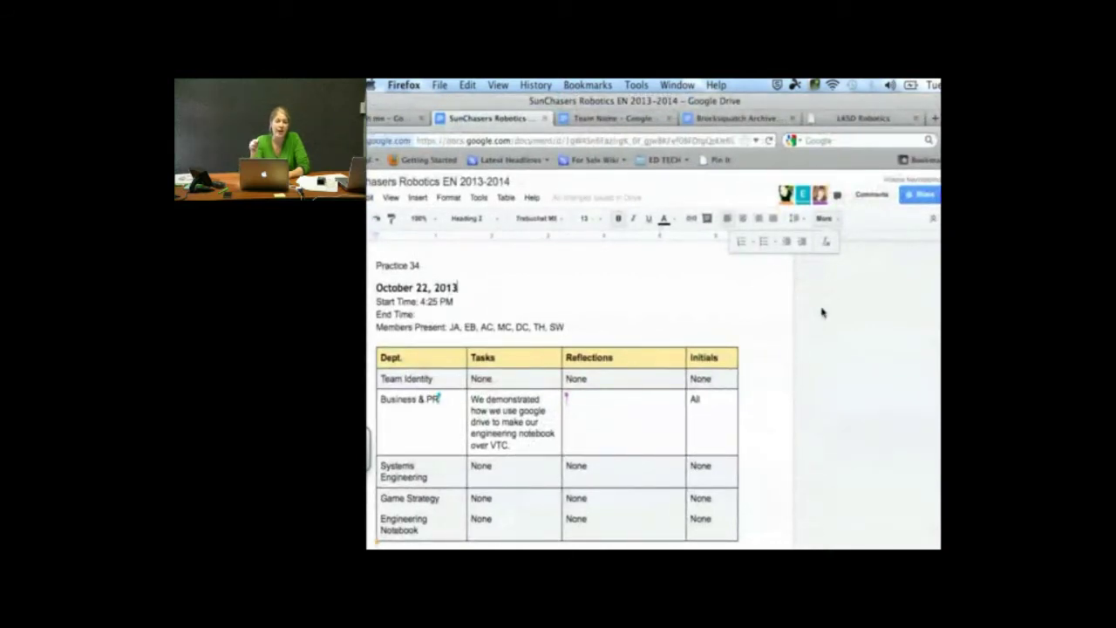
Open Share settings and the access-level dropdown for the third collaborator
left_click(911, 194)
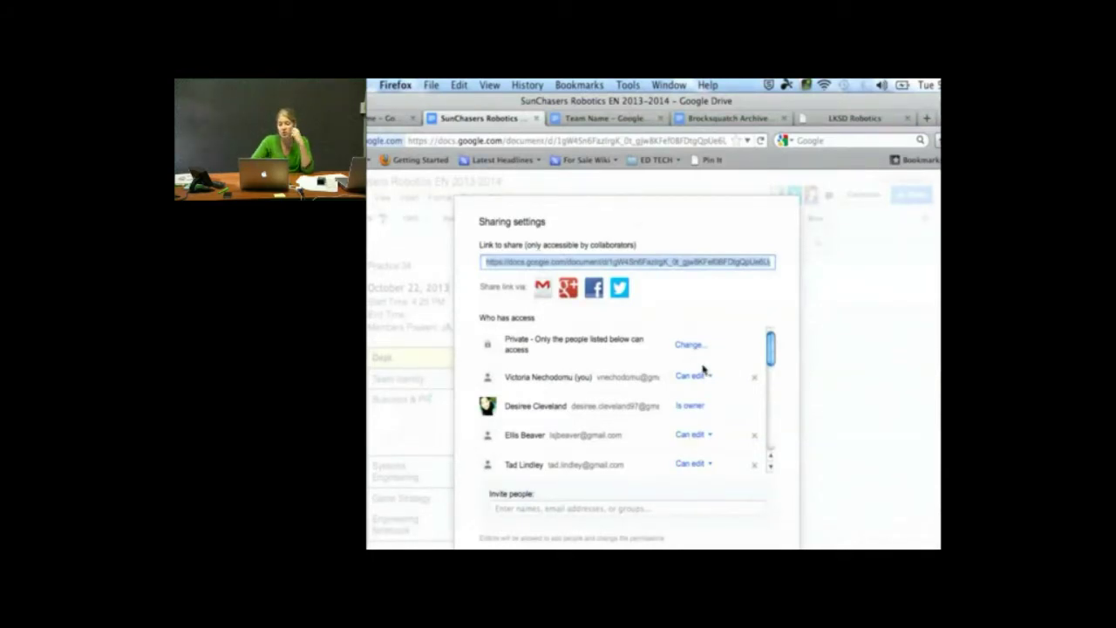
scroll(701, 416, "down", 2)
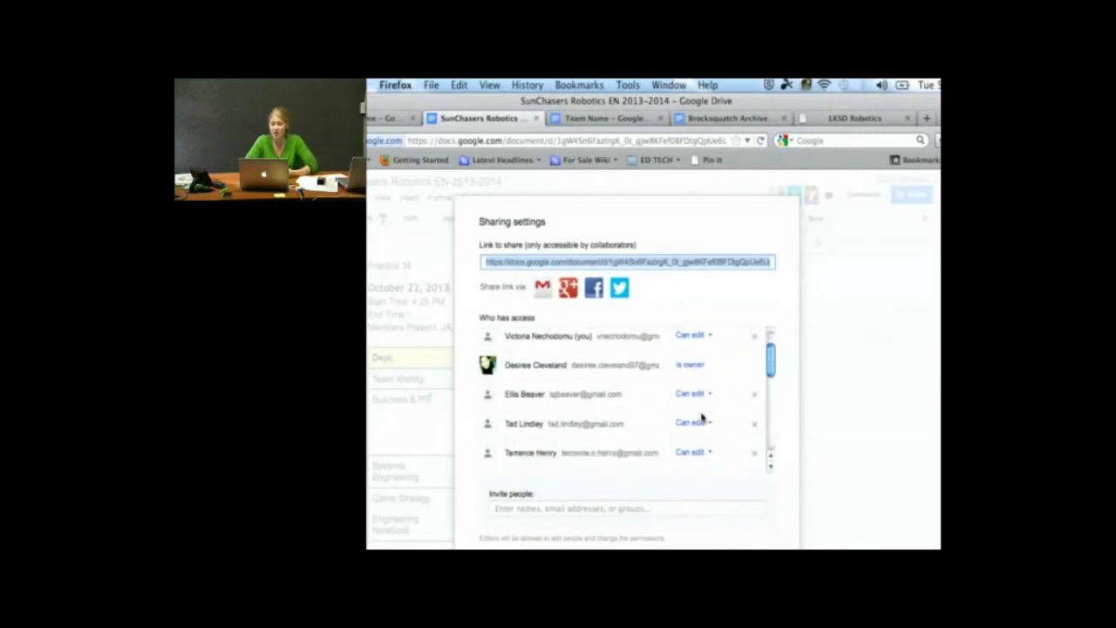
left_click(711, 394)
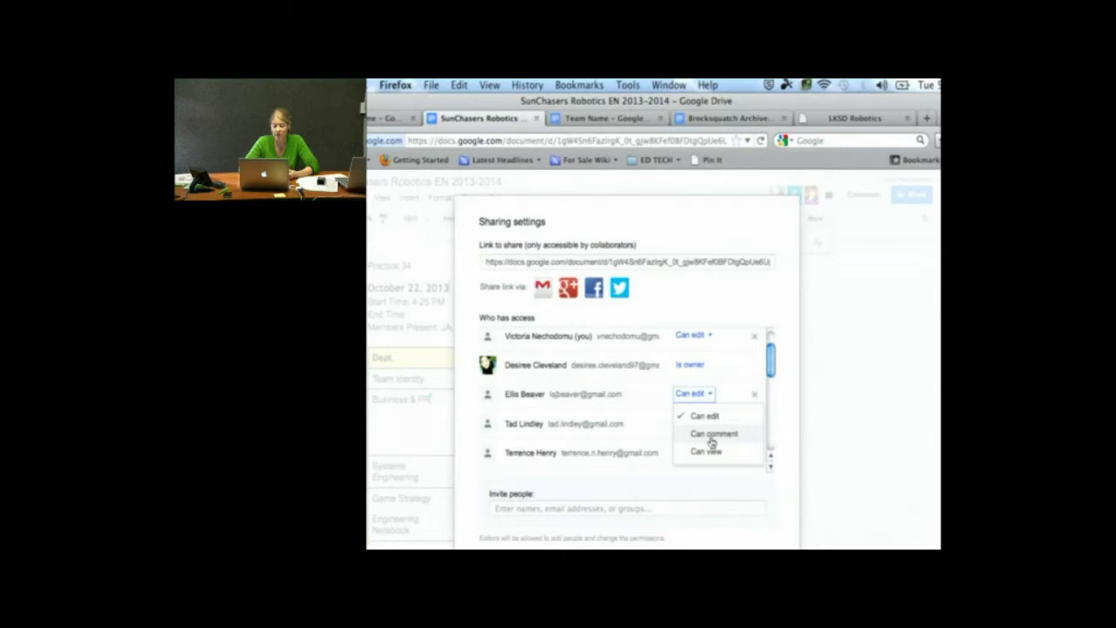
Switch the third collaborator to Can comment, then Can view, back to Can edit, and save changes
left_click(711, 434)
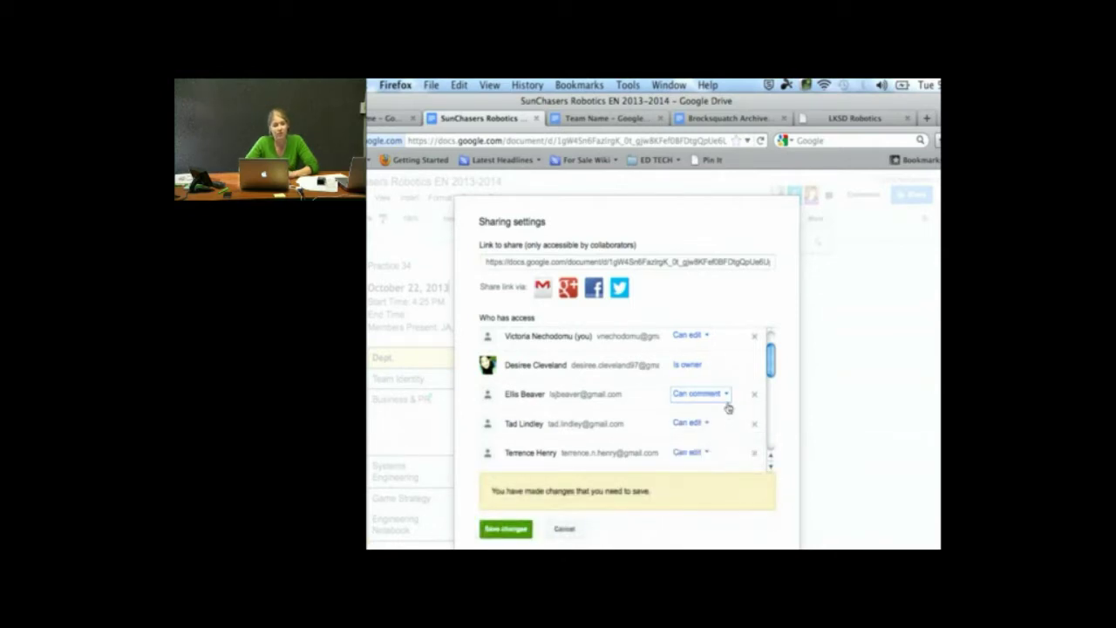
left_click(727, 408)
left_click(715, 462)
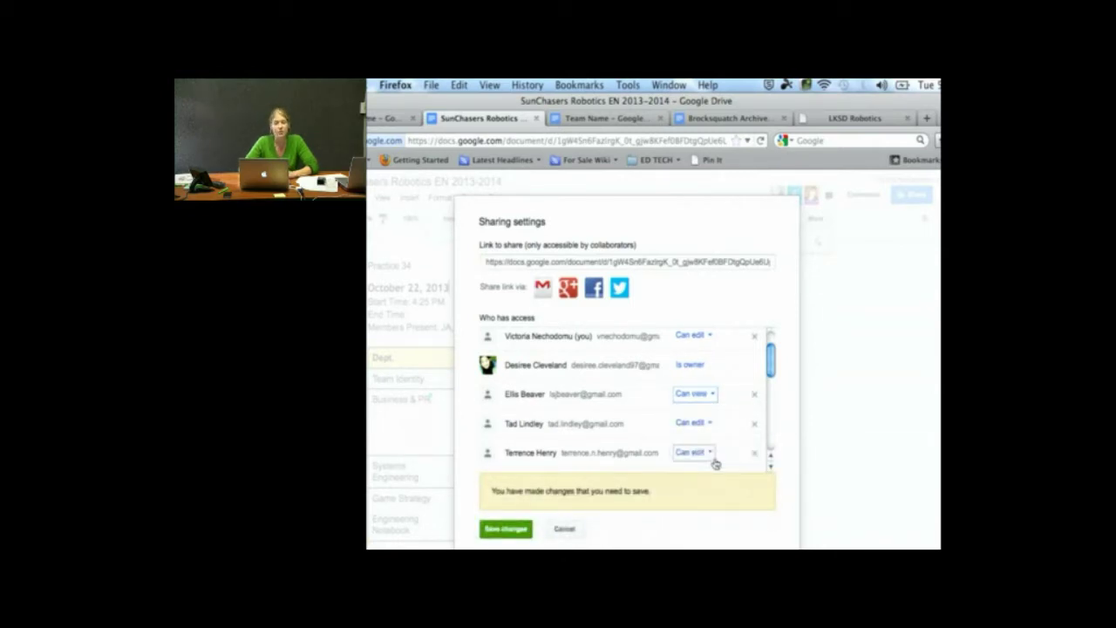
left_click(709, 393)
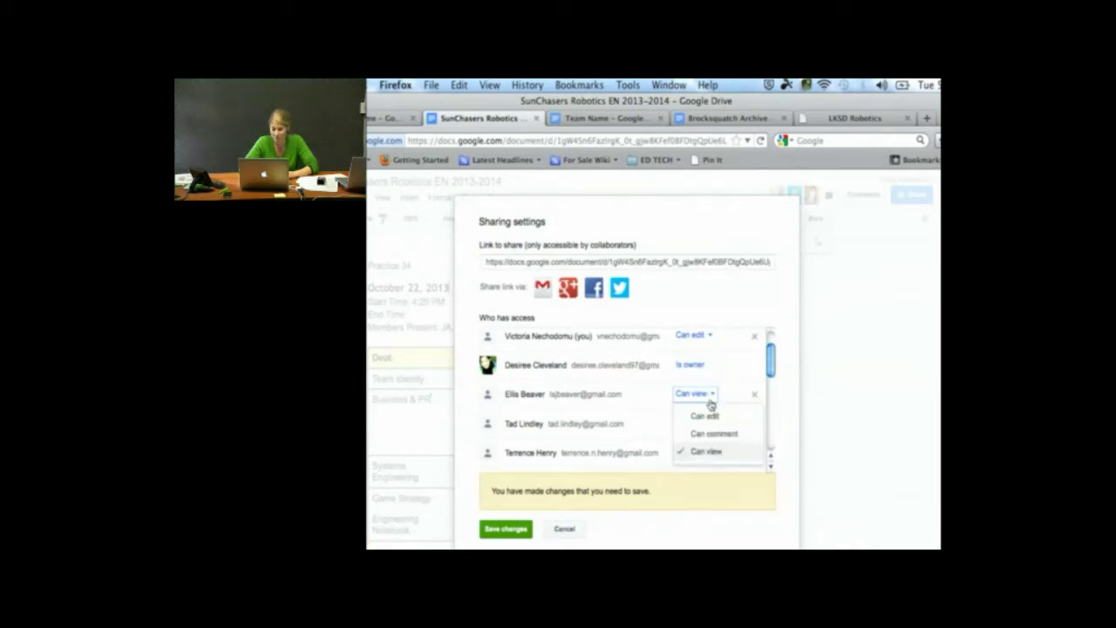
left_click(705, 417)
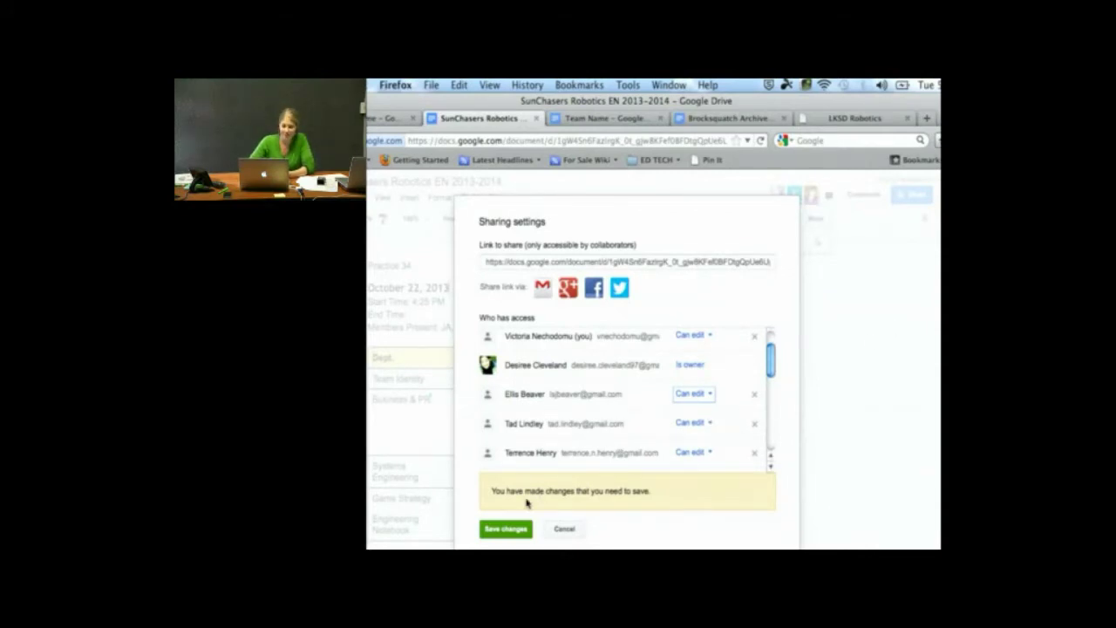
left_click(505, 529)
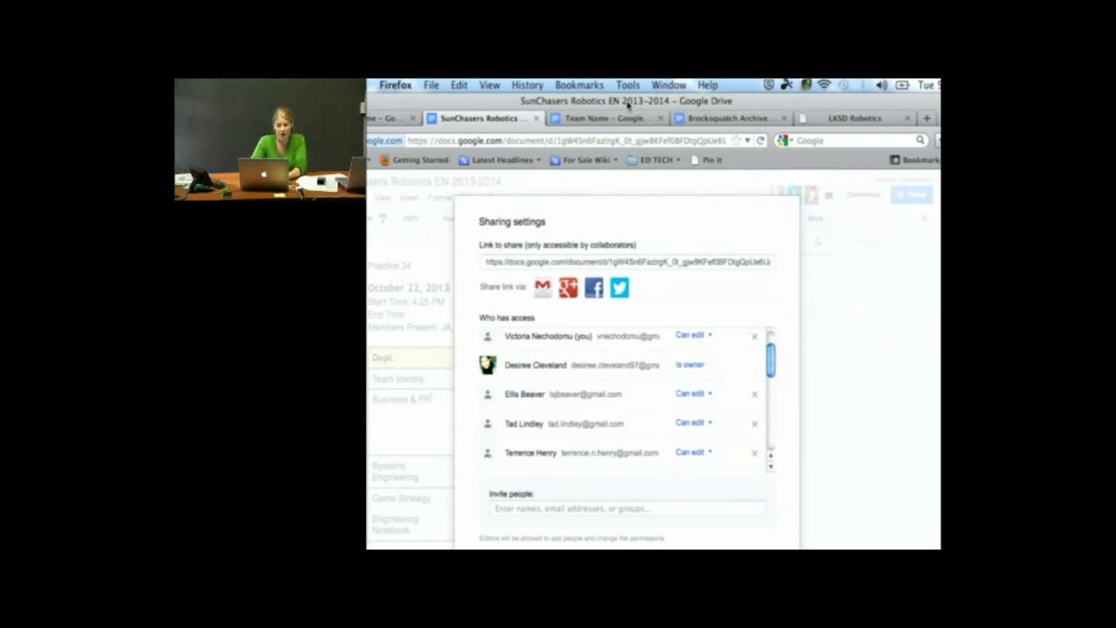
Zoom the browser out to fit the dialog, then click Done to close sharing settings
key("ctrl+minus")
key("ctrl+minus")
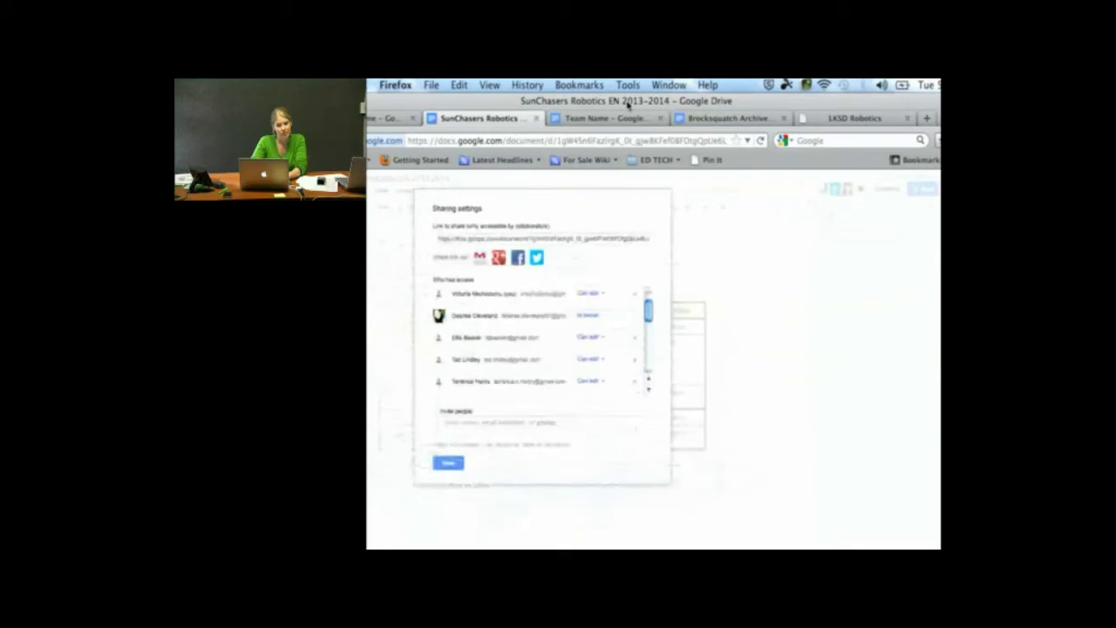
key("super+minus")
key("super+plus")
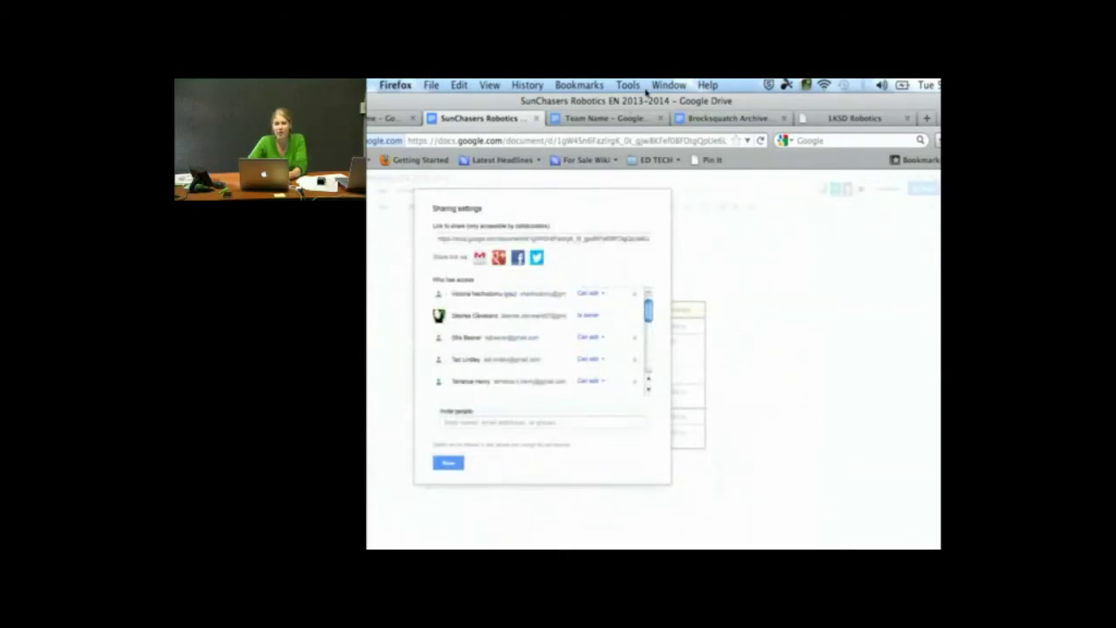
left_click(448, 463)
scroll(549, 460, "down", 1)
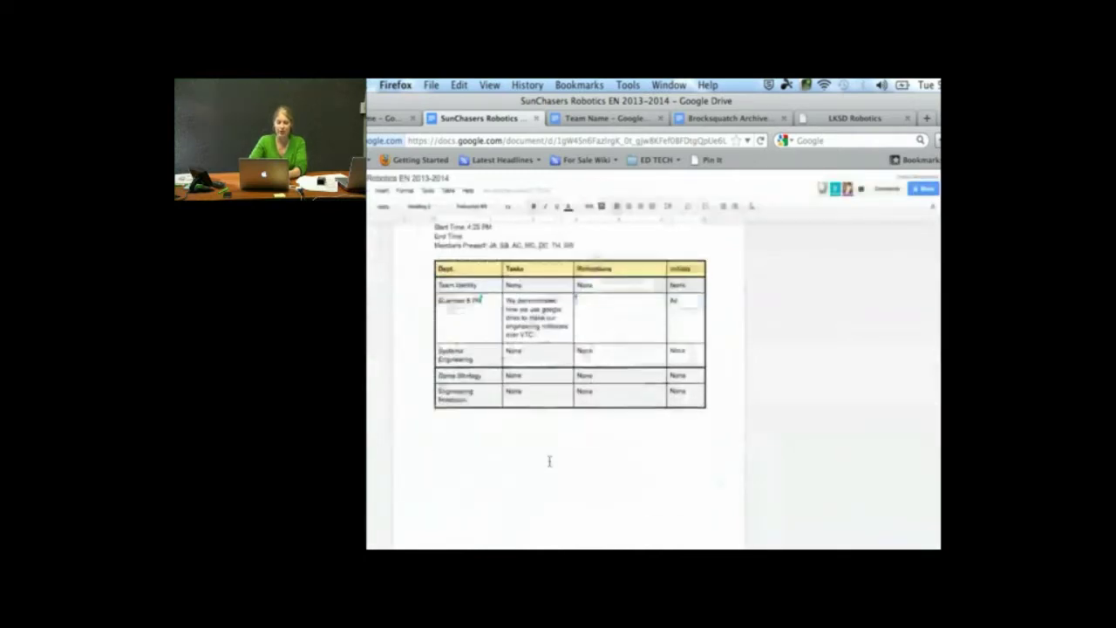
scroll(549, 460, "up", 5)
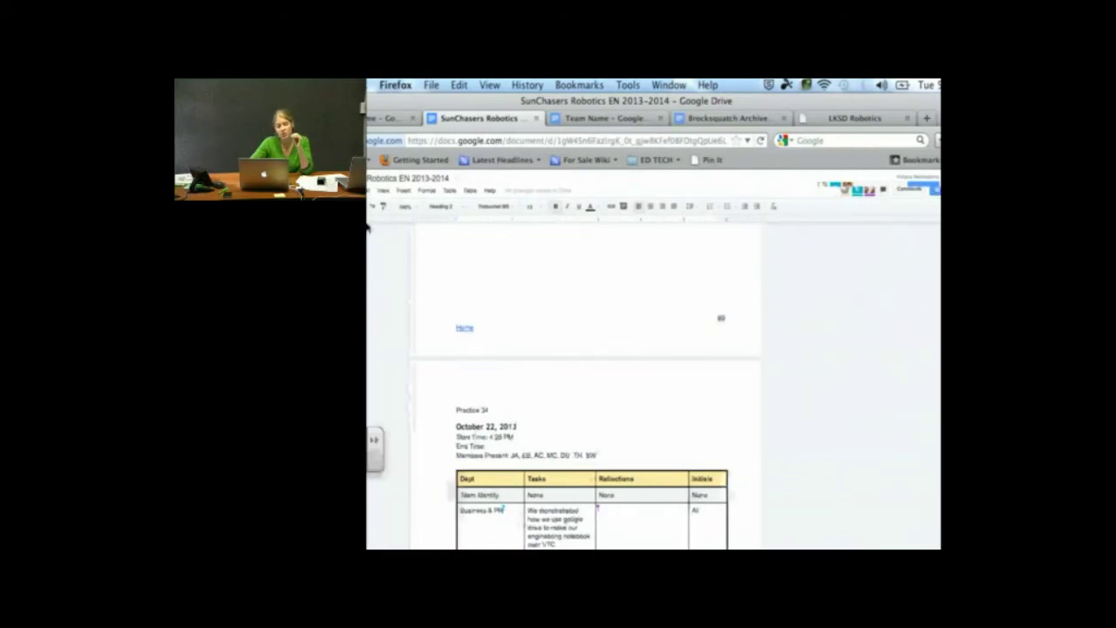
Choose File > See revision history for the notebook
left_click_drag(500, 100, 529, 99)
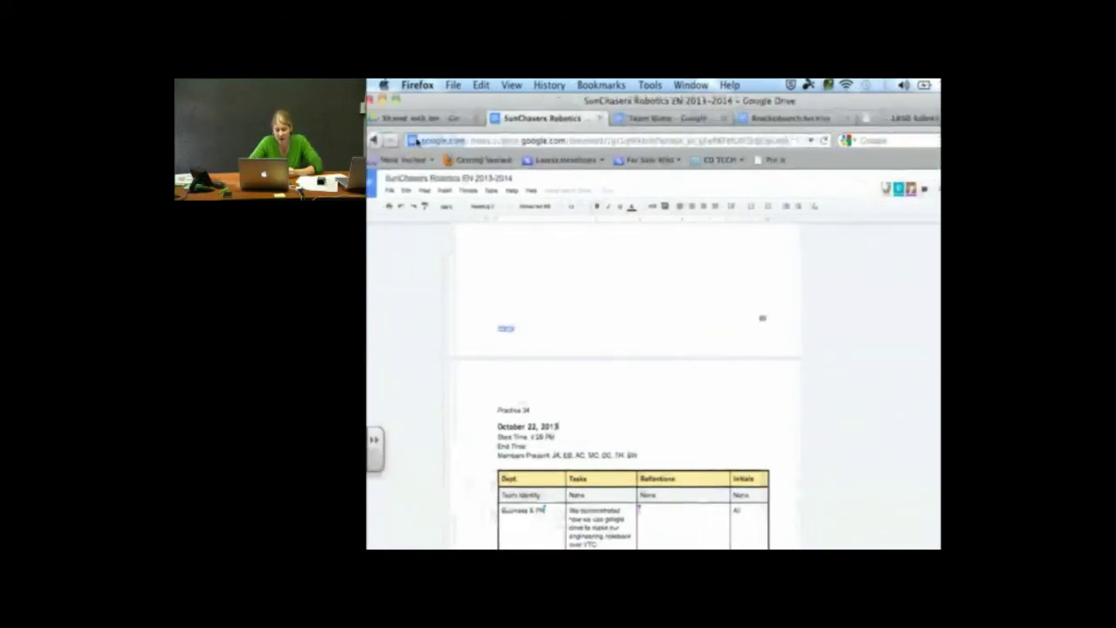
left_click(390, 192)
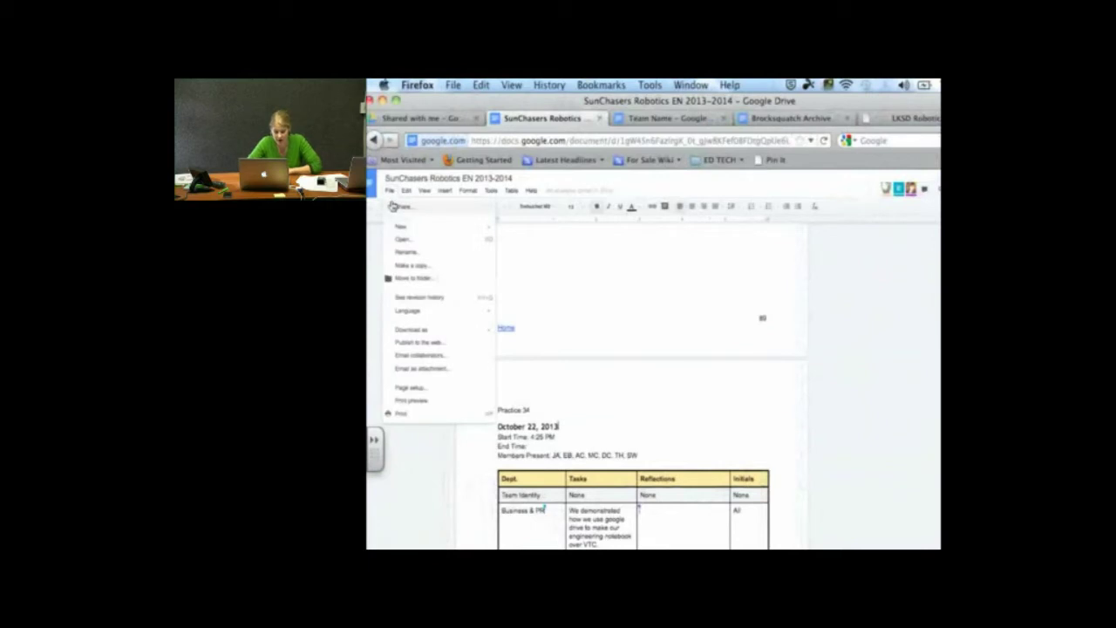
left_click(428, 300)
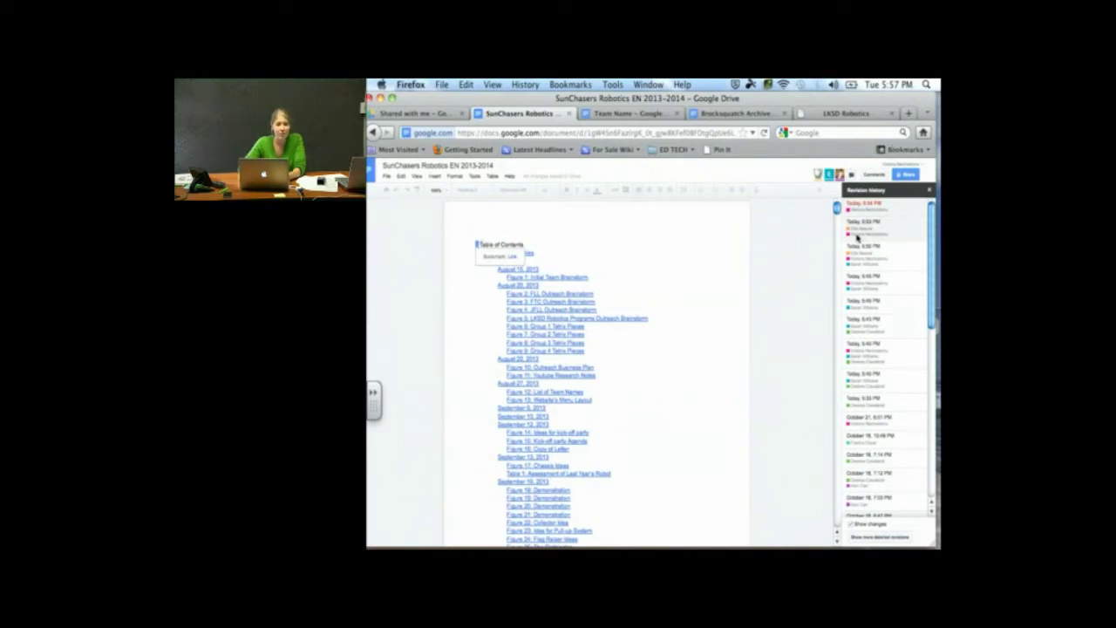
Preview the Today, 5:50 PM revision and scroll to its colour-coded department table
scroll(859, 237, "down", 1)
scroll(871, 233, "up", 1)
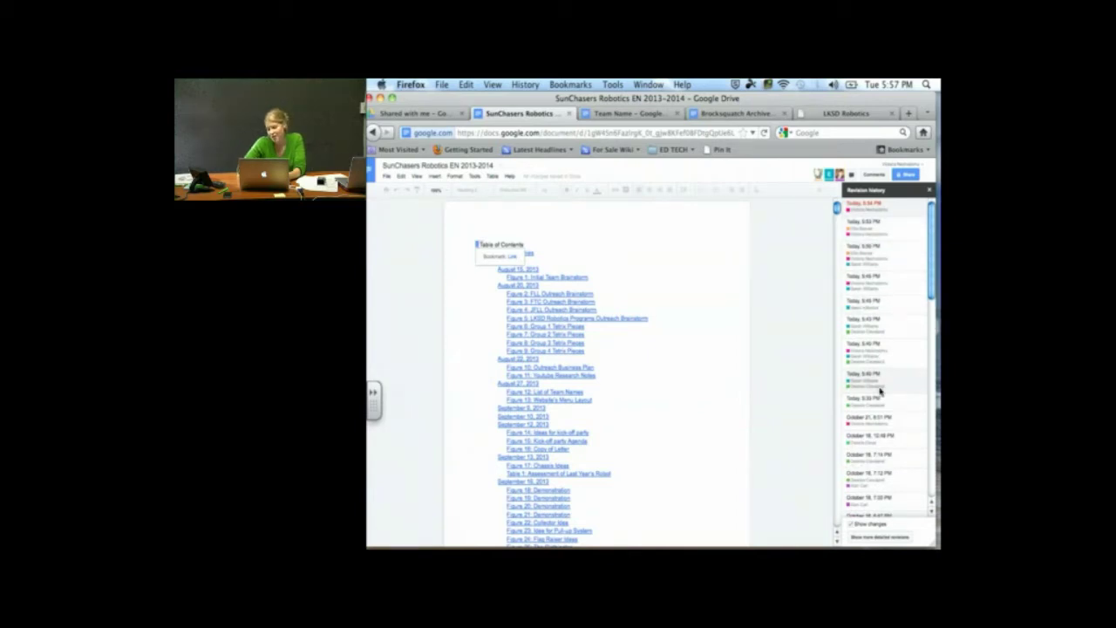
left_click(866, 262)
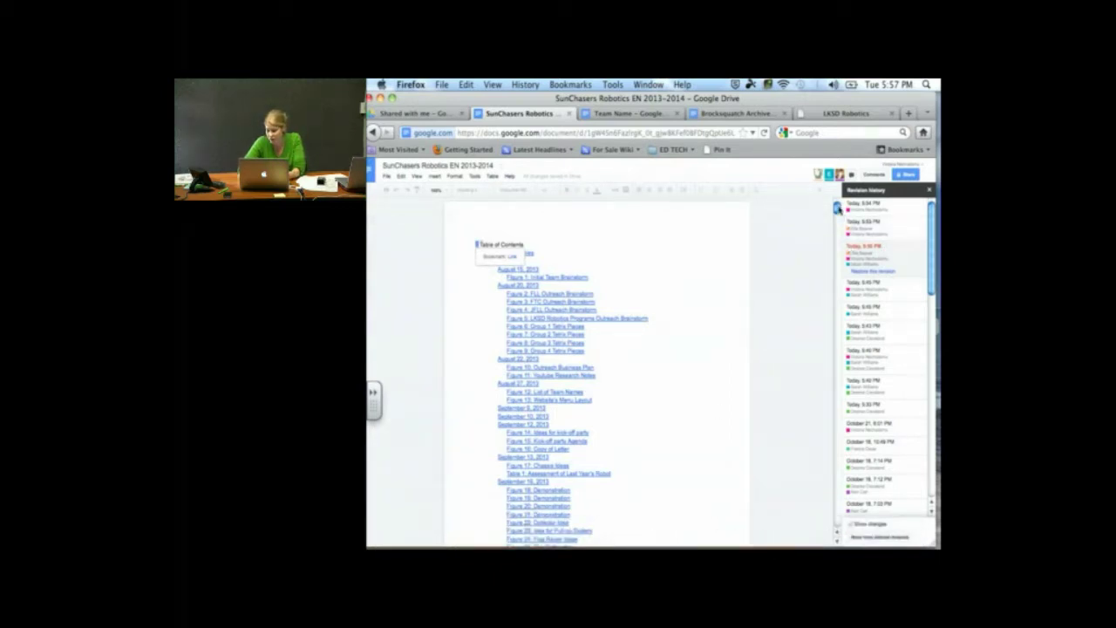
scroll(829, 473, "down", 20)
scroll(833, 493, "down", 15)
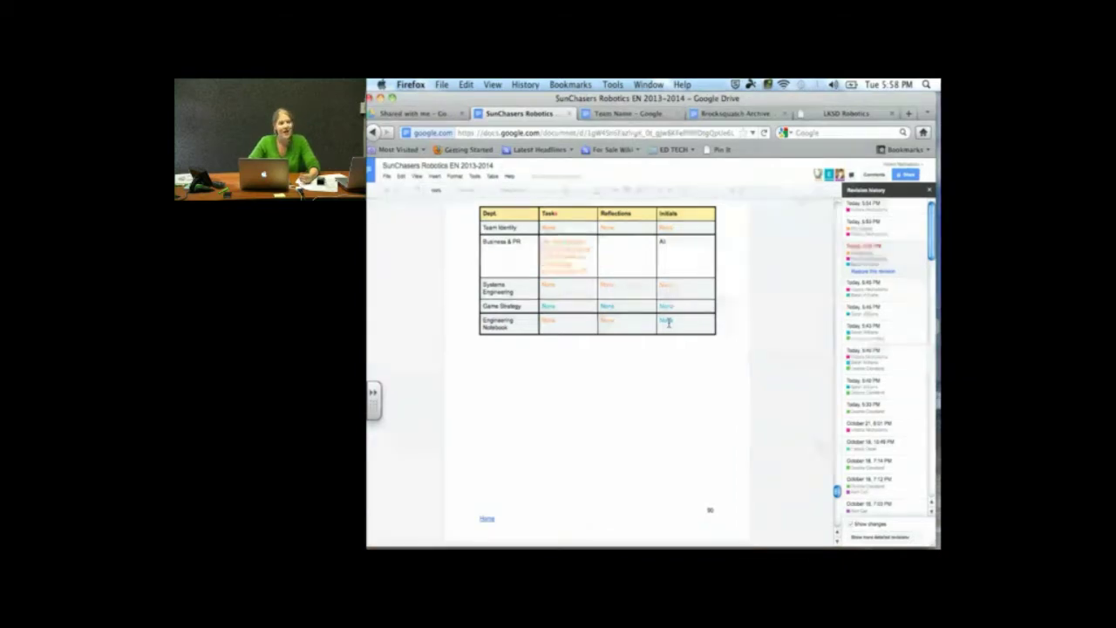
scroll(649, 353, "down", 1)
scroll(650, 353, "up", 3)
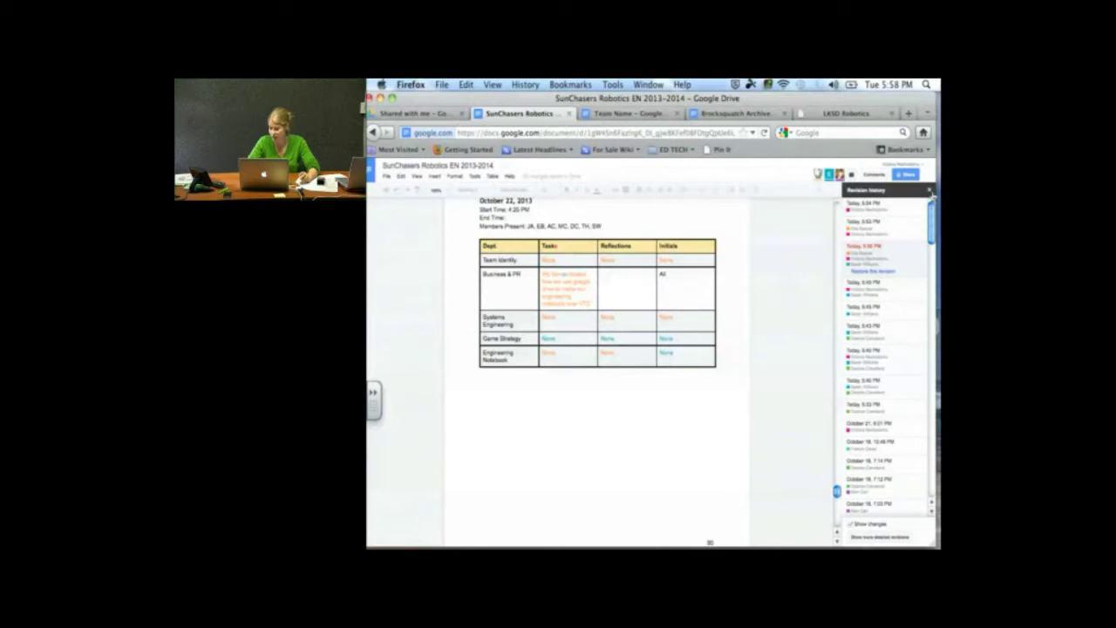
Close the Revision history panel and bring the Keynote presentation to the front
left_click(929, 189)
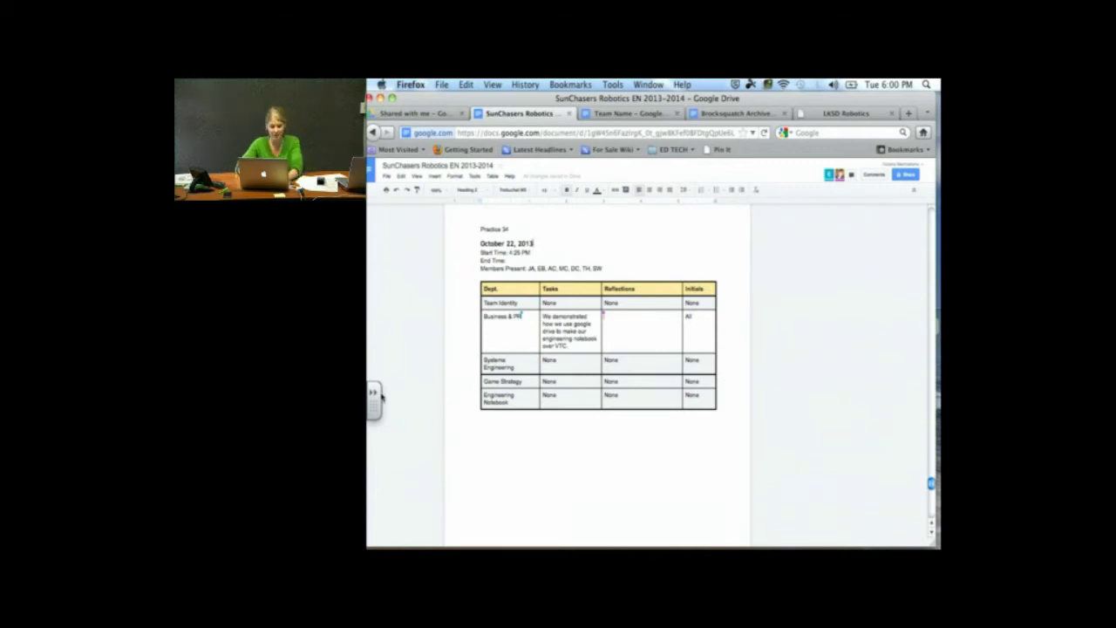
scroll(496, 421, "down", 5)
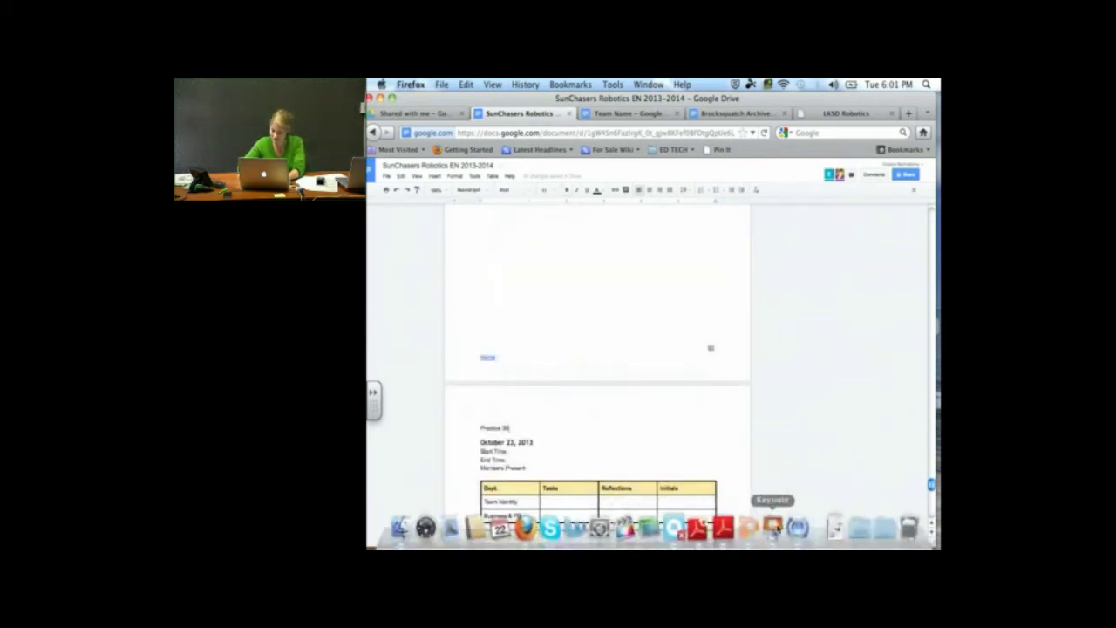
left_click(773, 527)
Add a new slide at the end of the presentation titled 'ASSIGNMENT'
left_click(445, 84)
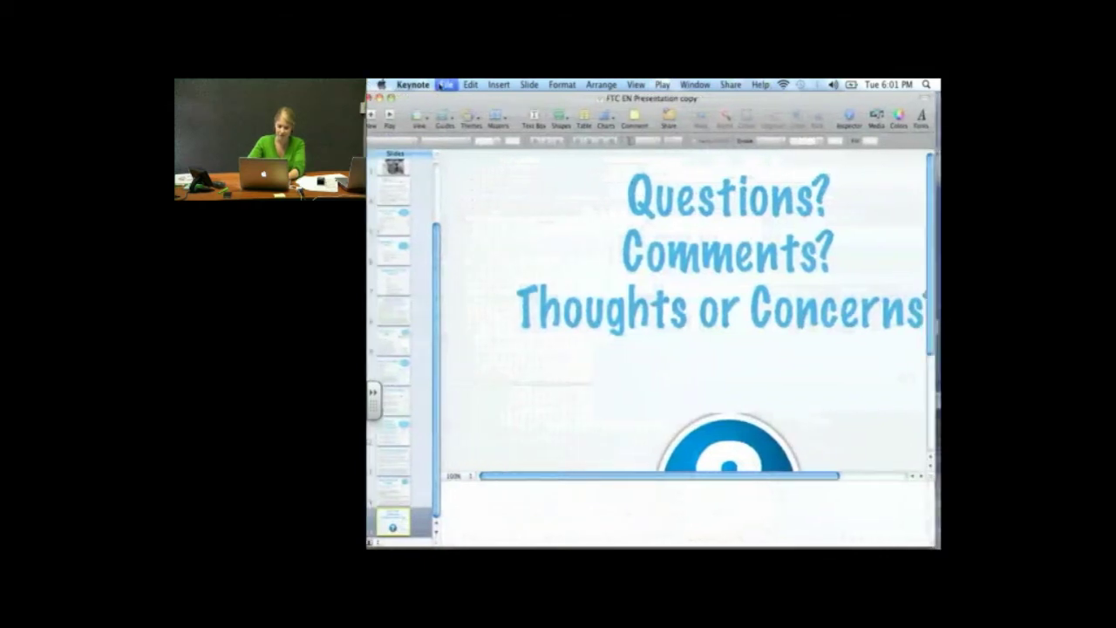
left_click(489, 321)
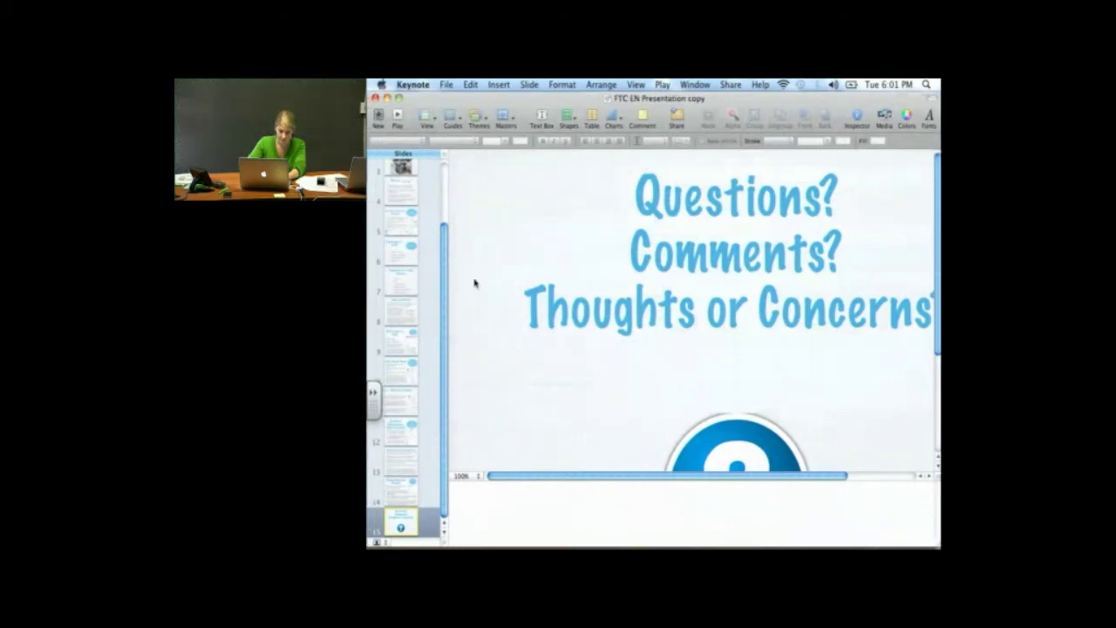
left_click(656, 237)
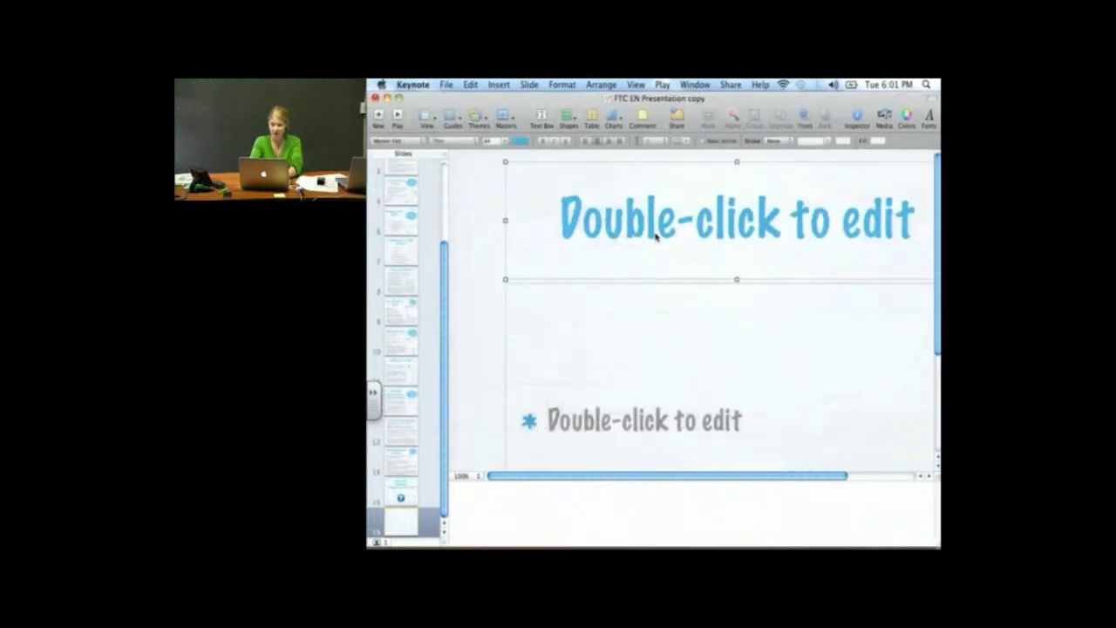
double_click(656, 236)
type("AS")
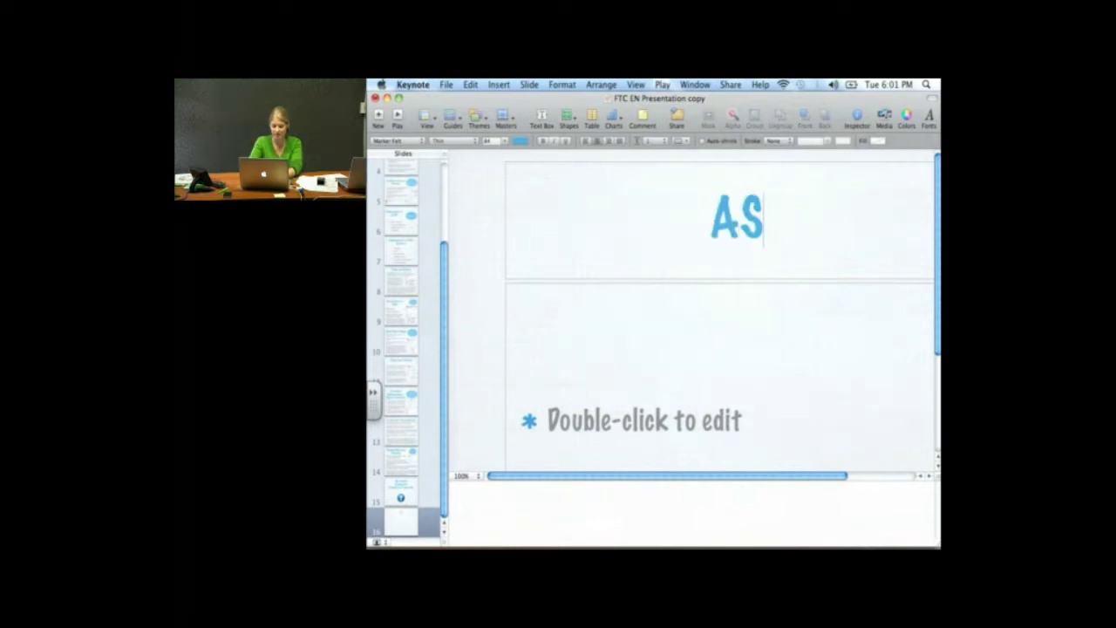
type("SIGNMENT")
Fill the slide body with bullets 'CREATE A GOOGLE DOC' and one about sharing it with a named person
double_click(657, 392)
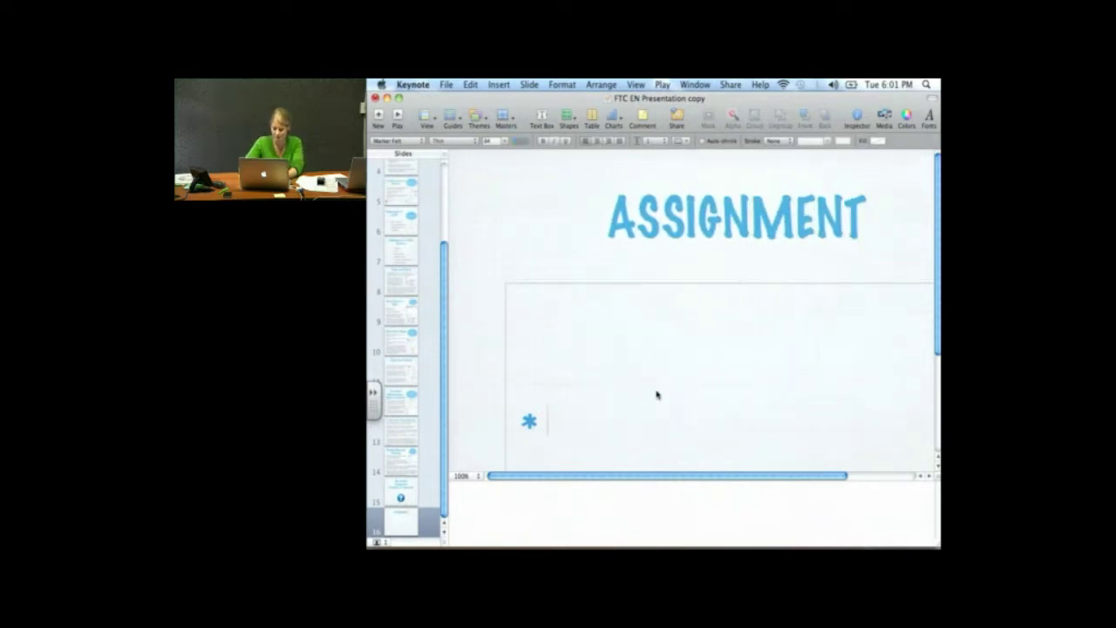
type("CREATE A GOO")
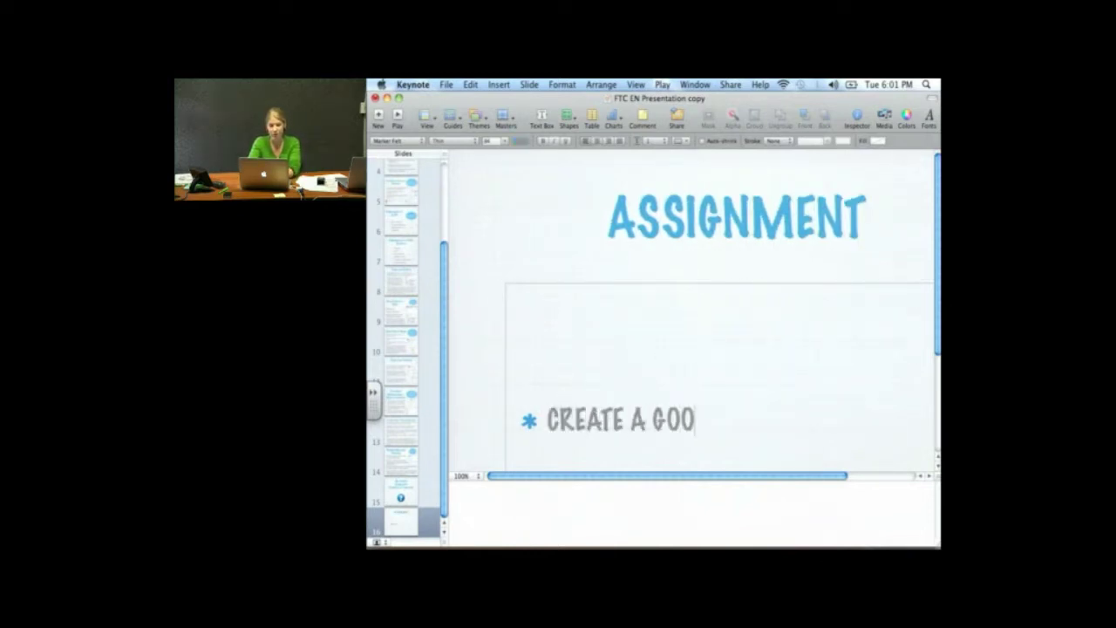
type("GLE DOC")
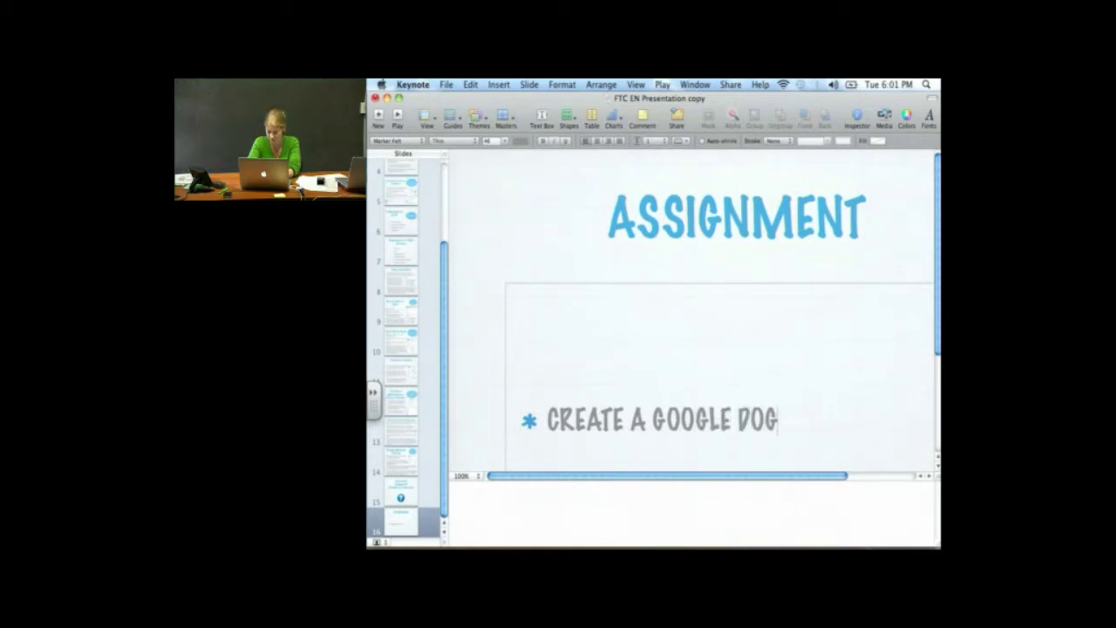
key("Return")
type("SHARE IT WITH")
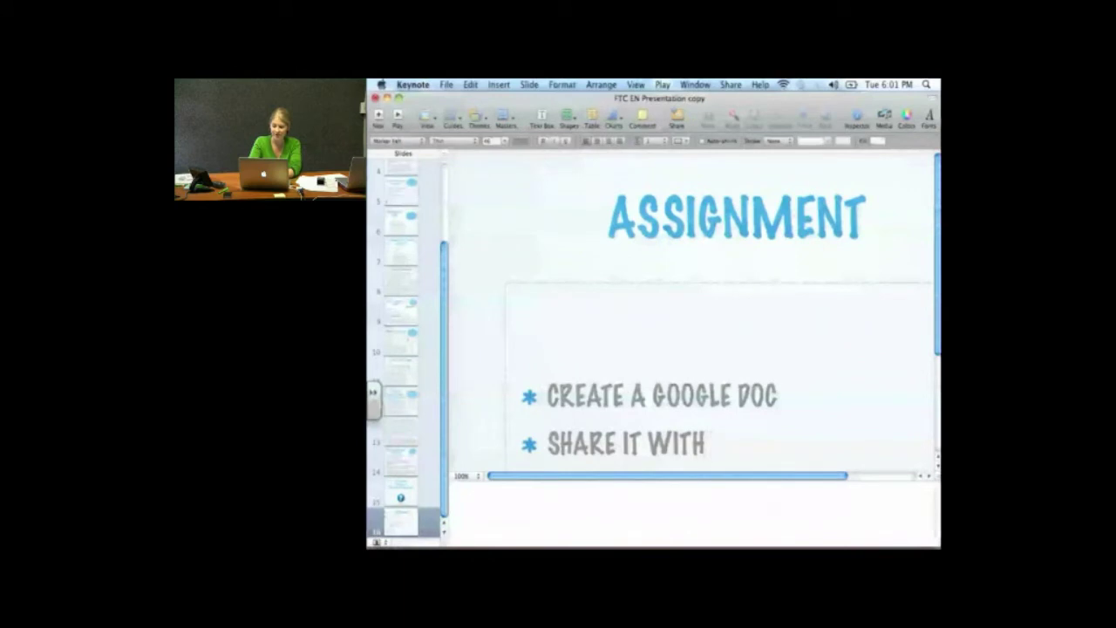
type(" VICKI")
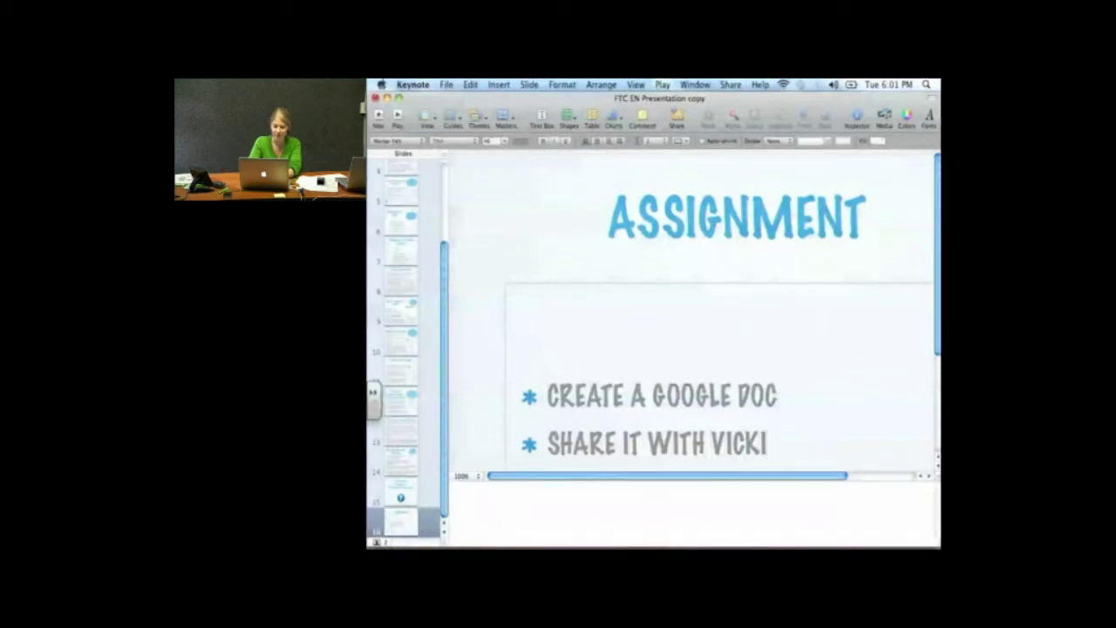
key("Return")
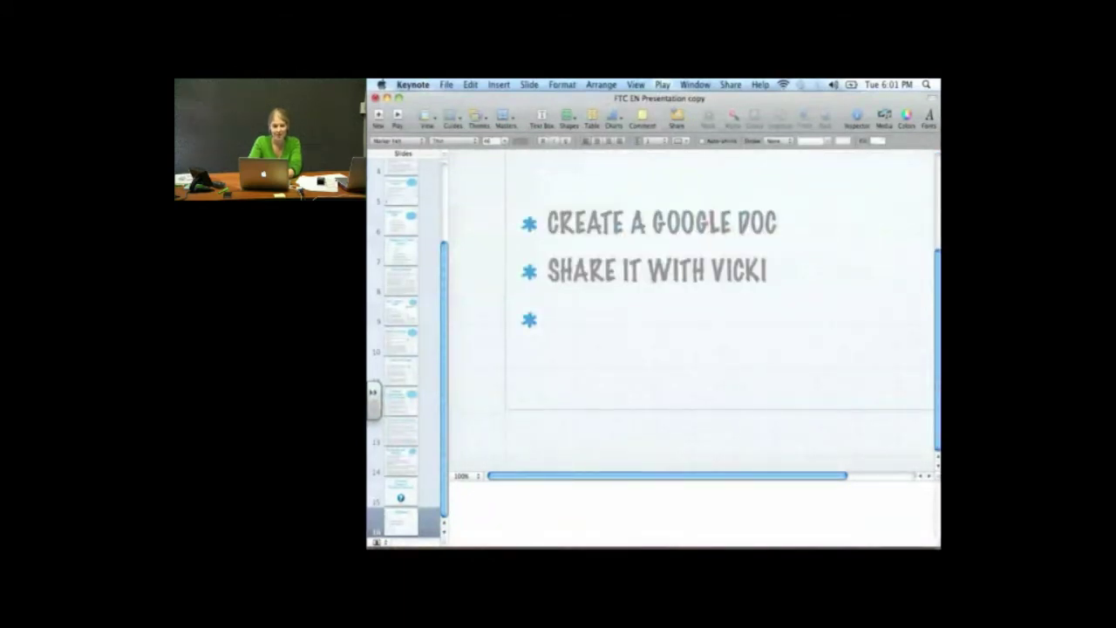
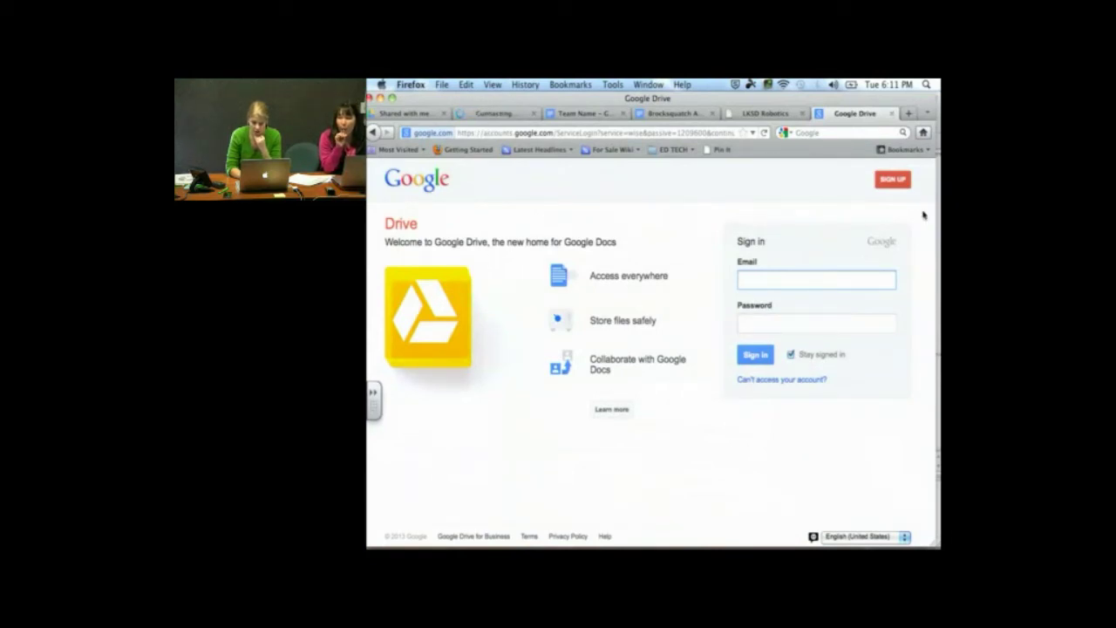
Start a new Google account sign-up and look over the empty Create your Google Account form
left_click(903, 187)
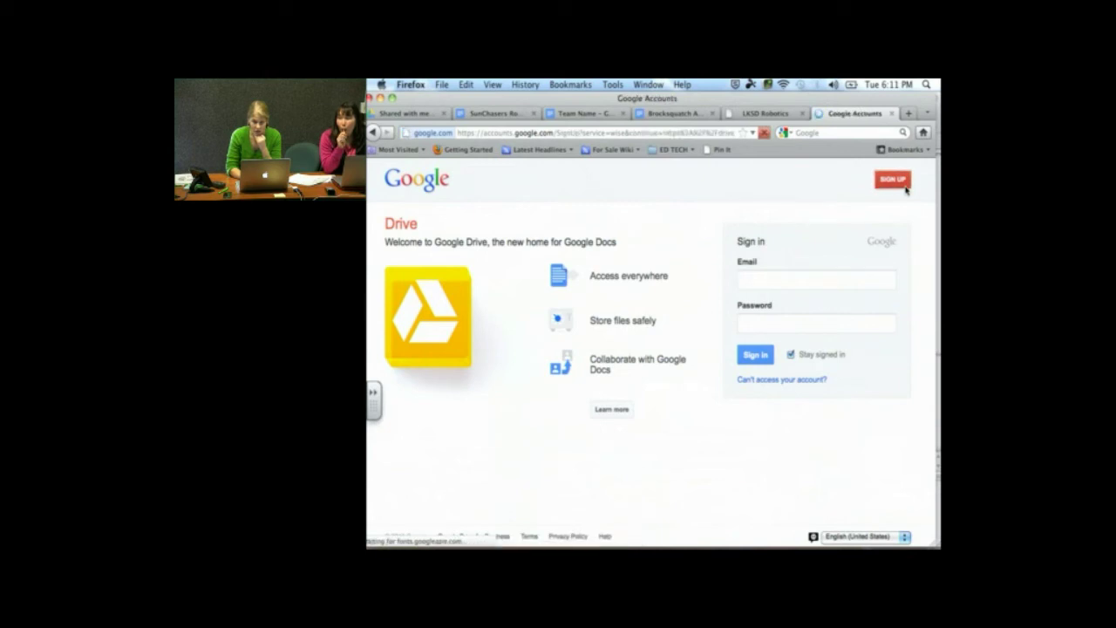
scroll(905, 190, "down", 3)
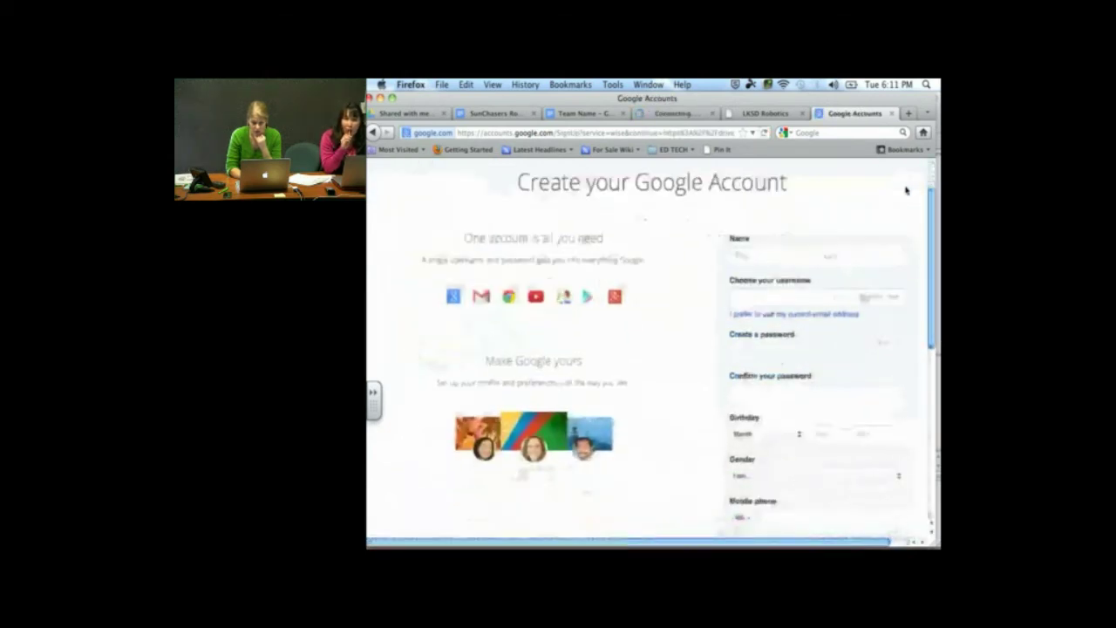
scroll(905, 190, "up", 2)
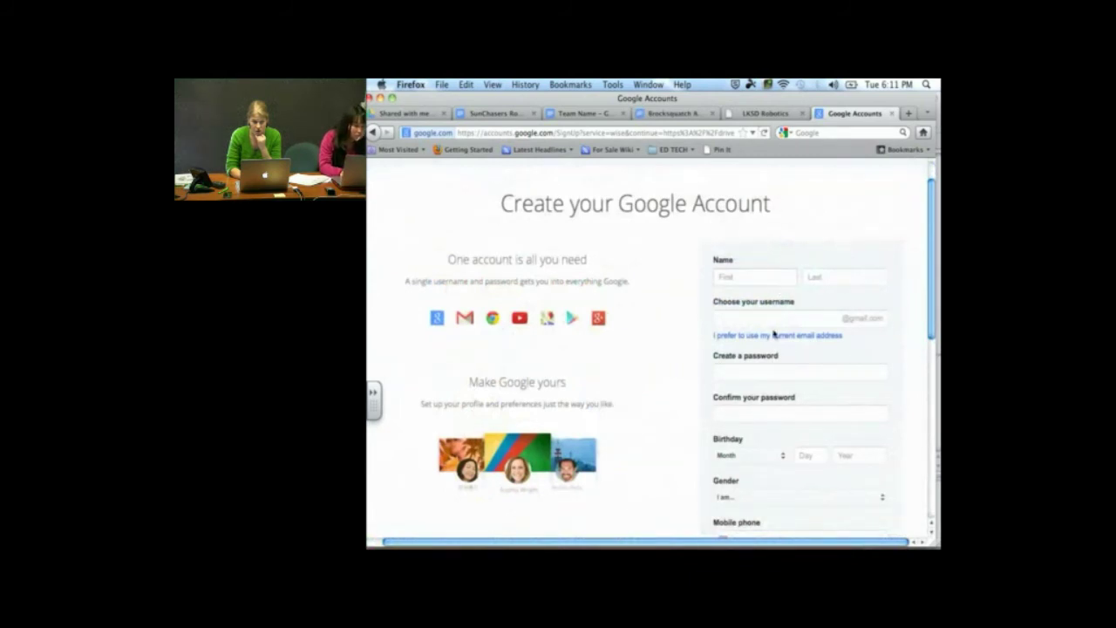
scroll(772, 343, "down", 1)
scroll(772, 343, "down", 3)
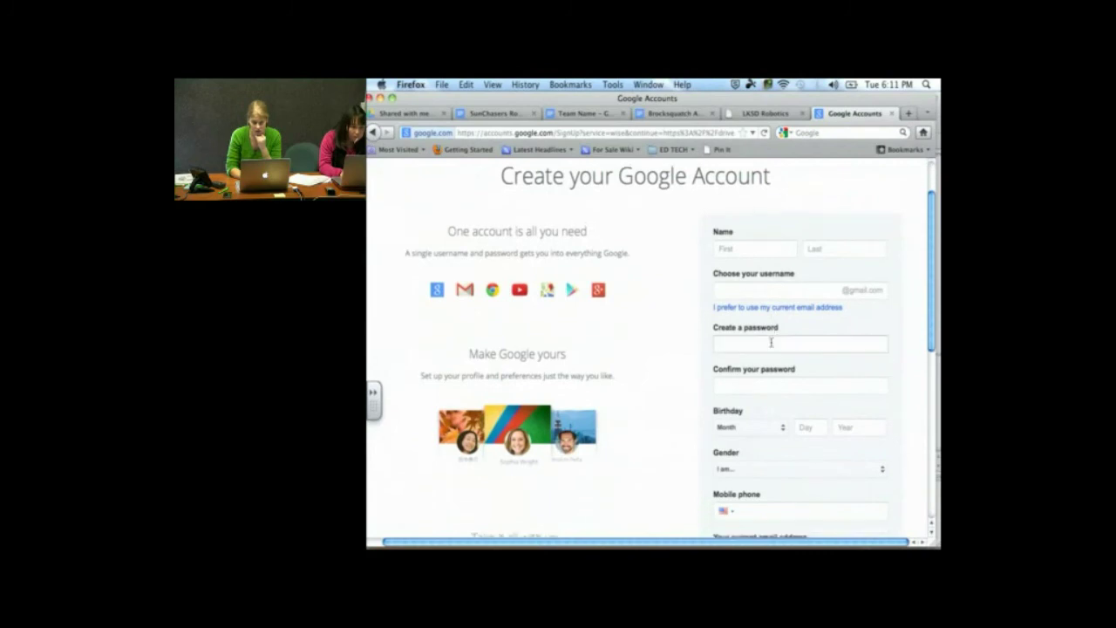
scroll(772, 343, "up", 3)
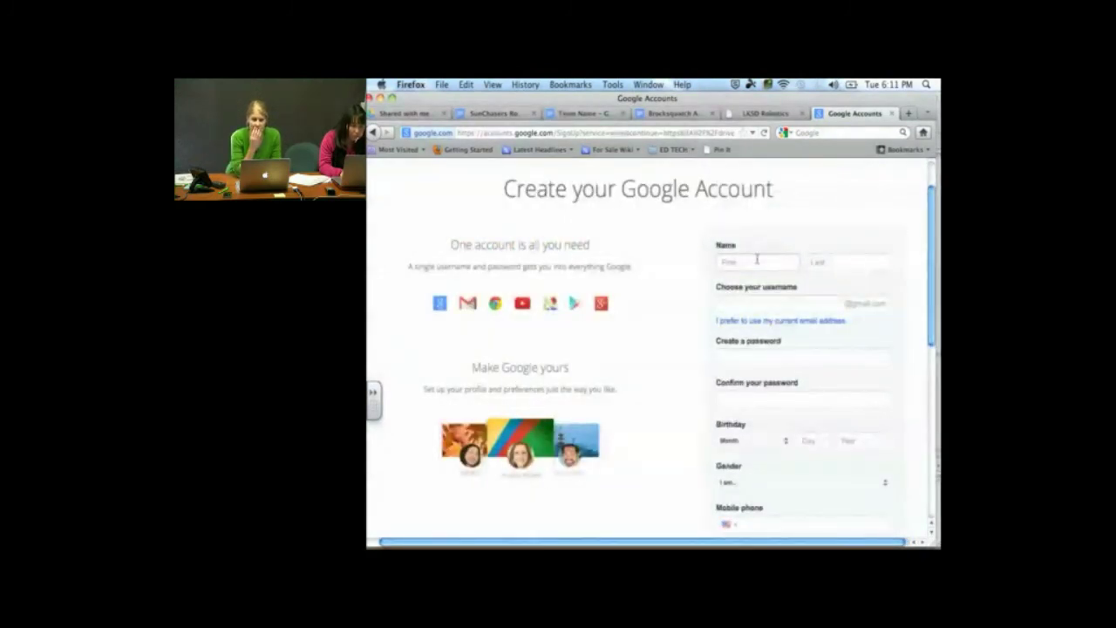
Enter the account holder's first name, last name and chosen username
left_click(757, 259)
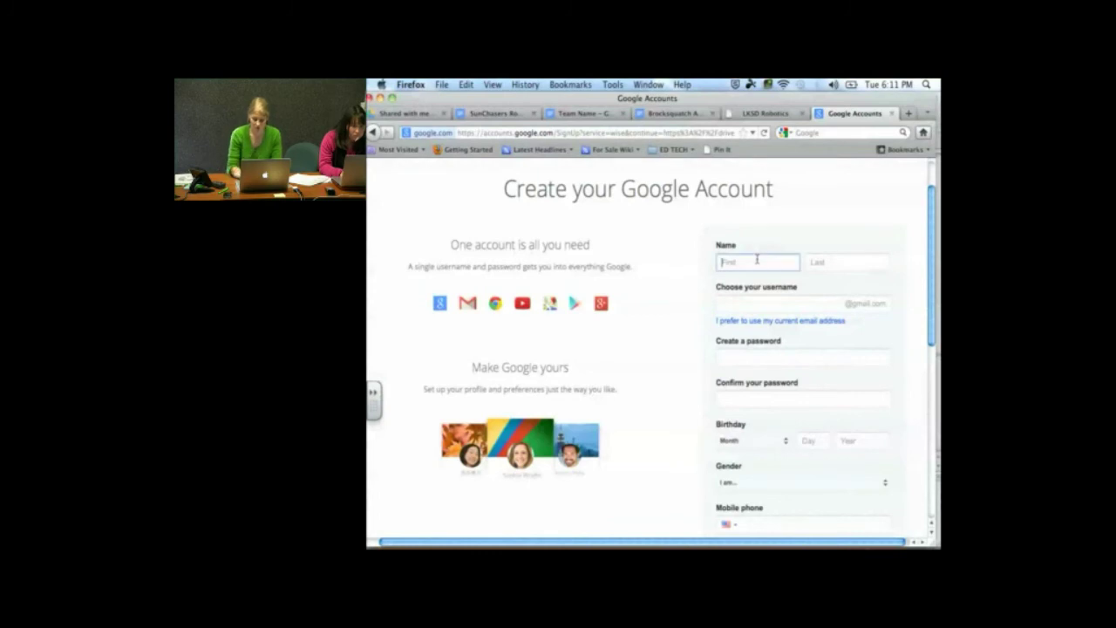
key("Tab")
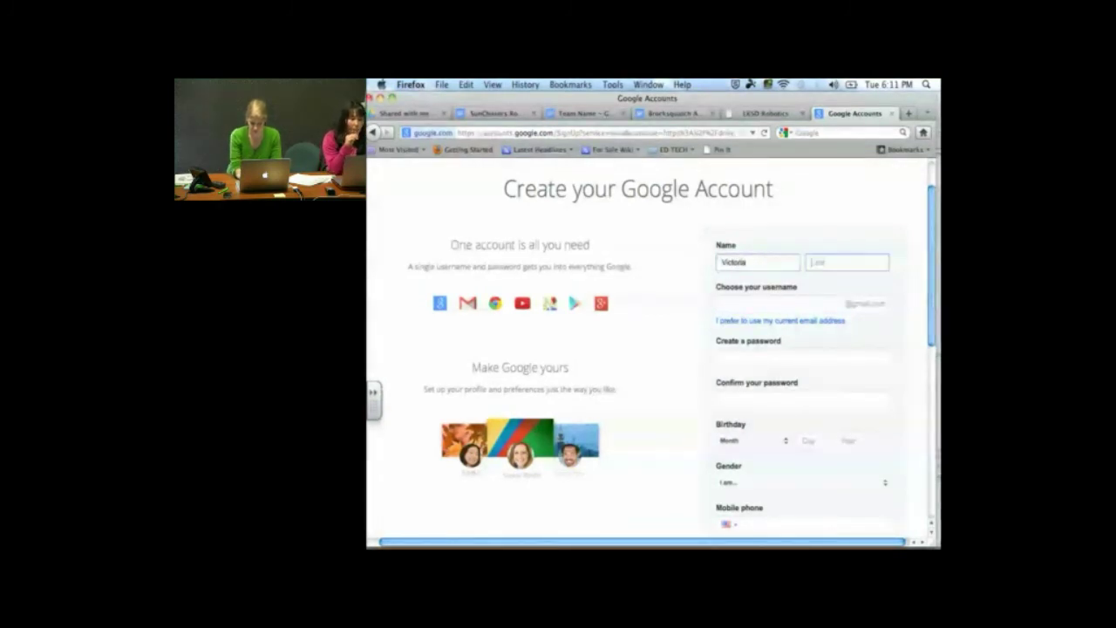
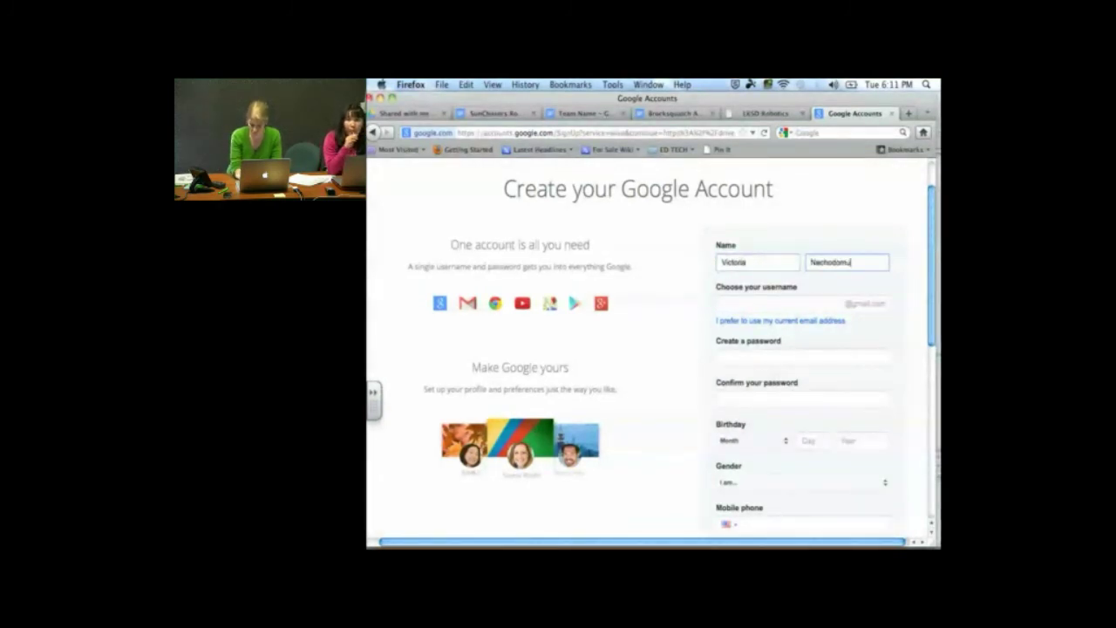
key("Tab")
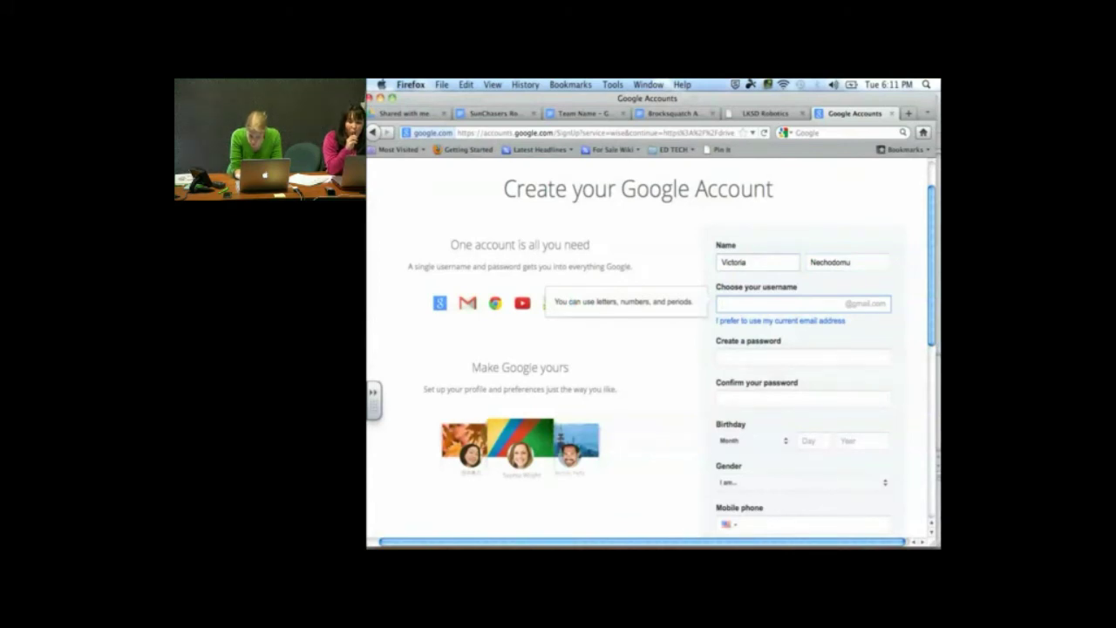
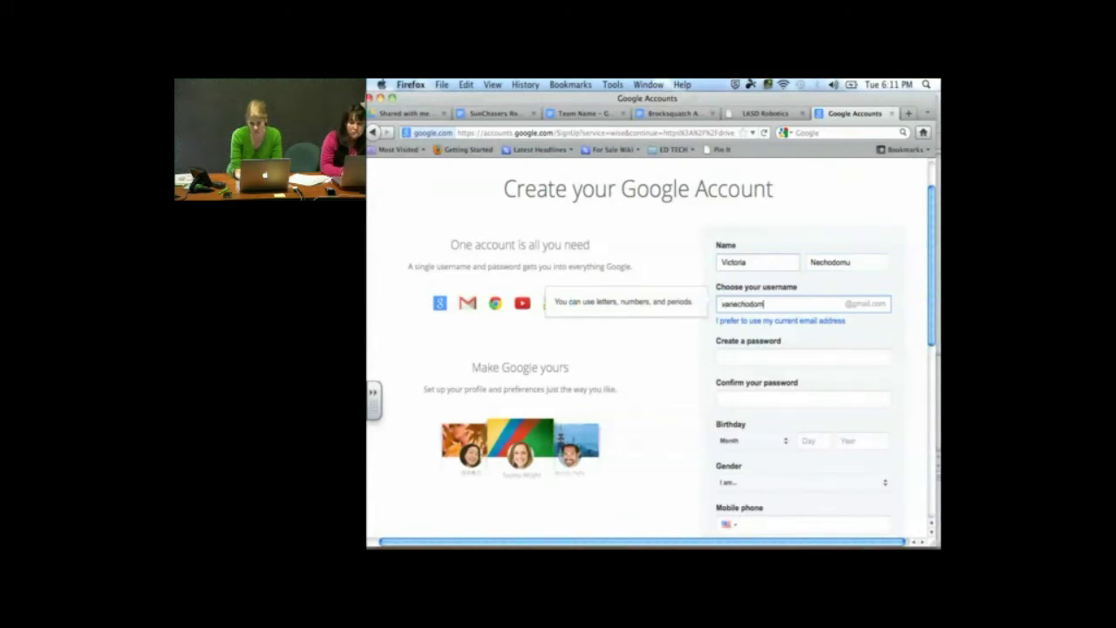
Type the account password and move to the Confirm password field
key("Tab")
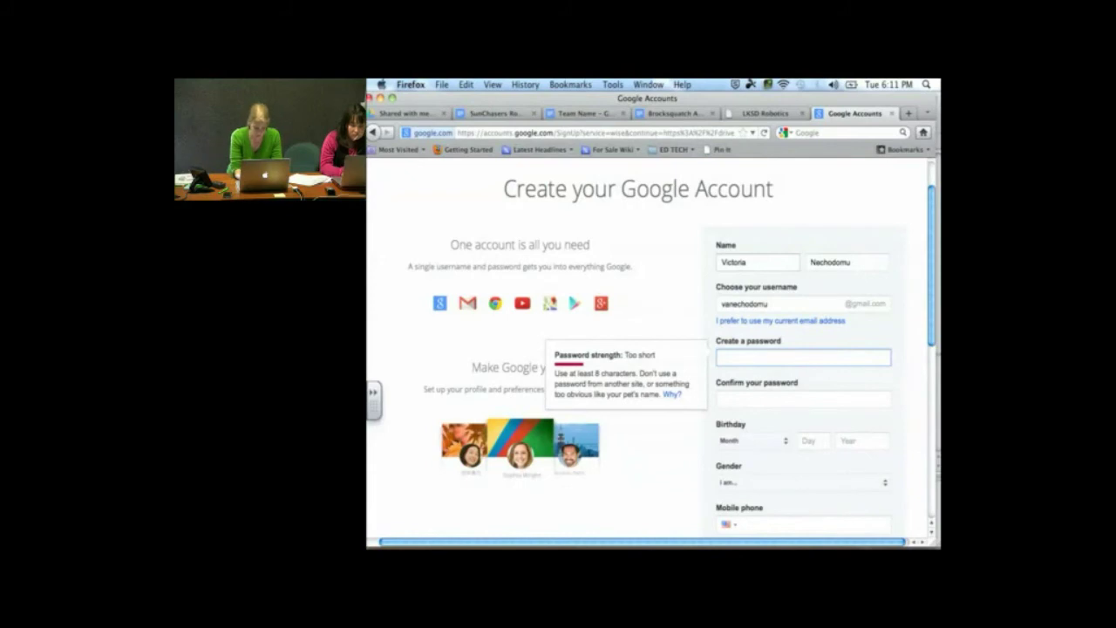
type("••••••")
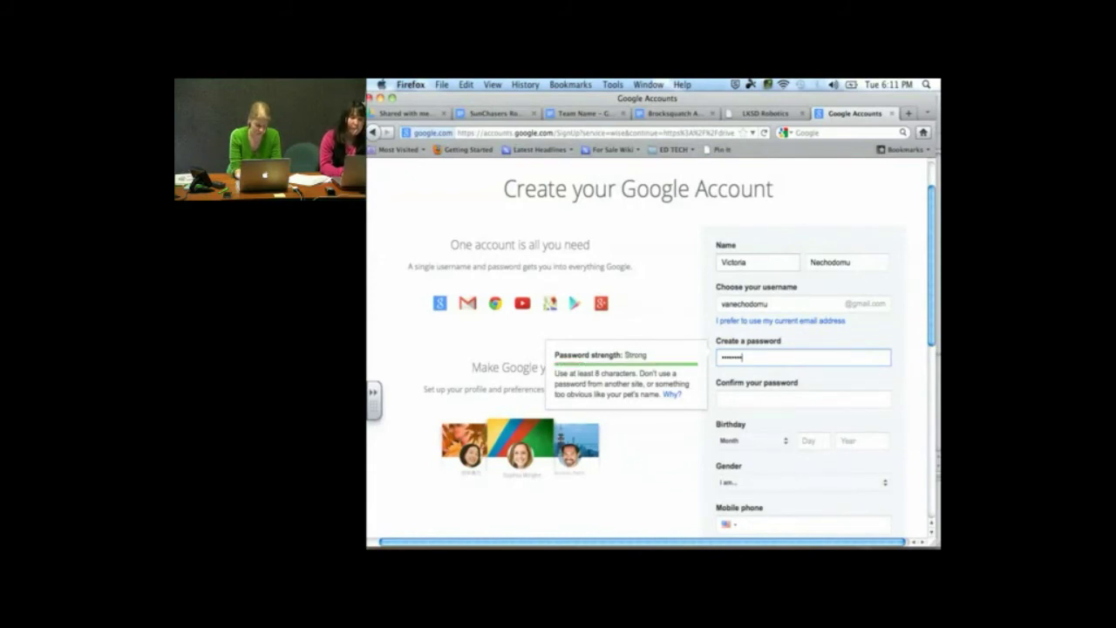
key("Tab")
type("•••")
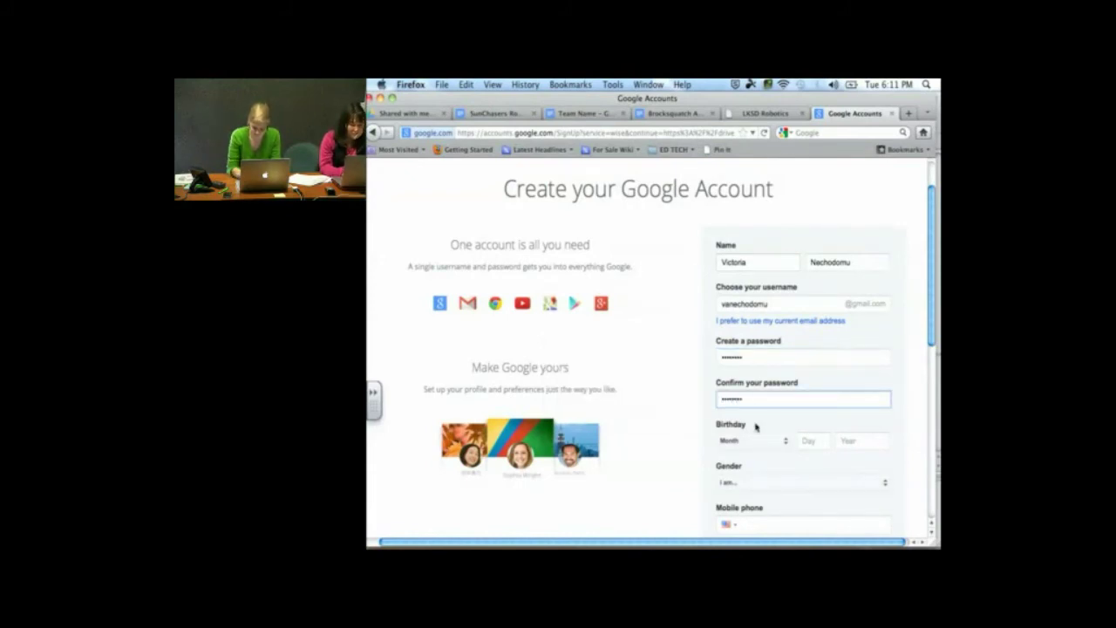
scroll(768, 451, "up", 2)
scroll(767, 451, "down", 5)
left_click(782, 338)
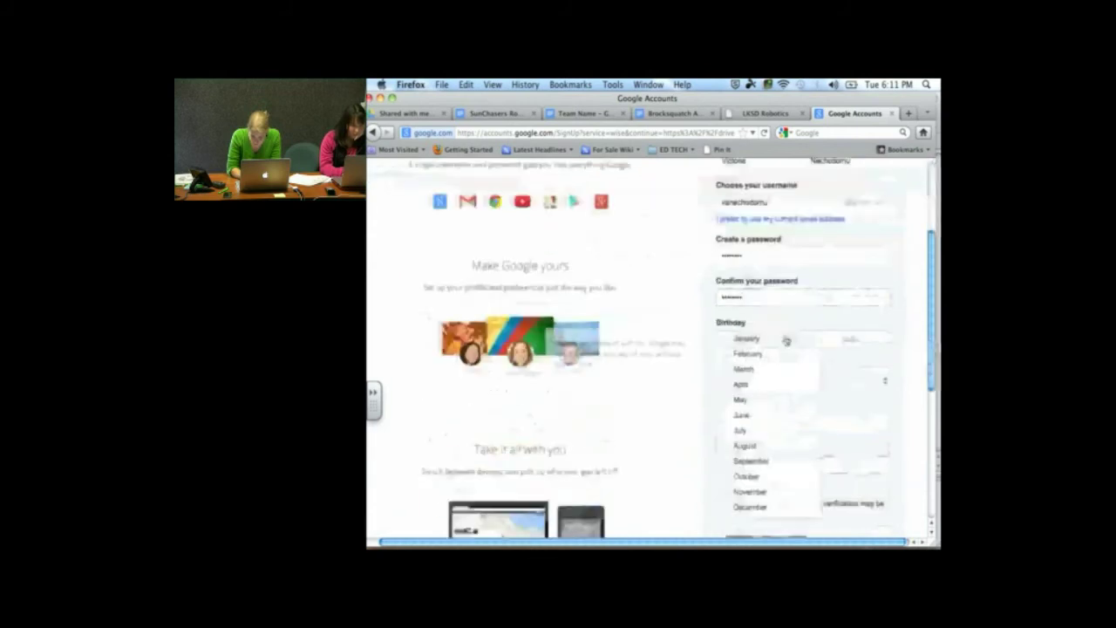
left_click(761, 414)
left_click(809, 339)
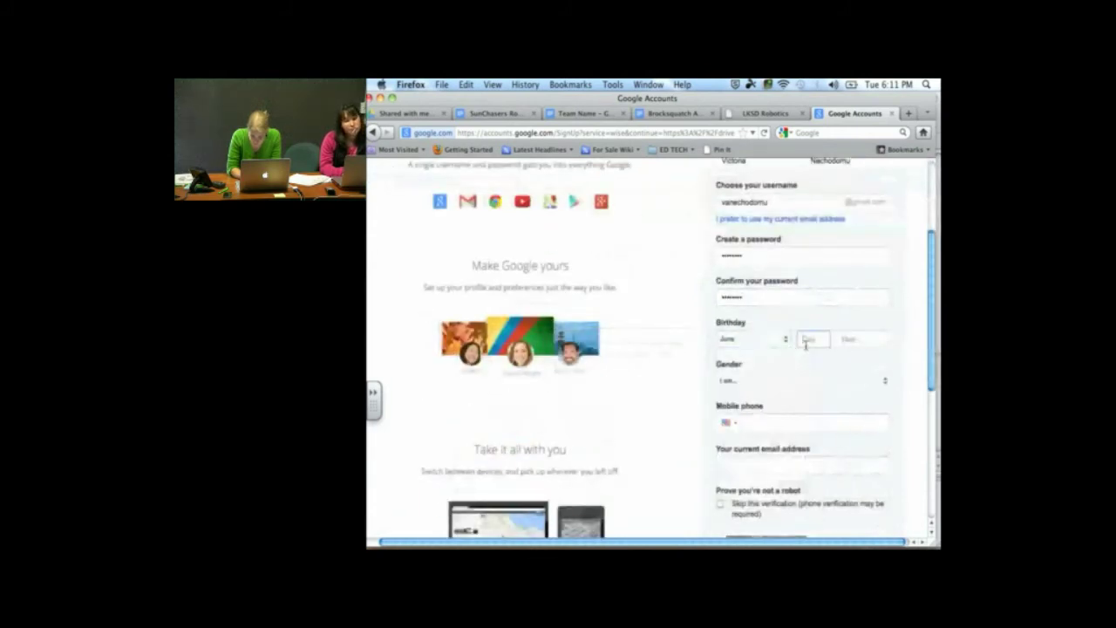
type("22")
left_click(862, 339)
type("2013")
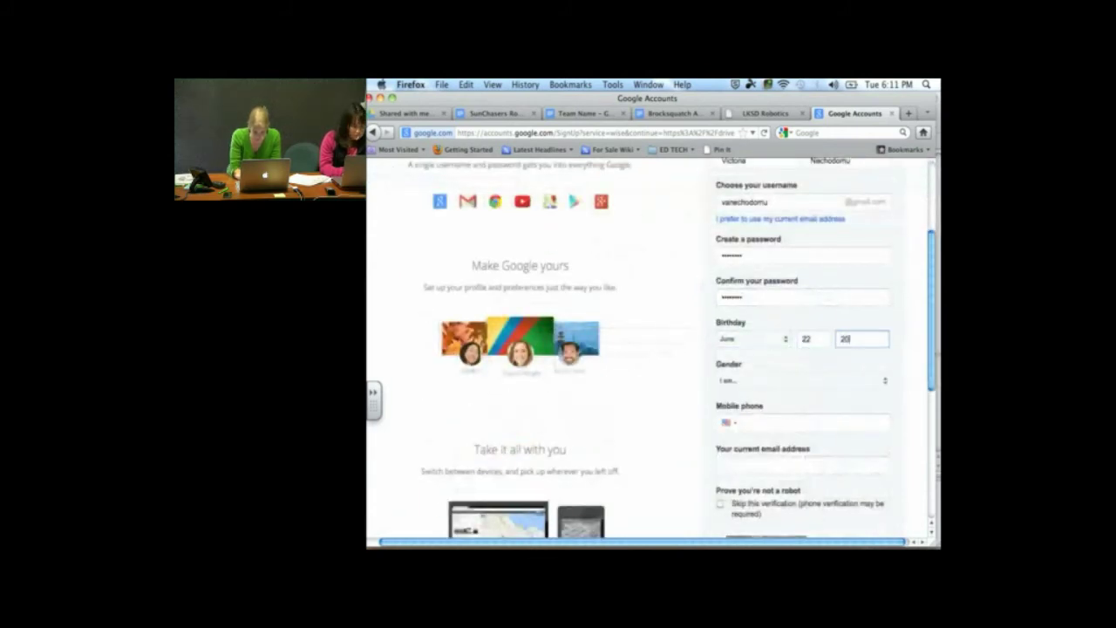
left_click(780, 381)
left_click(773, 380)
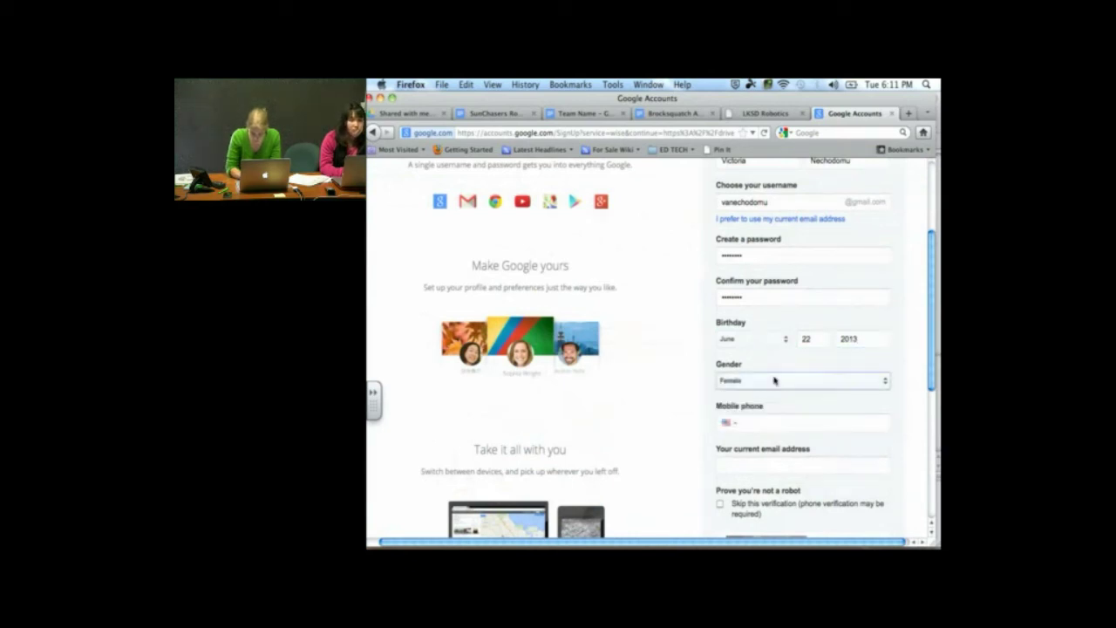
scroll(760, 422, "up", 1)
scroll(760, 422, "up", 2)
scroll(760, 422, "down", 5)
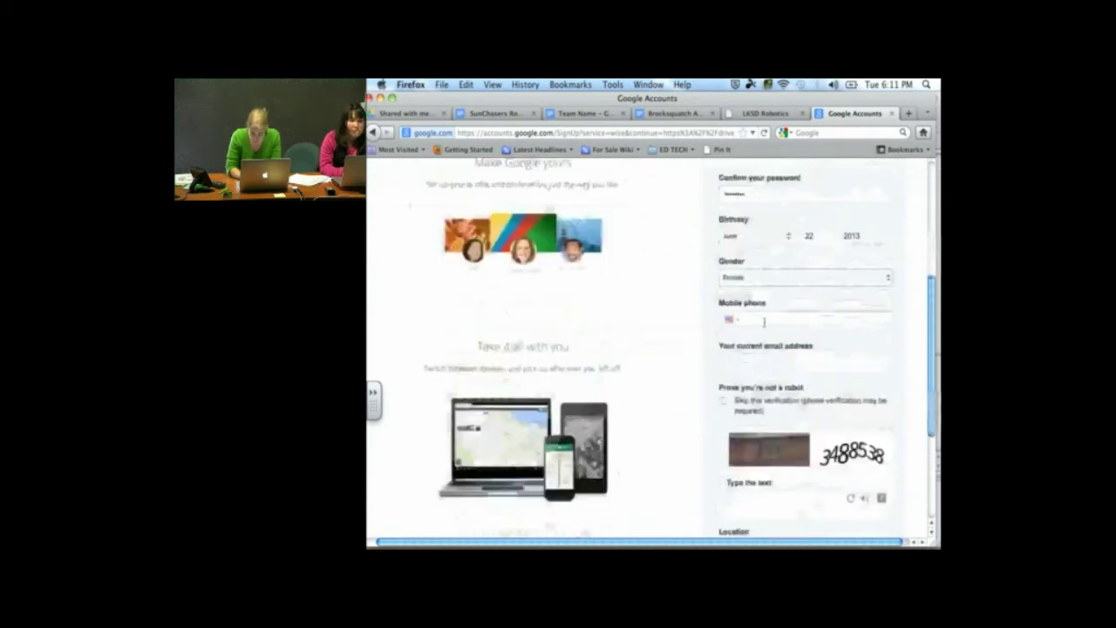
left_click(750, 320)
left_click(750, 320)
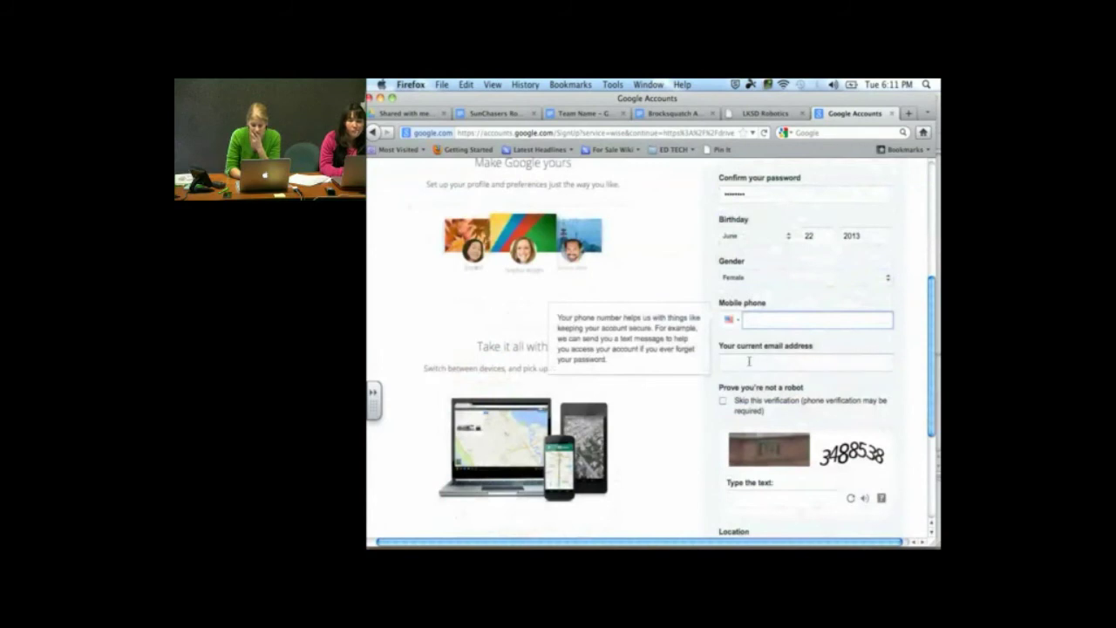
left_click(748, 361)
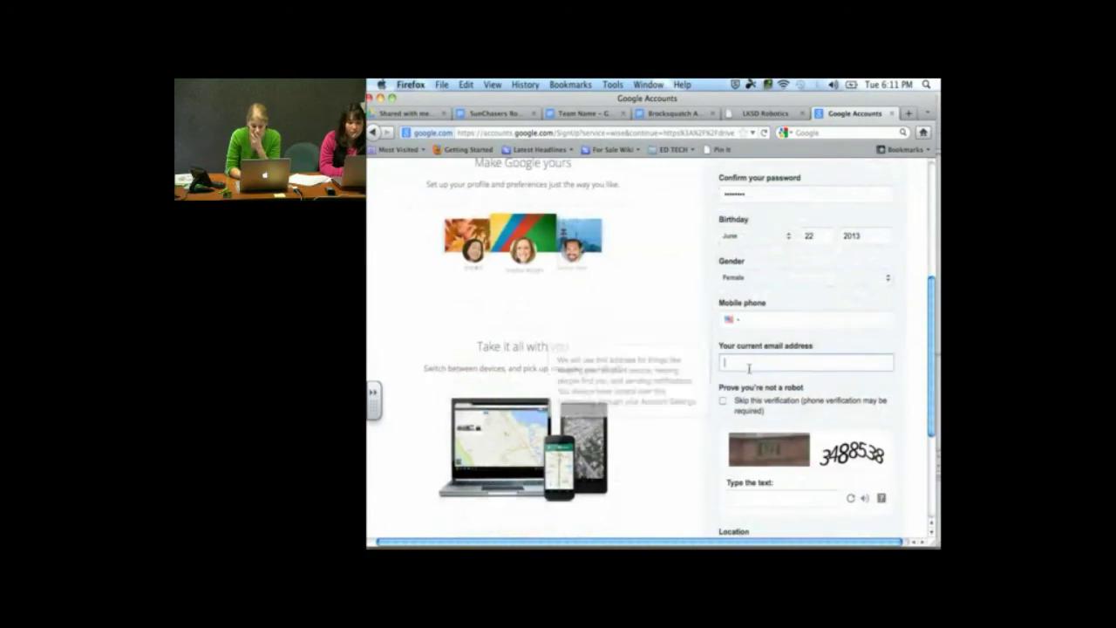
scroll(749, 364, "down", 3)
scroll(750, 370, "down", 2)
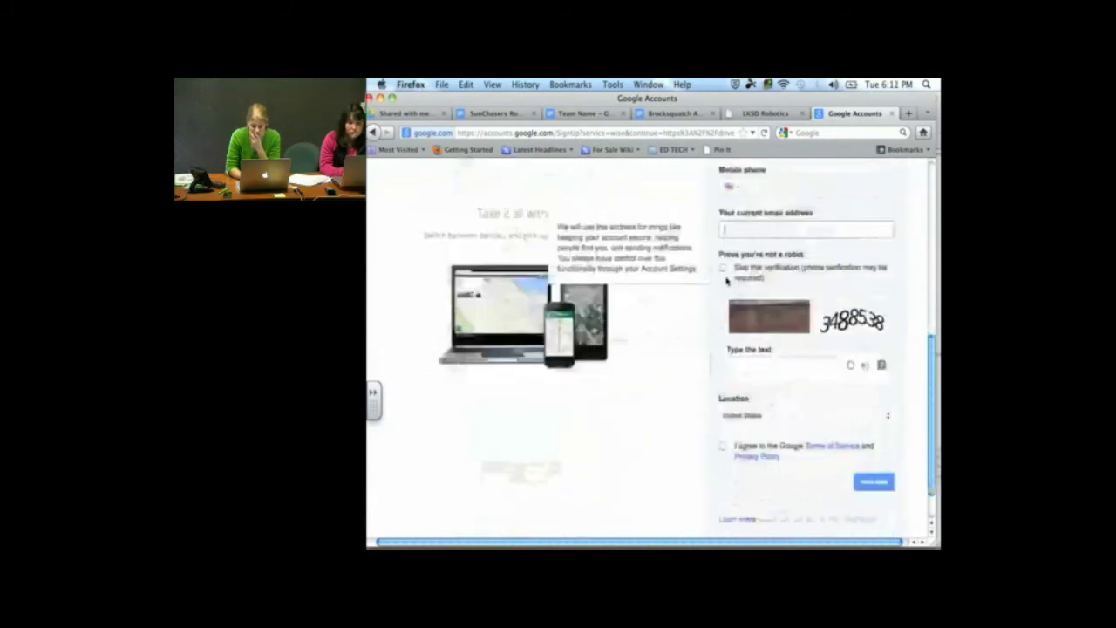
left_click(726, 278)
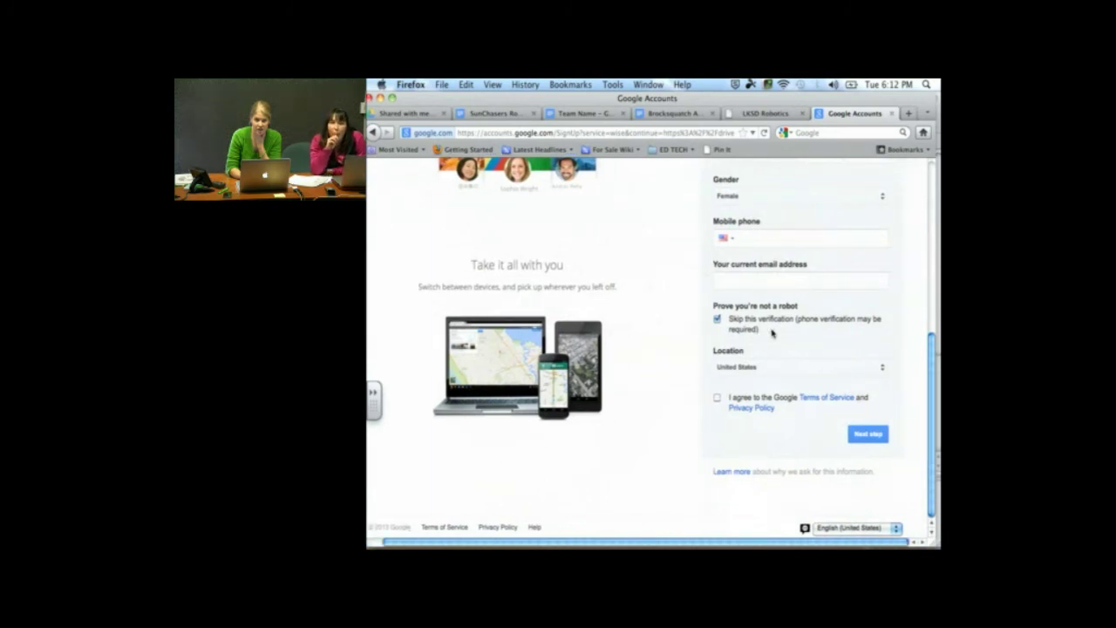
left_click(720, 322)
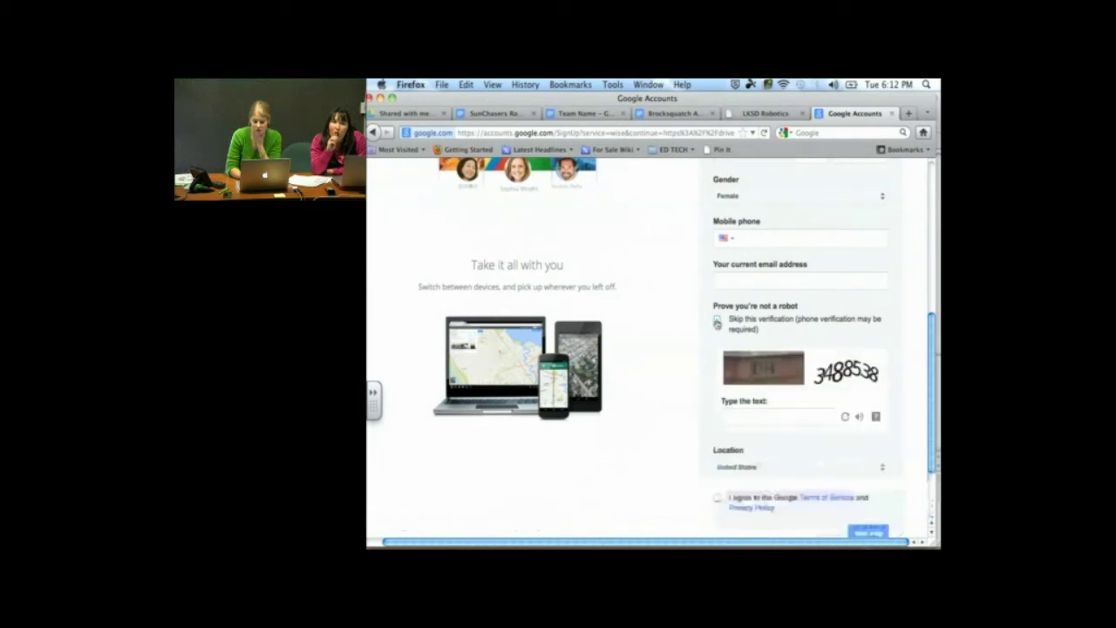
left_click(778, 422)
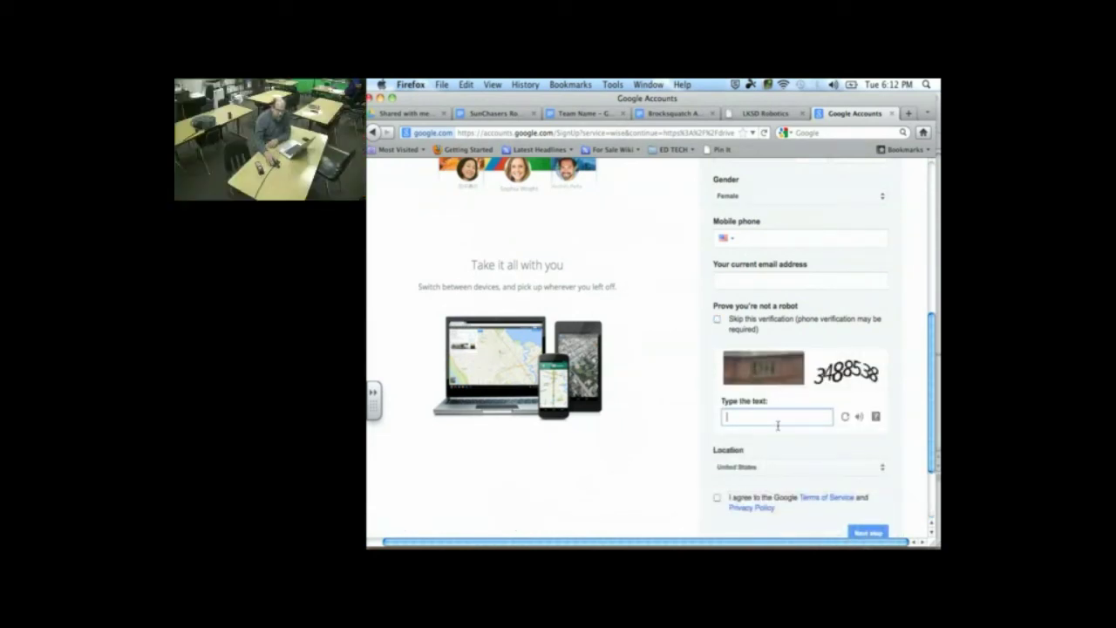
Enter the captcha text, agree to the Google Terms of Service, and submit the sign-up
type("3488538")
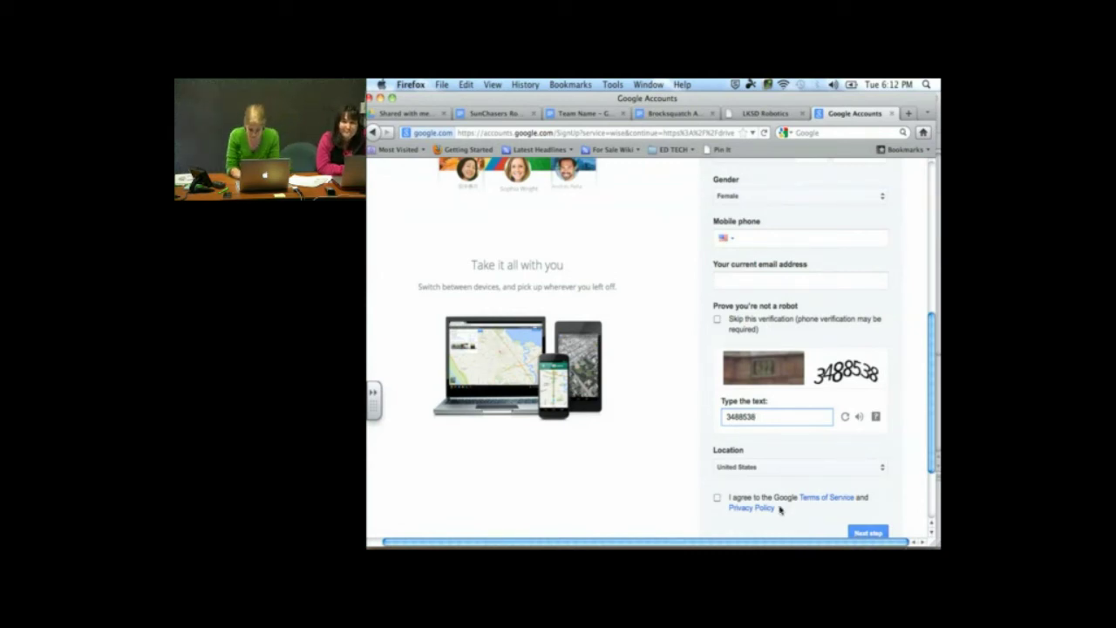
scroll(775, 503, "down", 2)
left_click(717, 431)
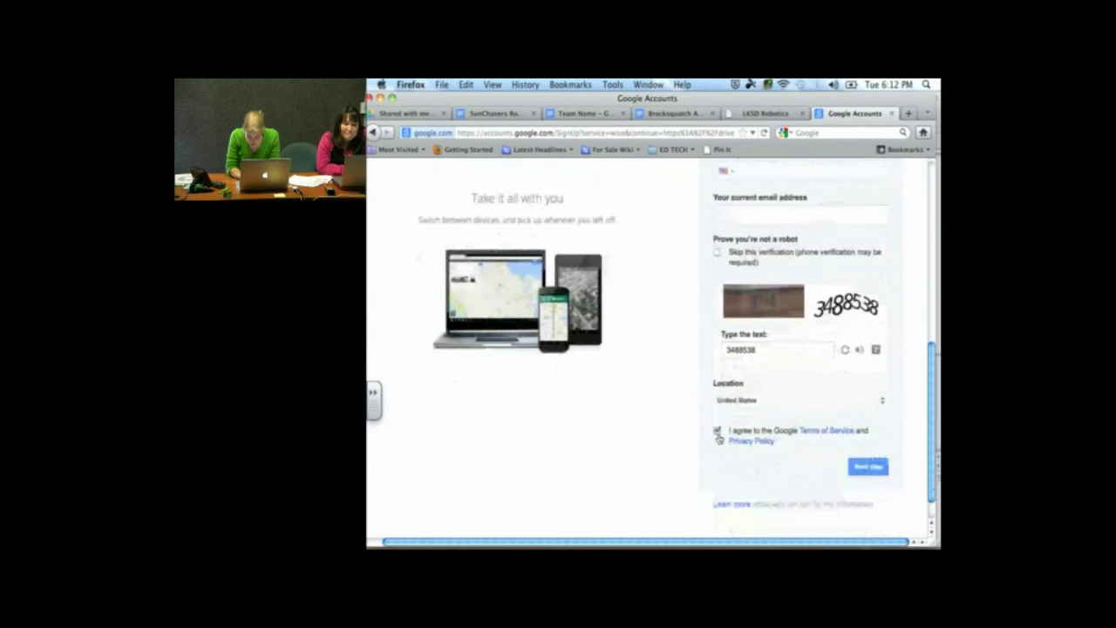
left_click(853, 467)
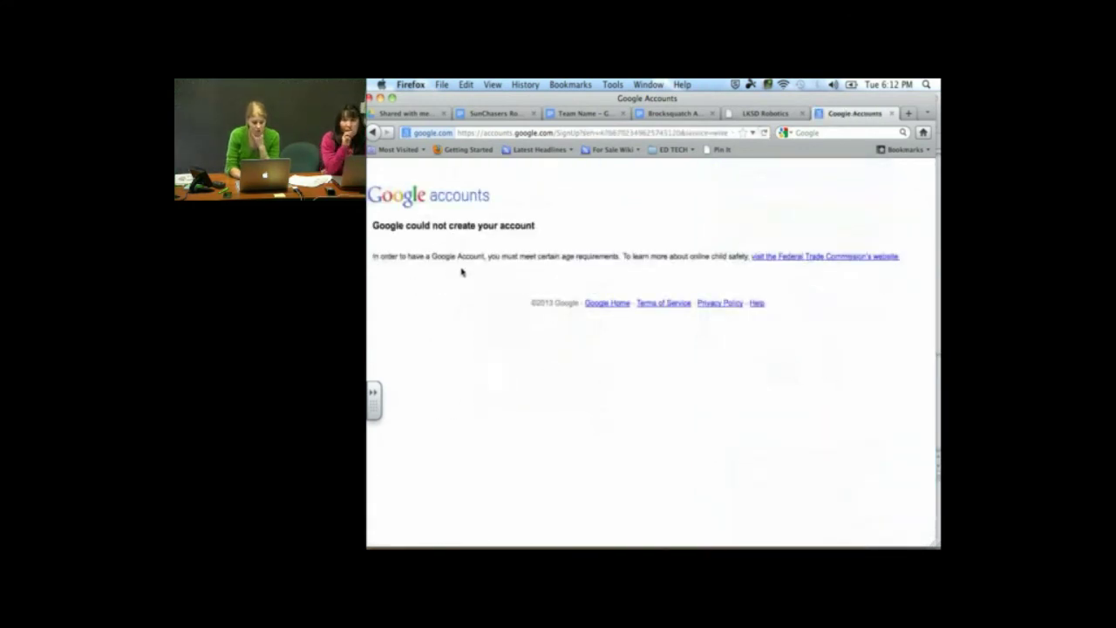
Go back to the form and change the birth year from 2013 to 1984 and the month to June
left_click(373, 132)
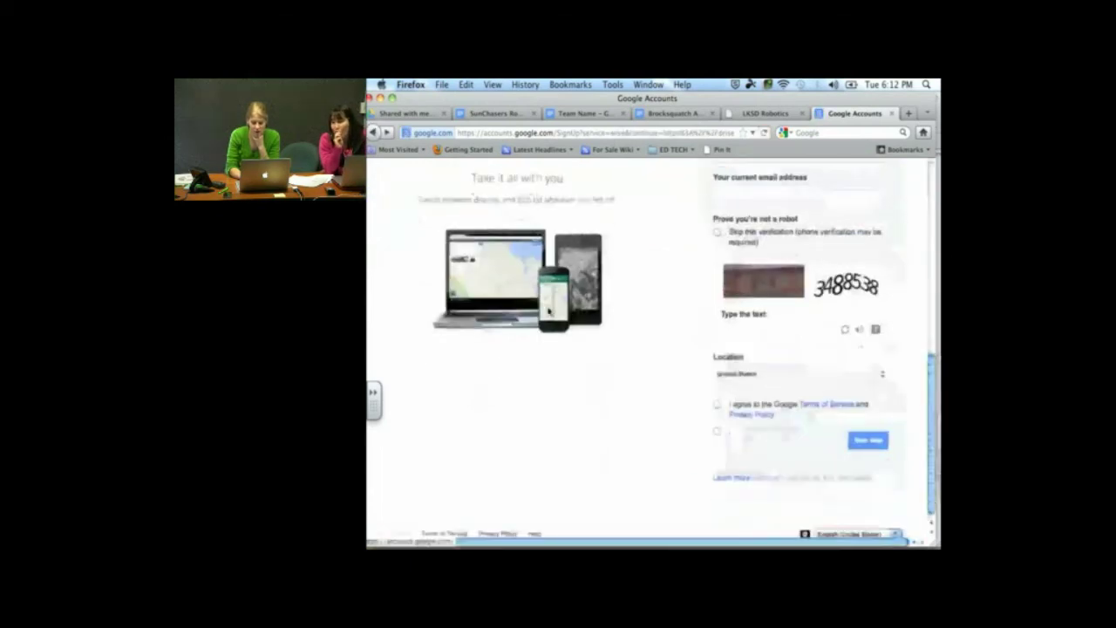
scroll(548, 311, "down", 10)
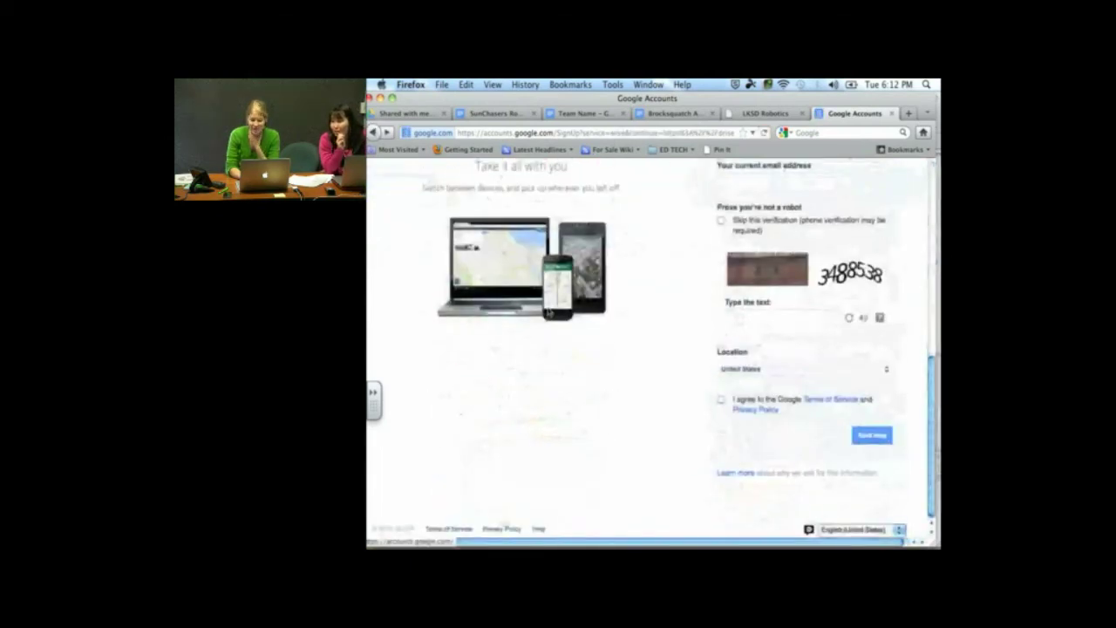
scroll(863, 201, "up", 2)
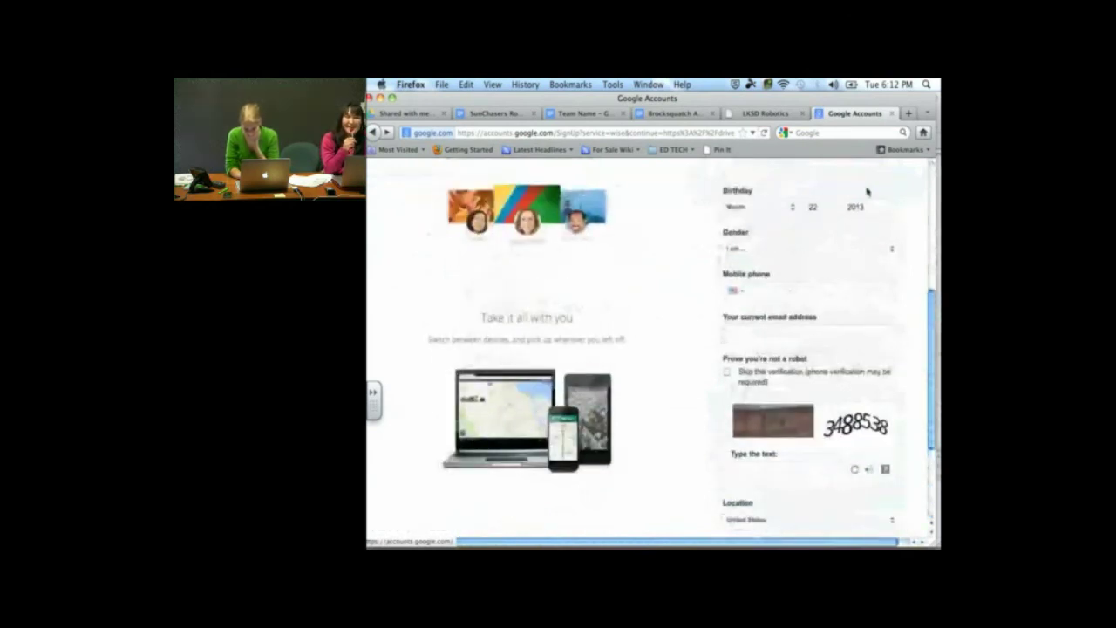
left_click(866, 210)
key("BackSpace")
key("BackSpace")
key("BackSpace")
key("BackSpace")
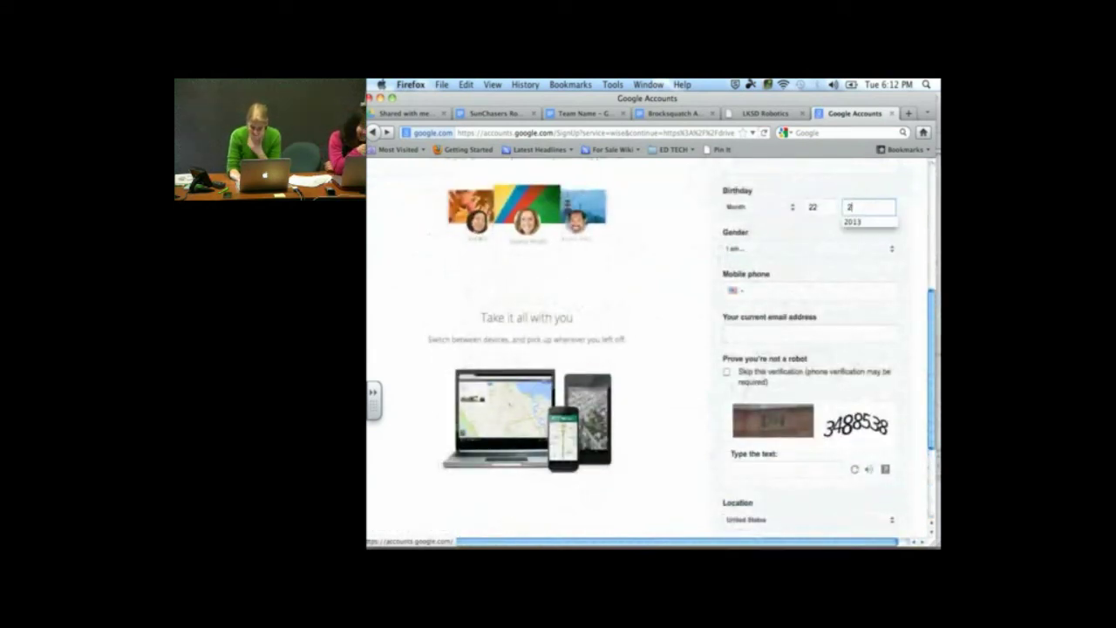
type("1984")
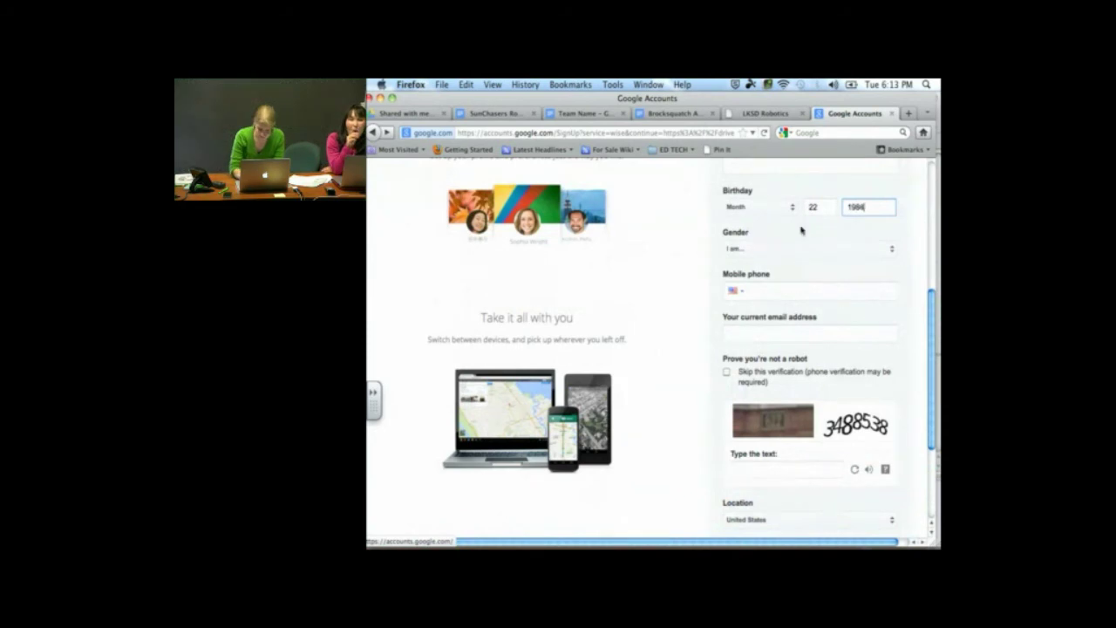
left_click(774, 202)
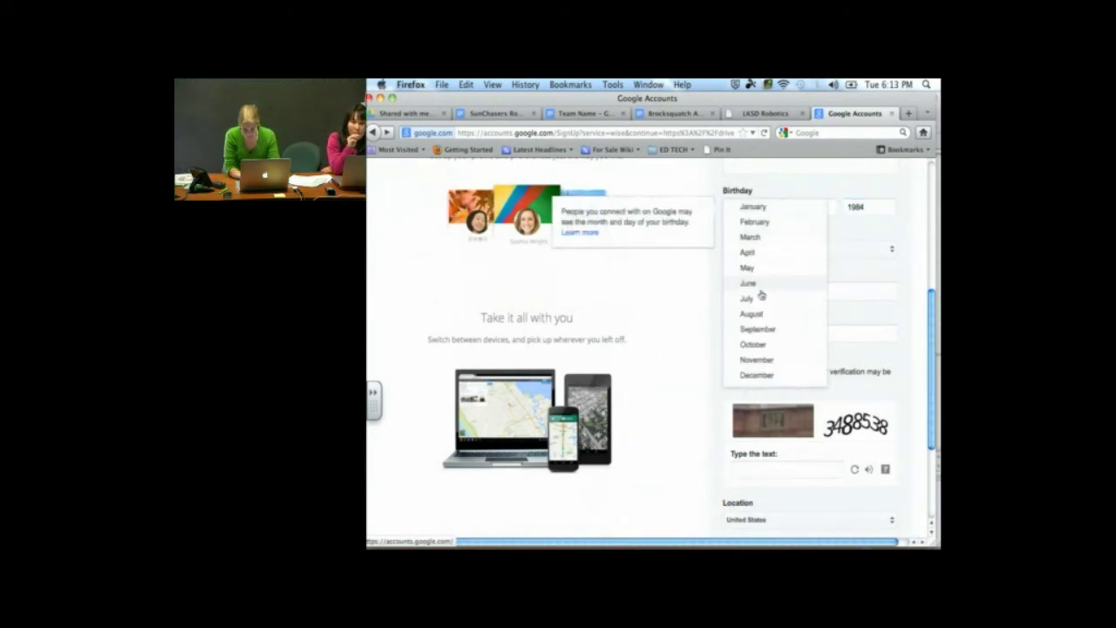
left_click(761, 288)
Re-enter the captcha text at the bottom of the form
scroll(730, 449, "up", 1)
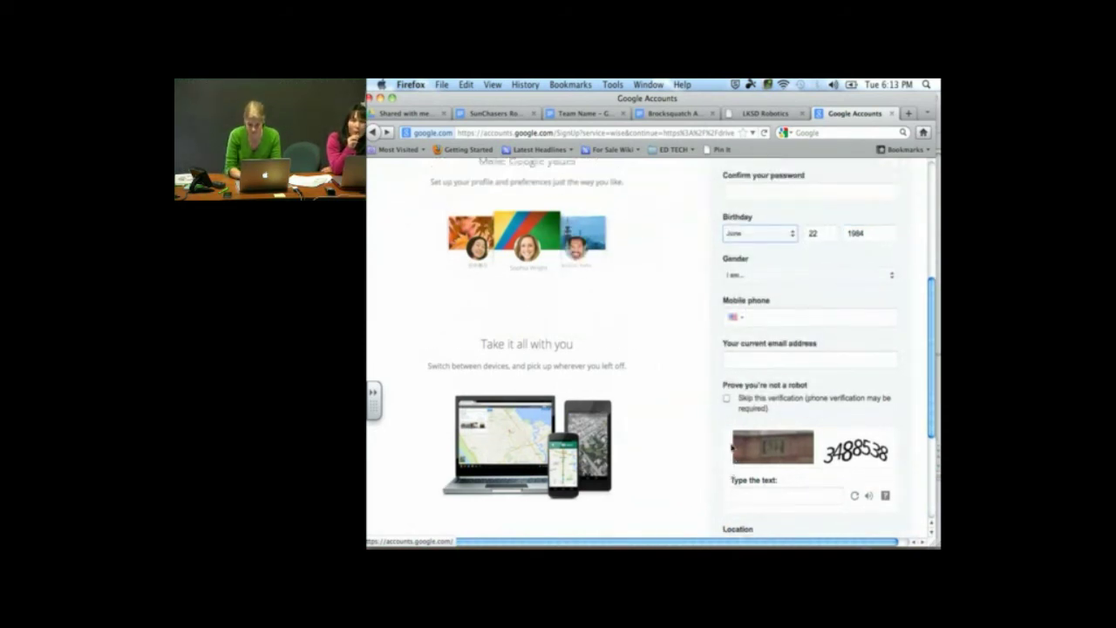
scroll(731, 446, "down", 2)
left_click(730, 445)
scroll(731, 446, "down", 1)
type("3")
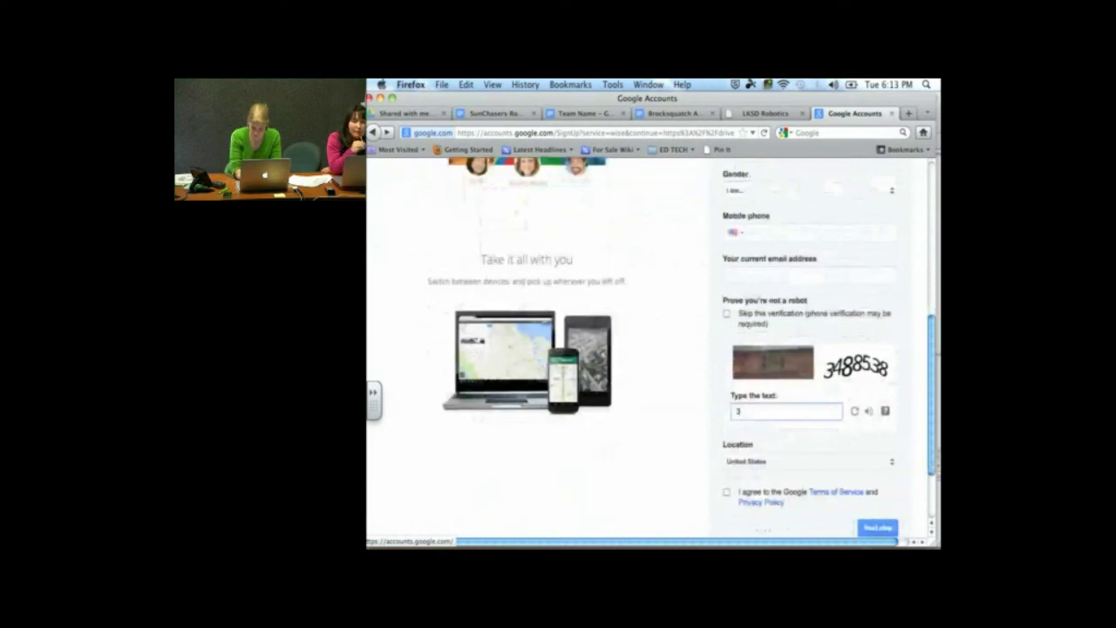
type("488")
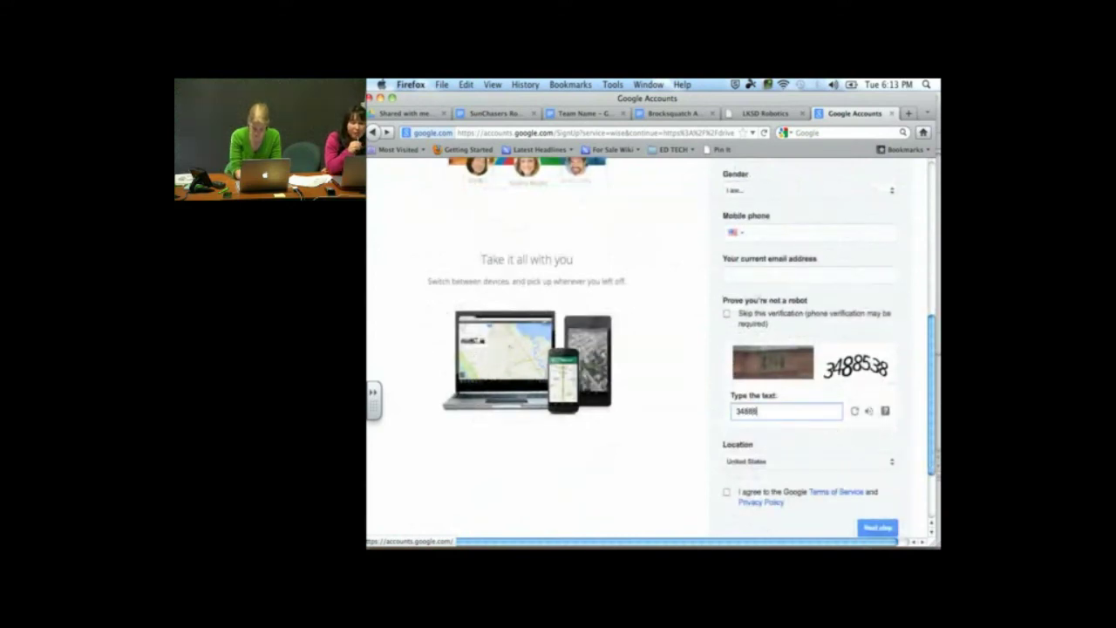
type("538")
scroll(730, 402, "down", 4)
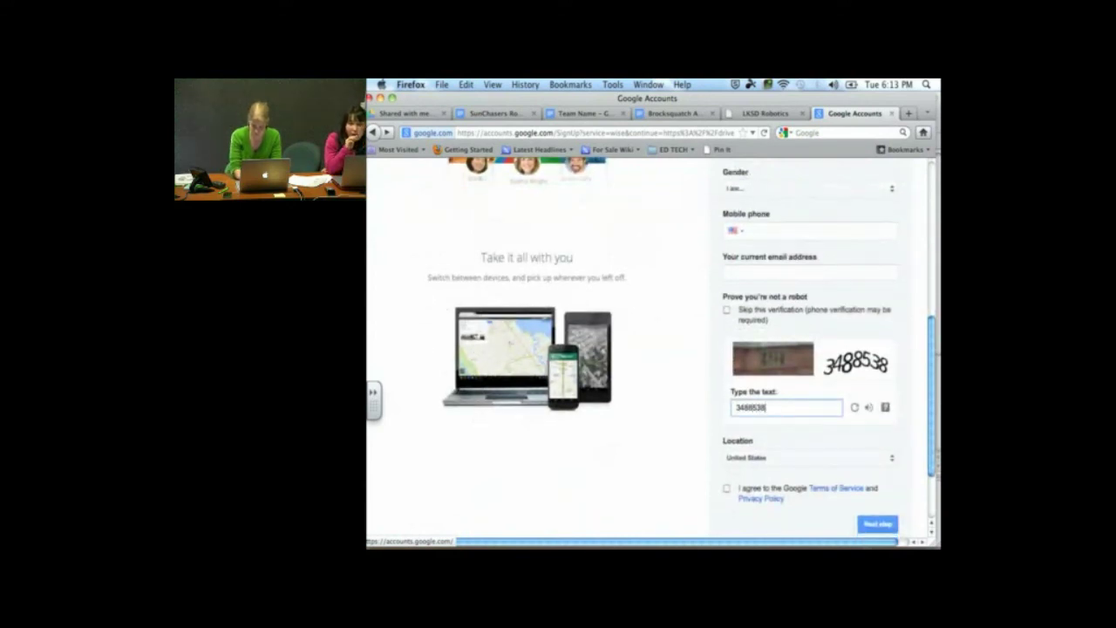
Accept the terms, resubmit, and review the password and gender required-field errors
left_click(730, 400)
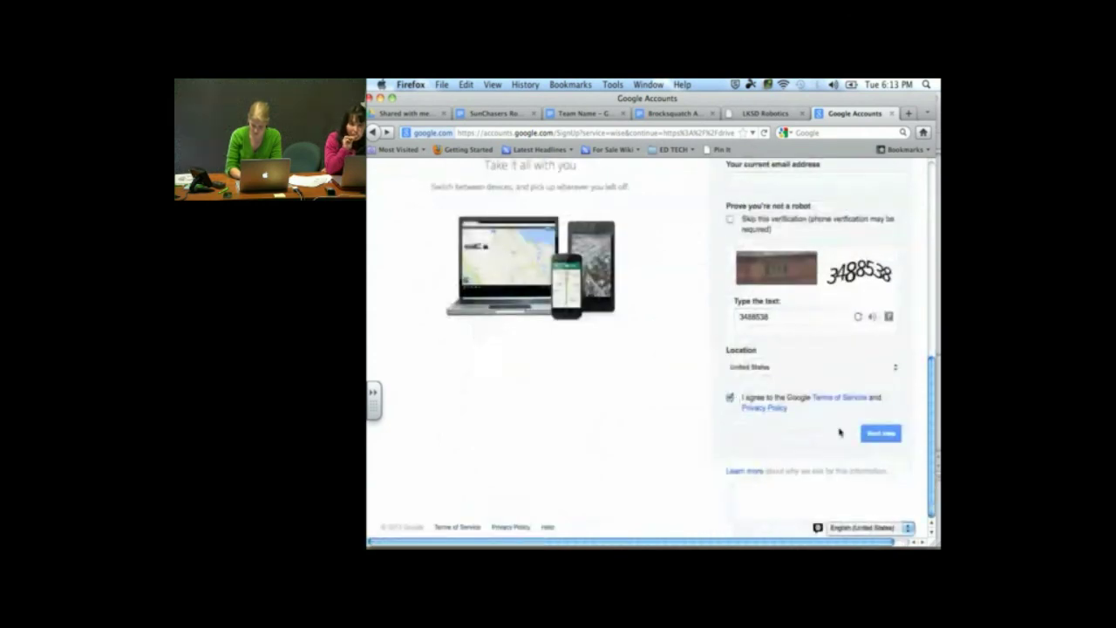
left_click(899, 435)
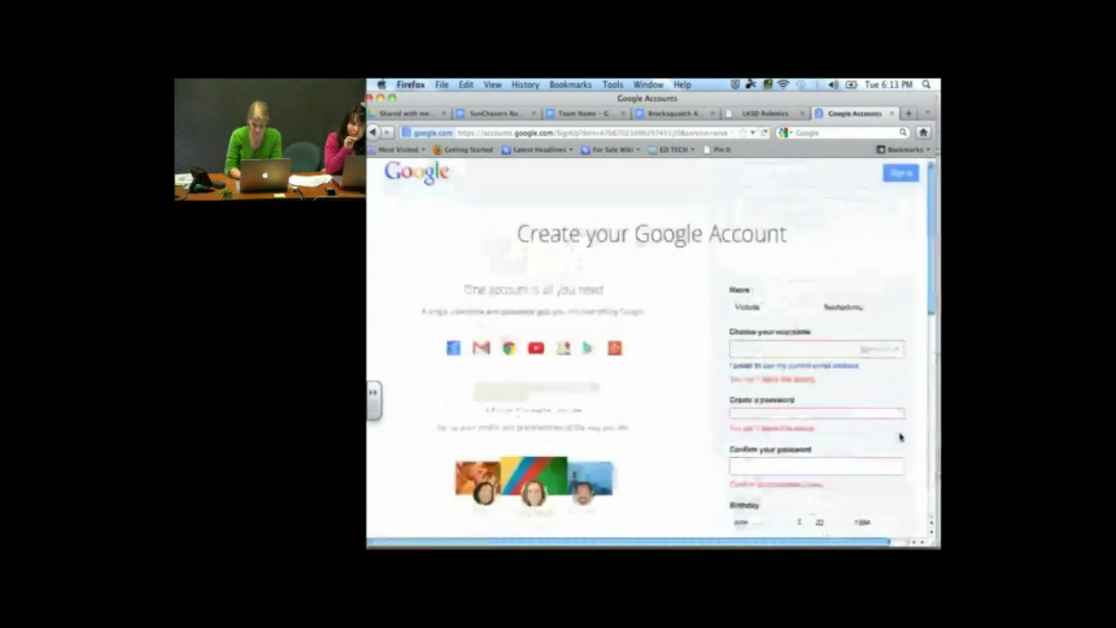
scroll(898, 433, "down", 10)
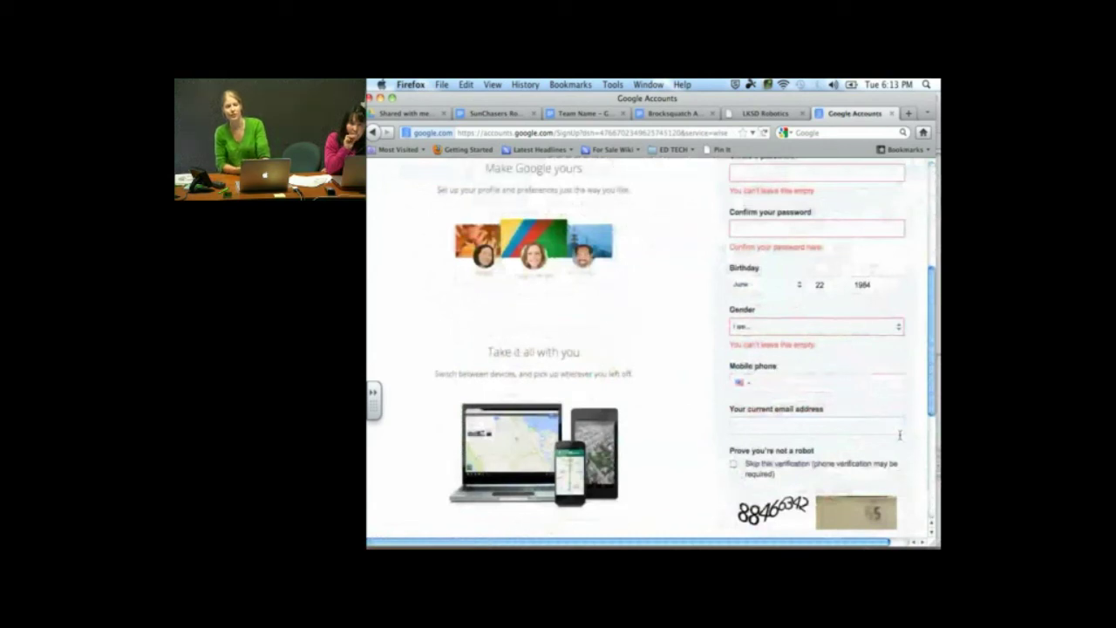
scroll(899, 433, "down", 6)
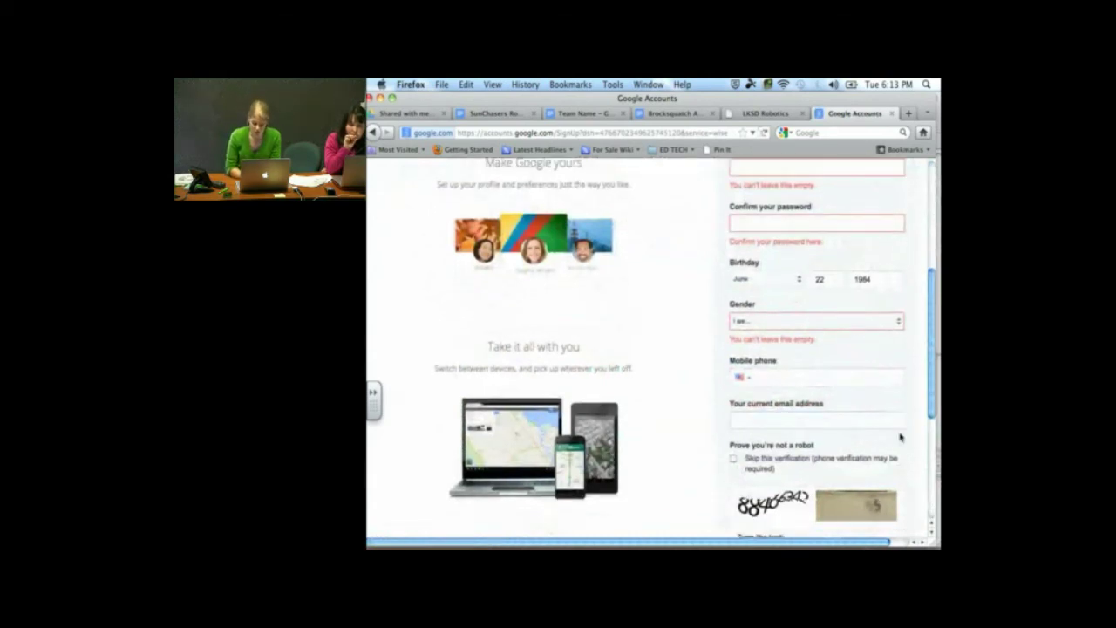